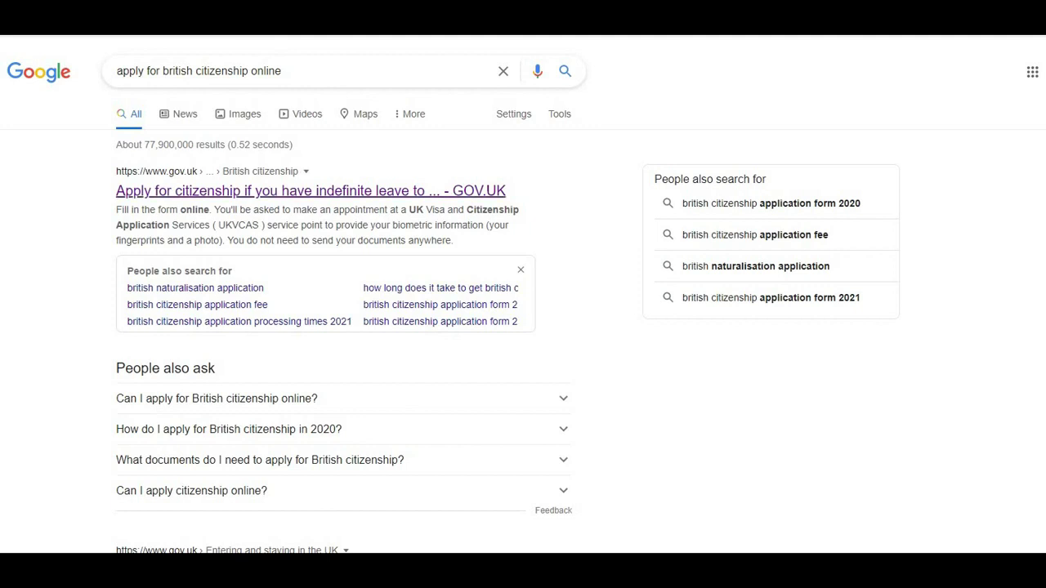
- Open the GOV.UK guidance on citizenship with indefinite leave to remain, read how to apply, and go to the online form
click(311, 190)
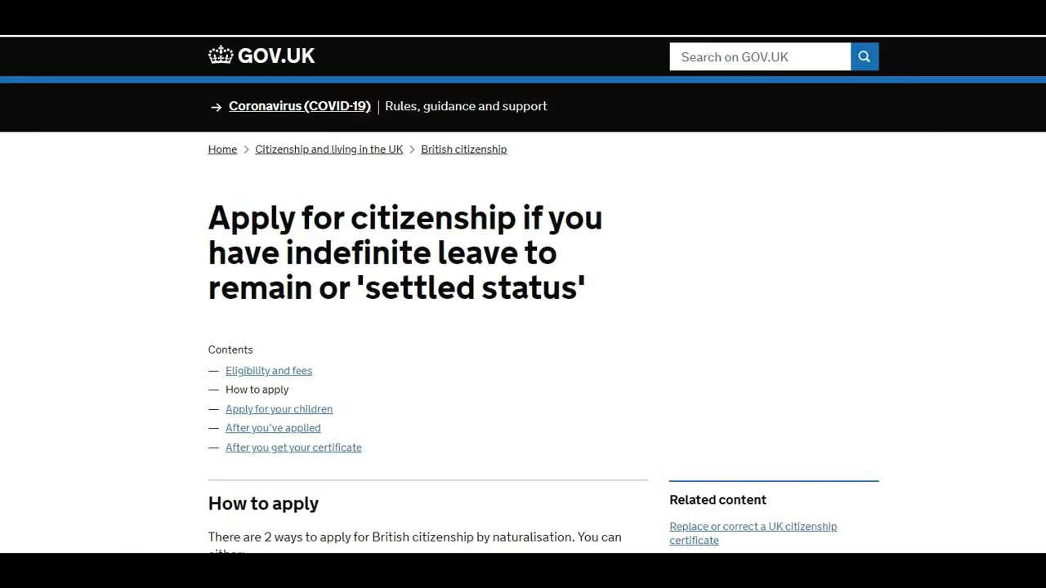
scroll(523, 294, down, 2)
scroll(523, 295, down, 3)
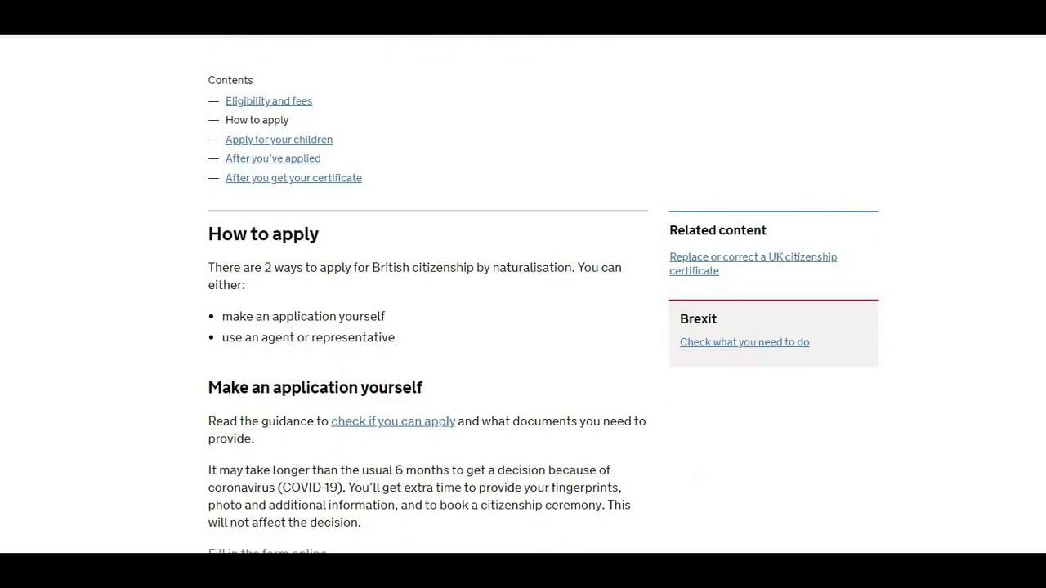
scroll(523, 294, down, 1)
scroll(523, 294, down, 2)
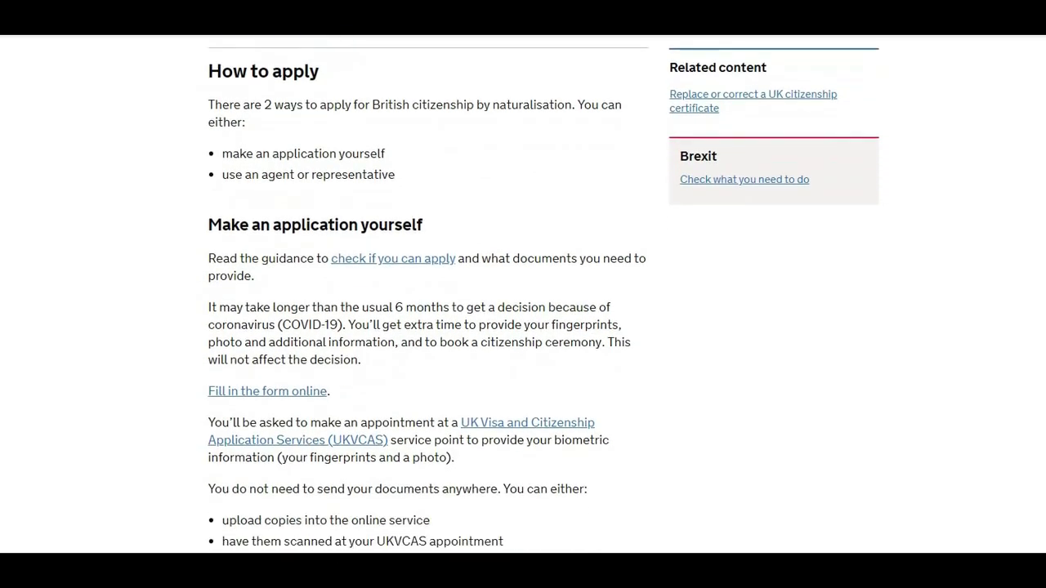
scroll(523, 294, down, 4)
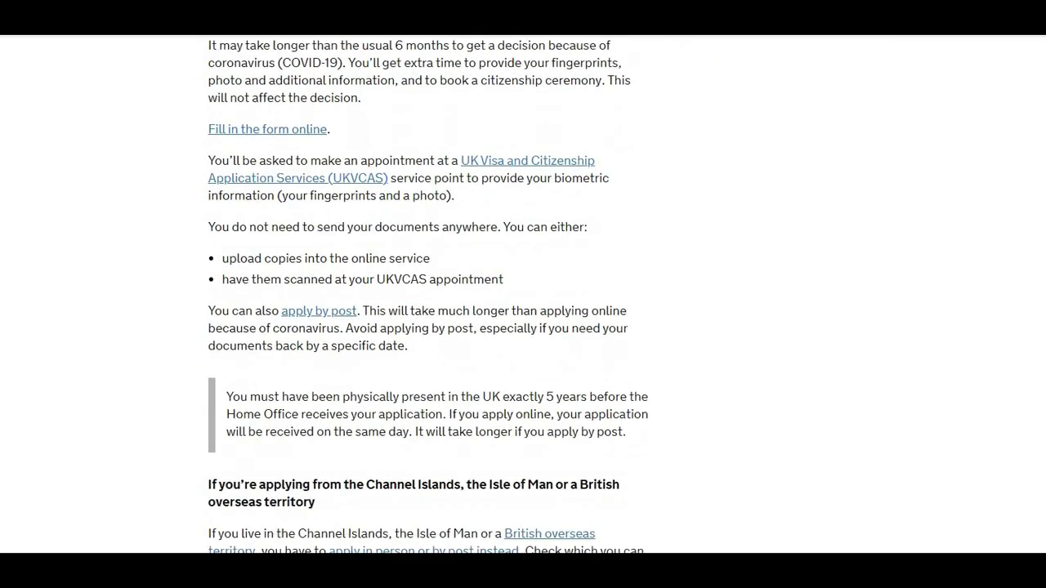
scroll(428, 290, down, 1)
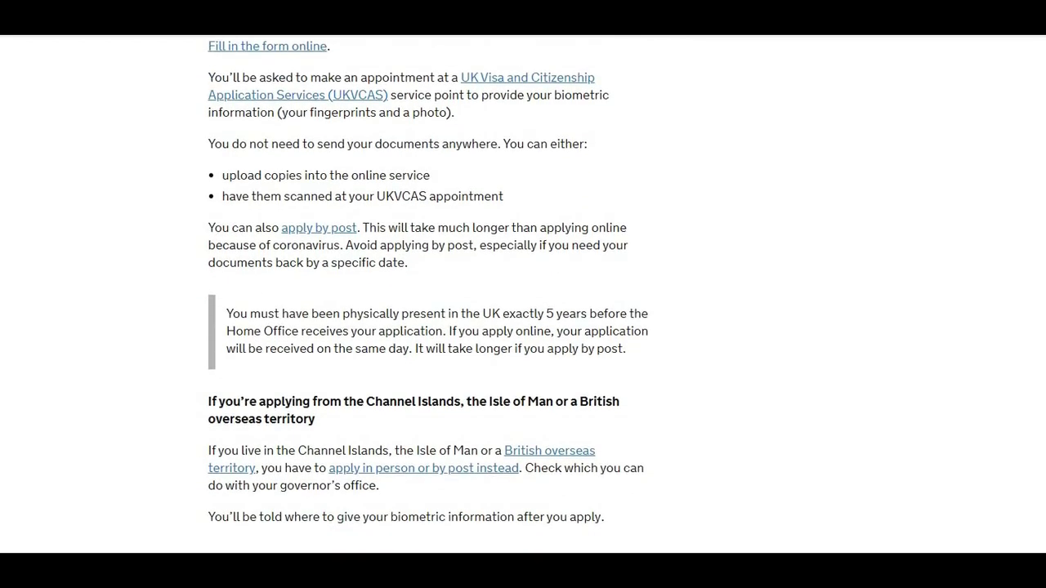
scroll(428, 290, up, 1)
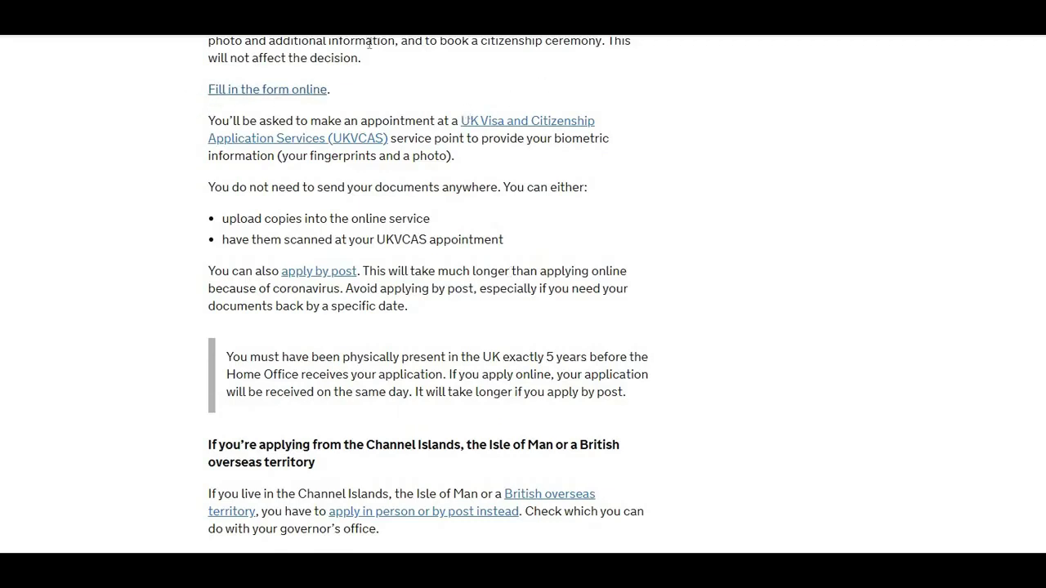
click(277, 91)
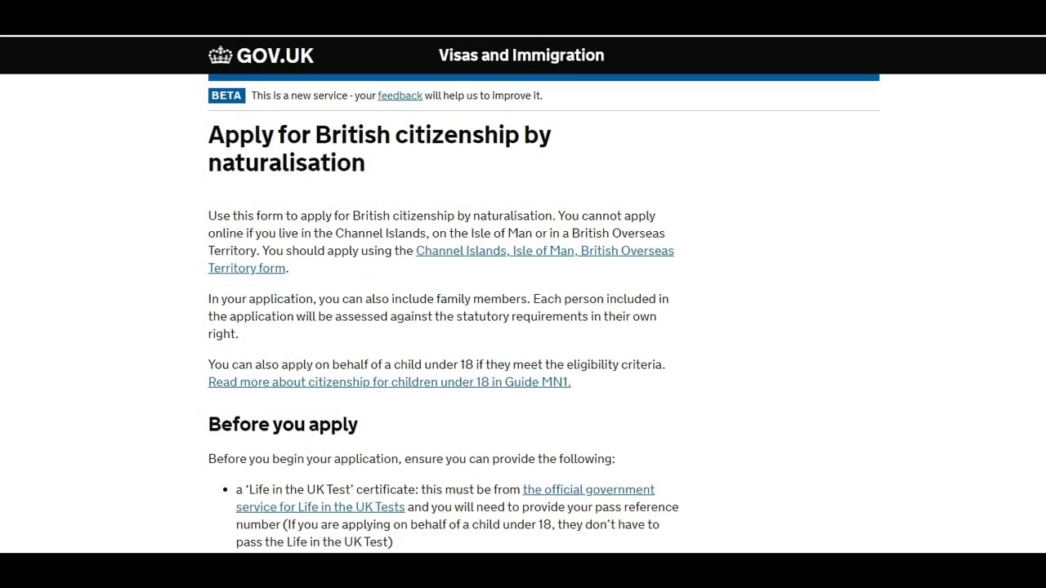
- Review what is needed before applying for naturalisation and start a new application instead of opening the existing one
scroll(523, 292, down, 3)
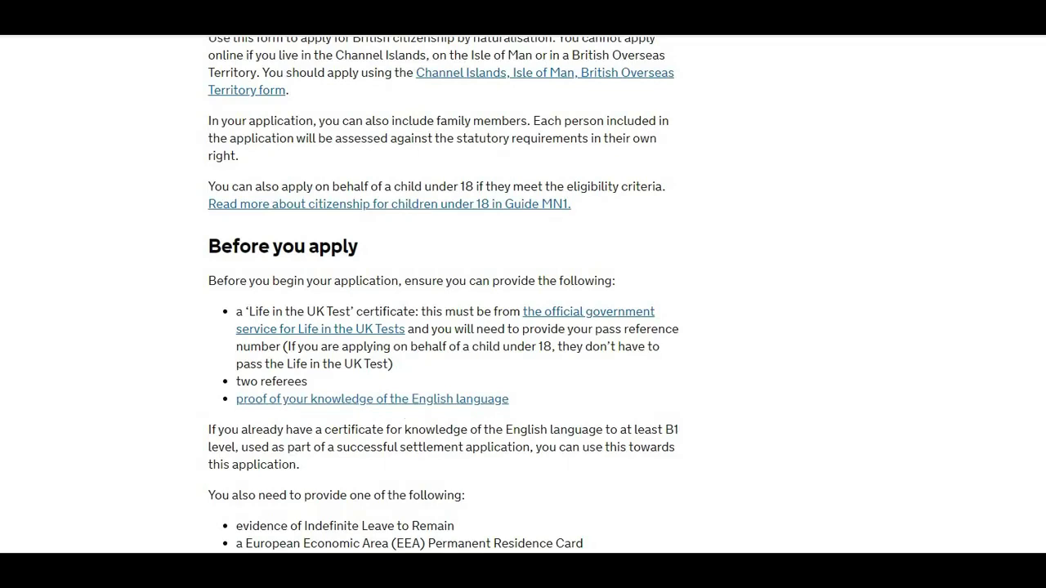
scroll(443, 295, down, 5)
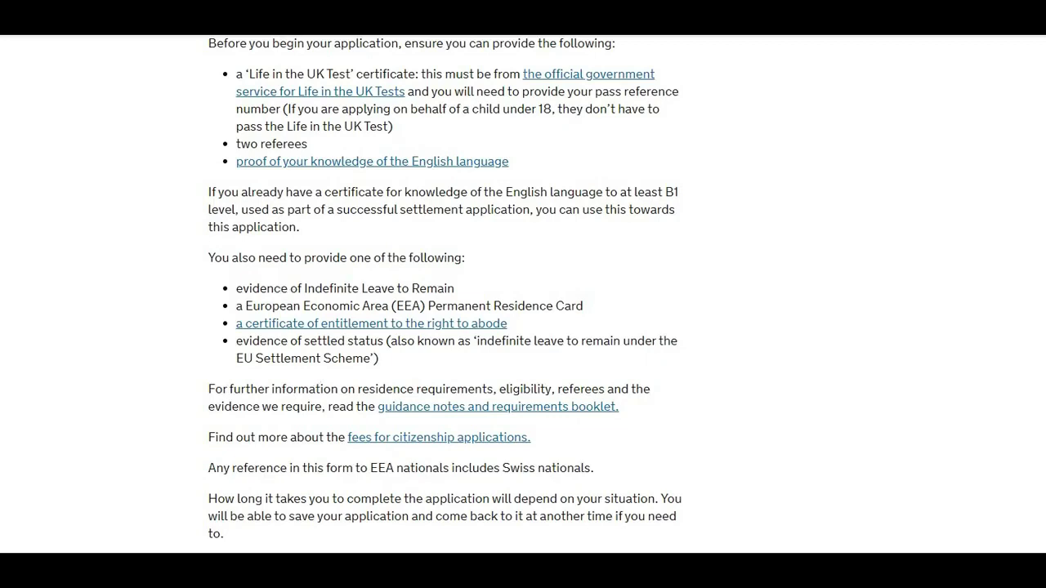
scroll(446, 294, down, 4)
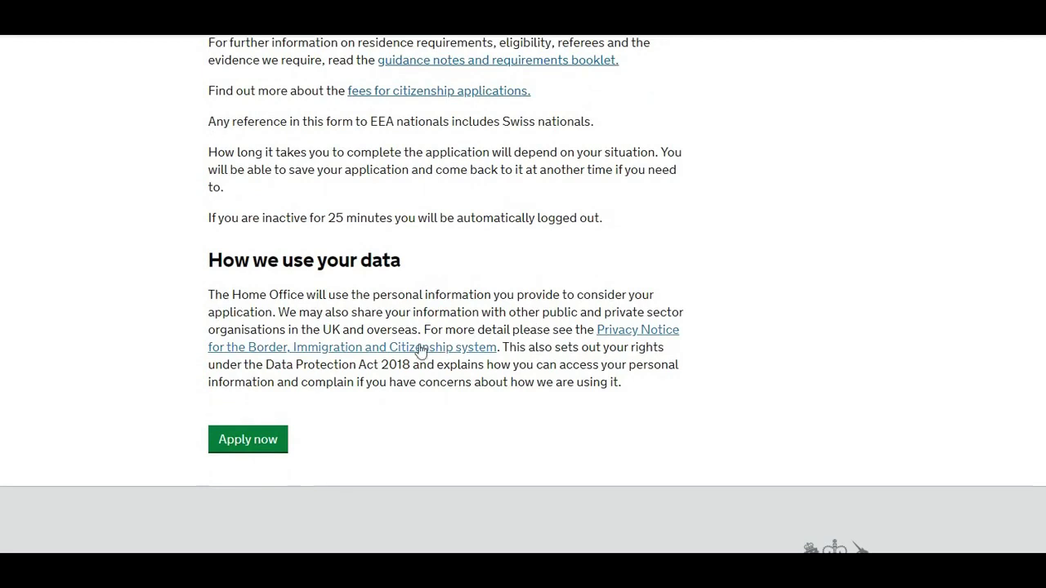
click(261, 439)
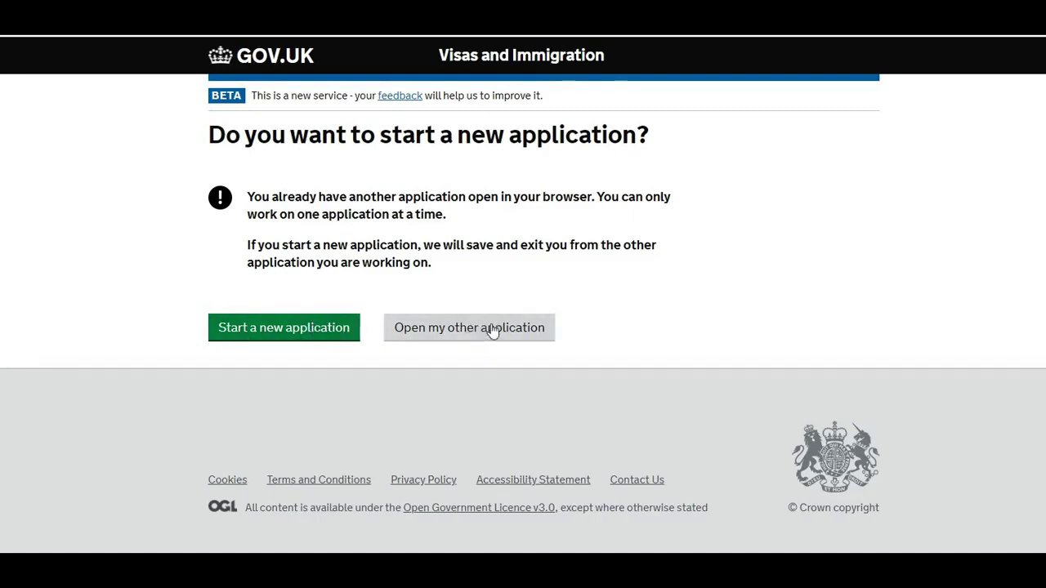
click(330, 332)
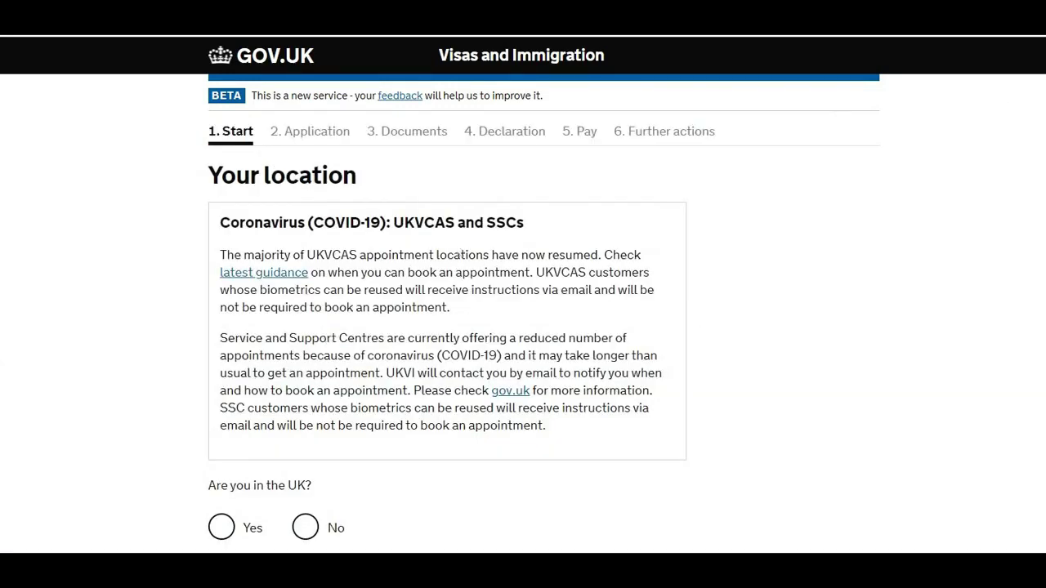
- Answer Yes to being in the UK and save the location answer
scroll(523, 294, down, 2)
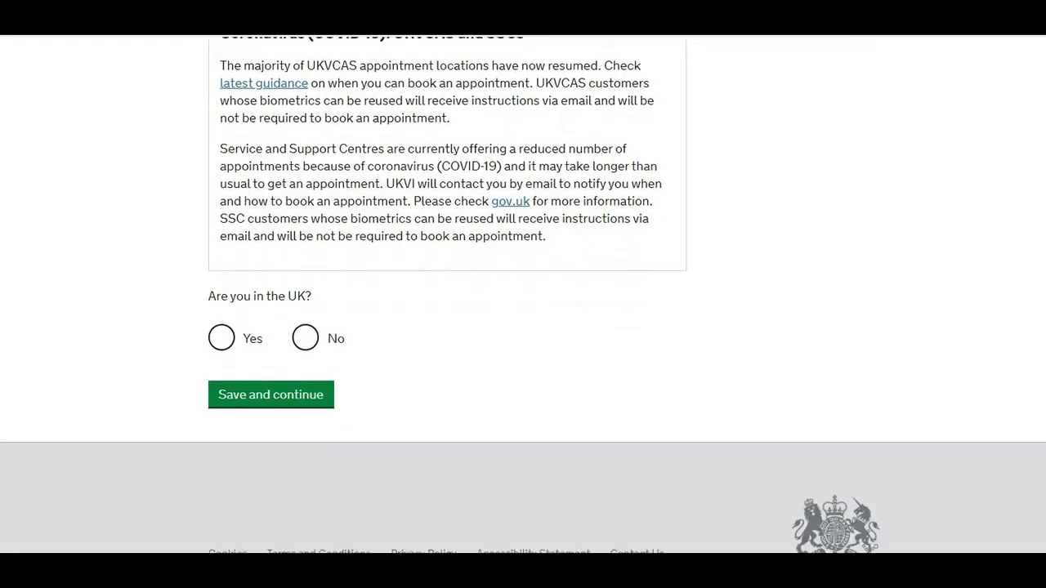
click(222, 340)
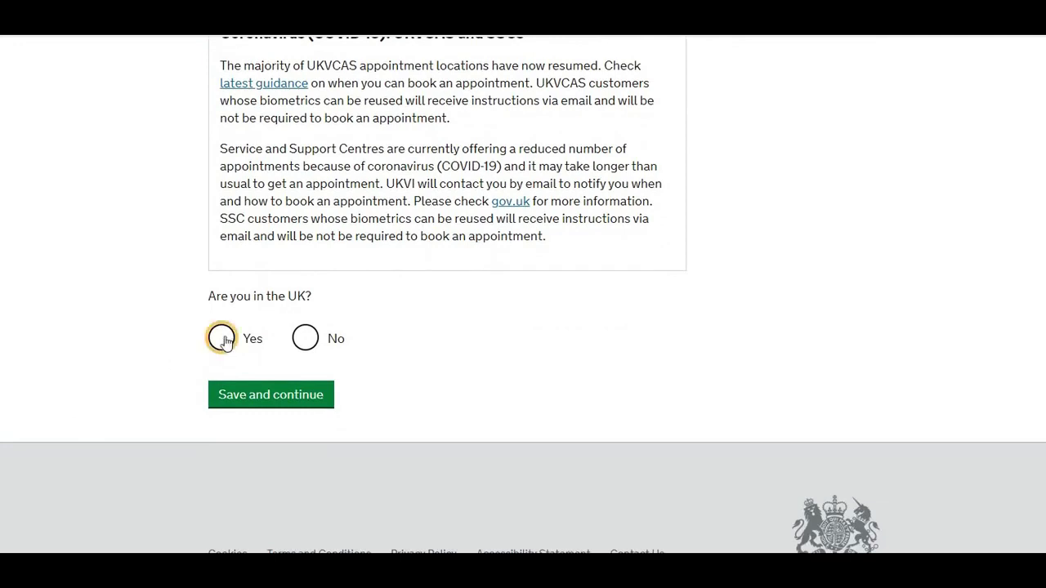
click(298, 403)
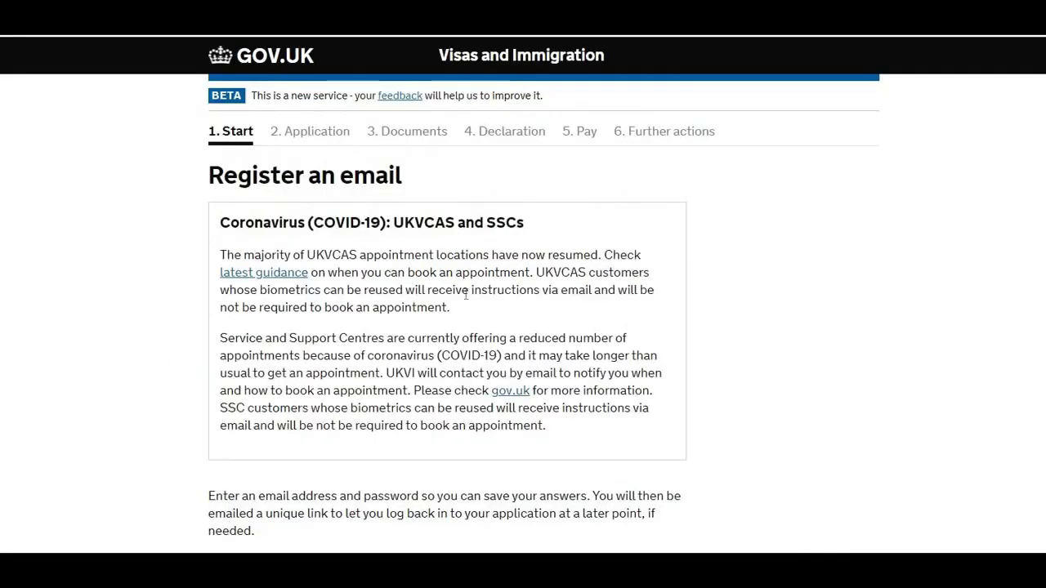
- Register the applicant's email address with an account password, dismiss the browser's password warning, and continue past the verification email notice
scroll(522, 294, down, 5)
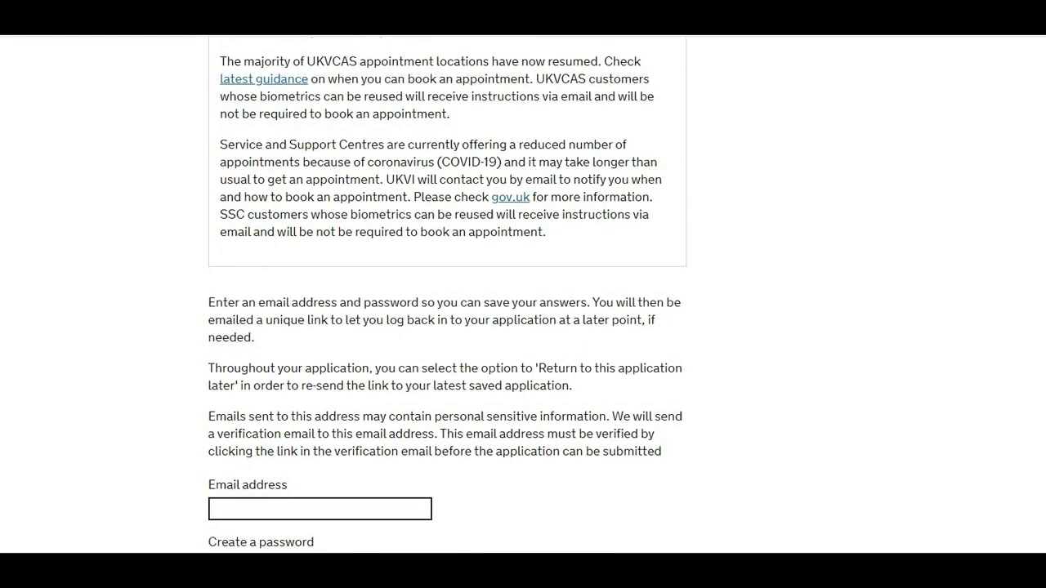
scroll(447, 294, down, 6)
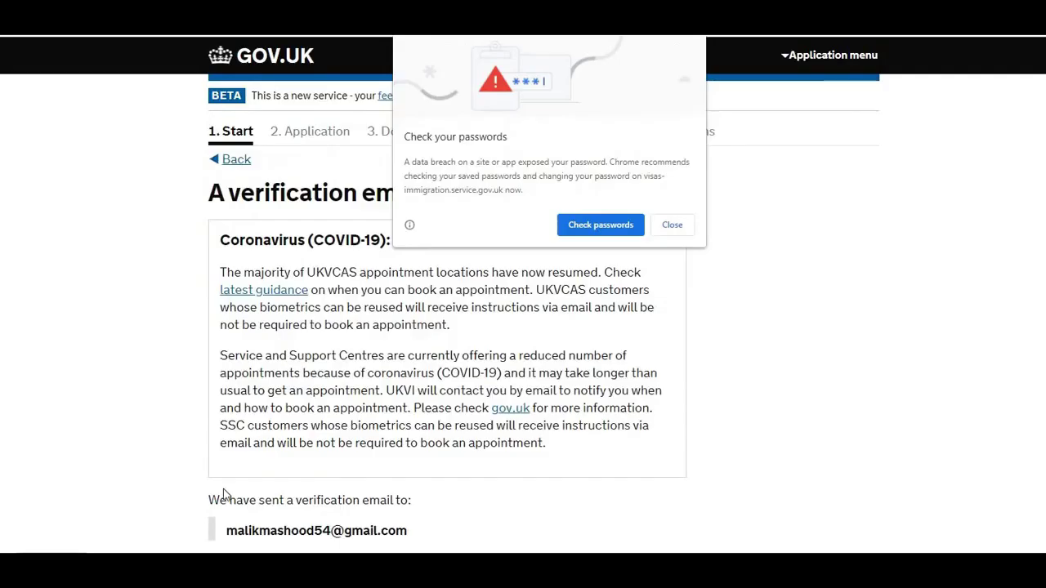
click(673, 230)
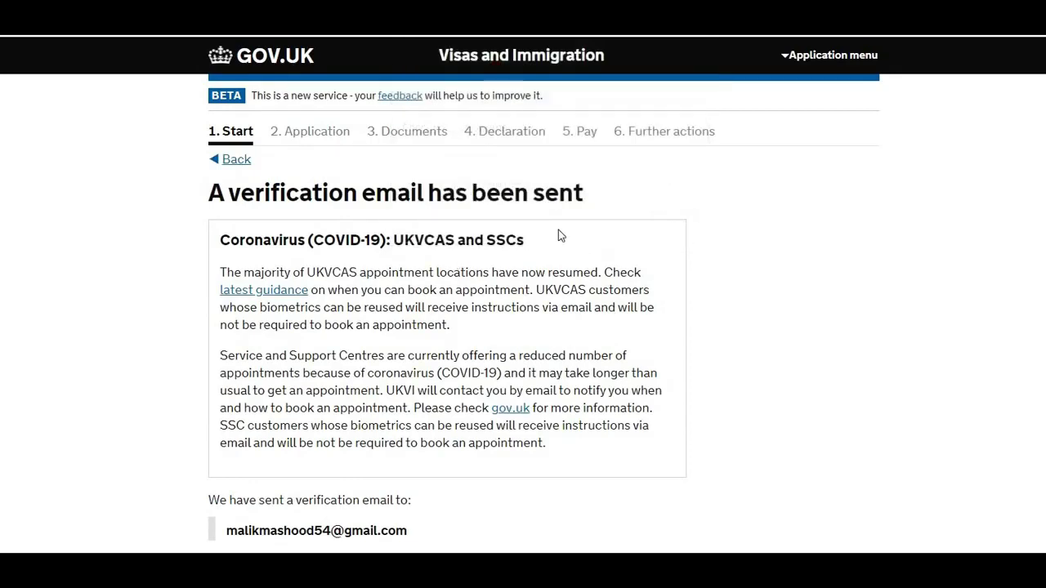
scroll(558, 229, down, 2)
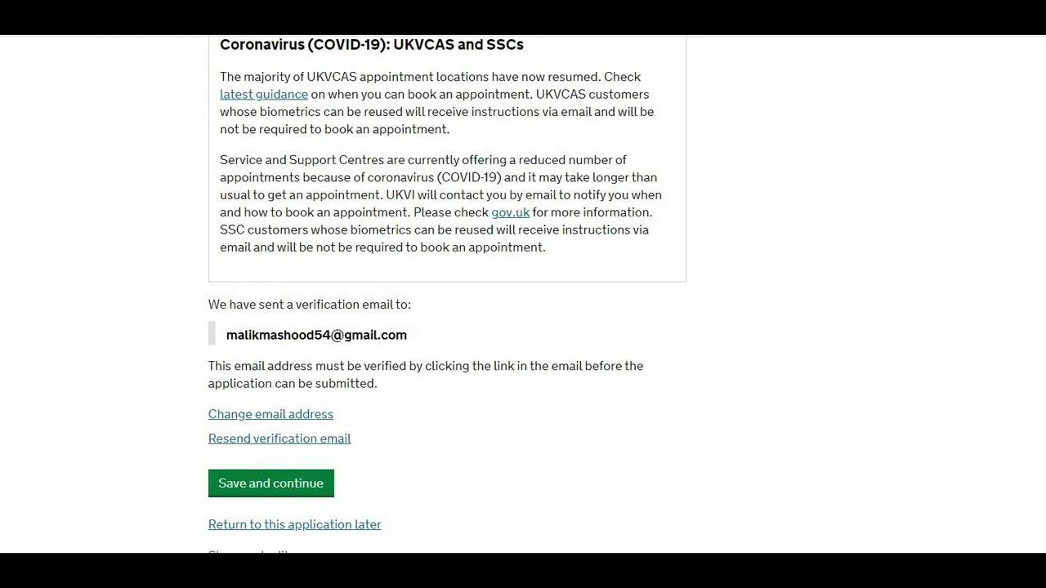
click(274, 490)
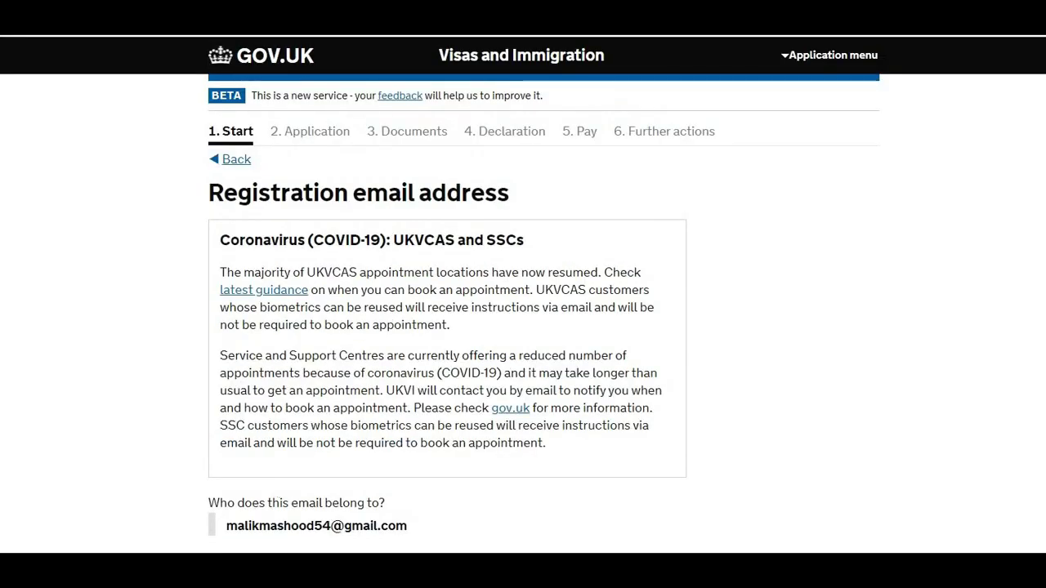
- State that the registration email address belongs to the applicant and save the answer
scroll(523, 294, down, 5)
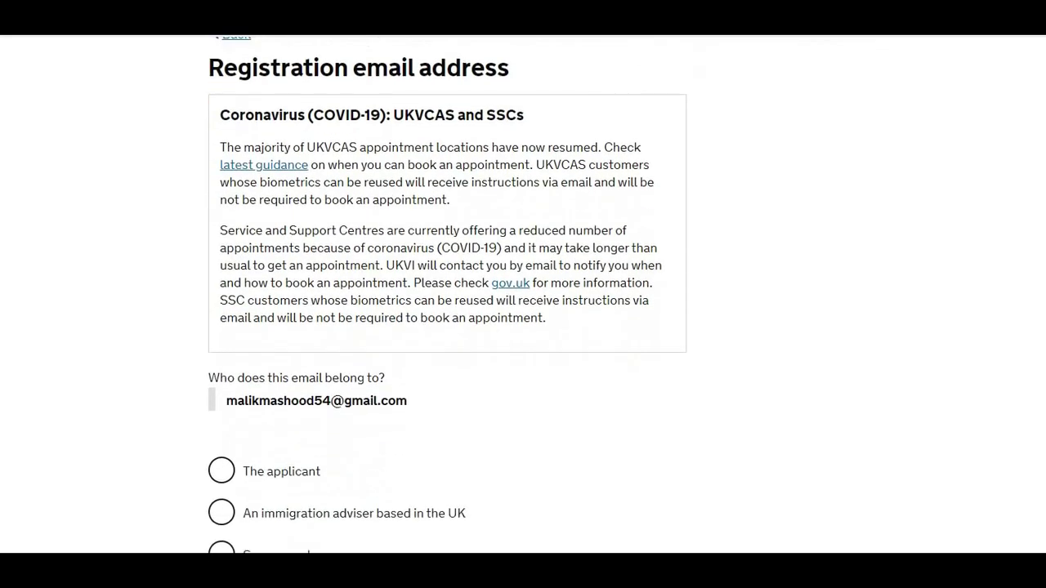
scroll(523, 294, down, 1)
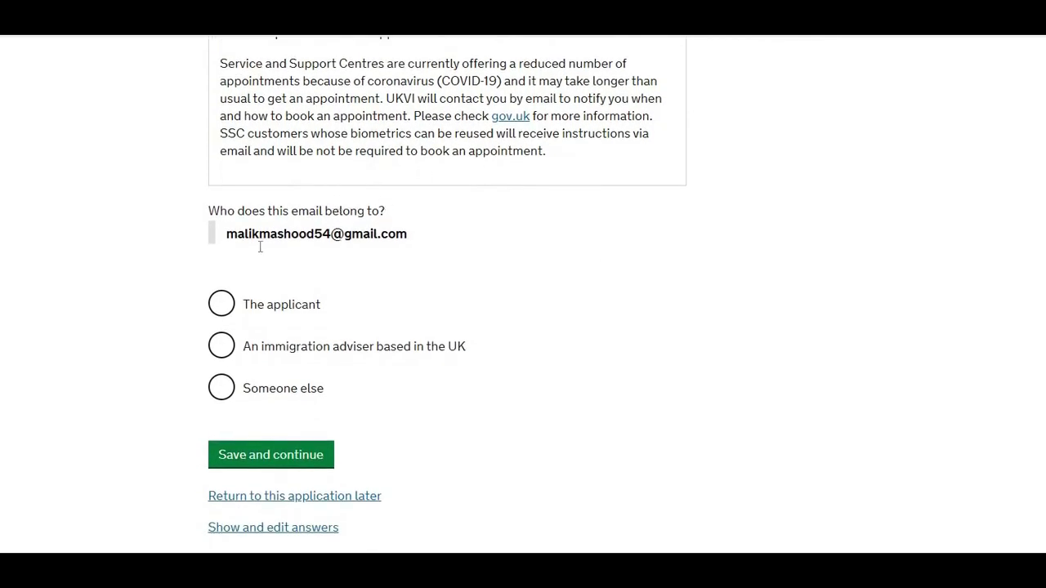
click(219, 310)
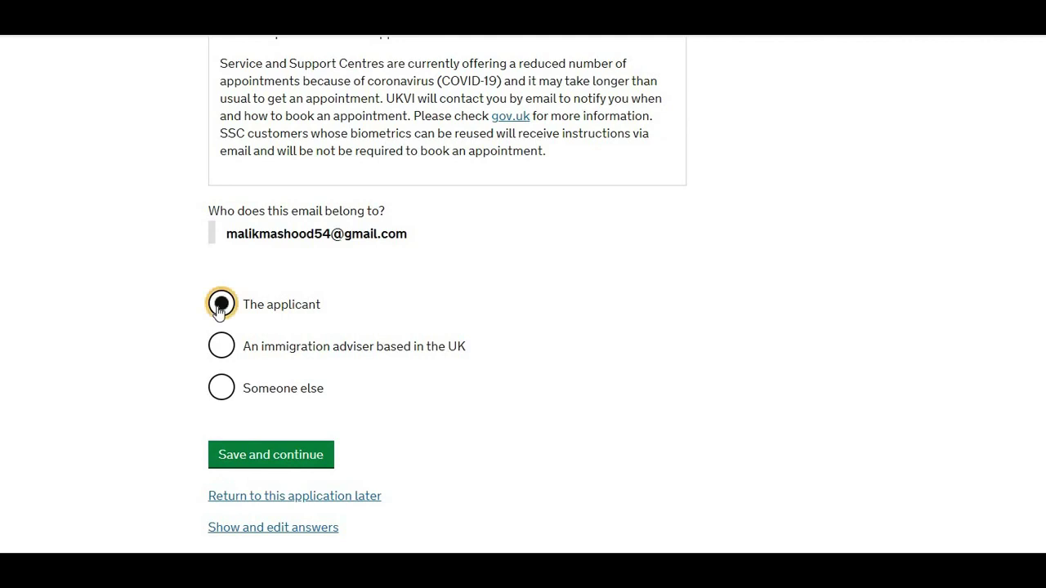
click(287, 458)
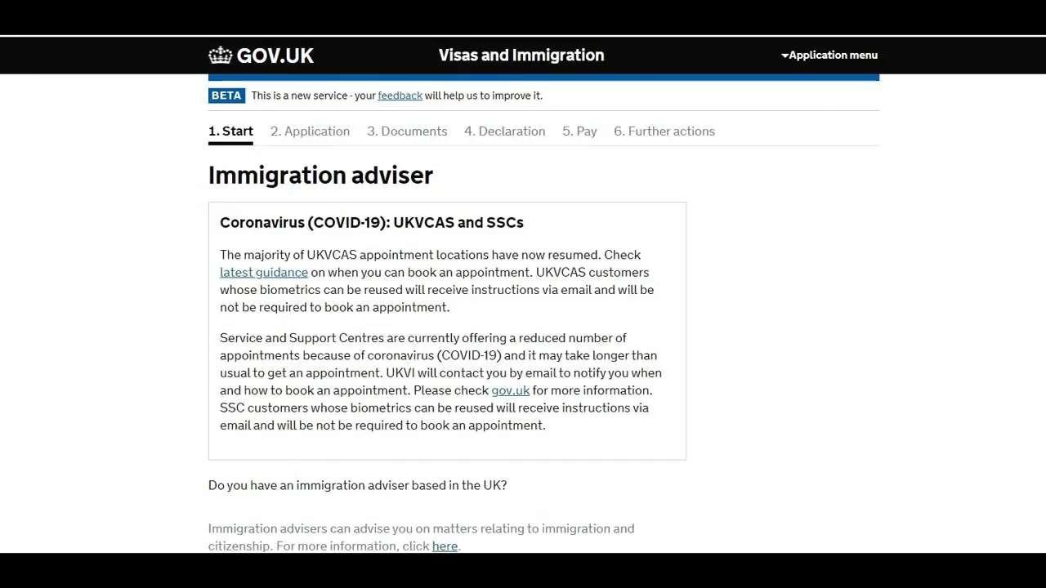
- Answer No to having an immigration adviser based in the UK and accept the summary of answers for the Start section
scroll(523, 298, down, 3)
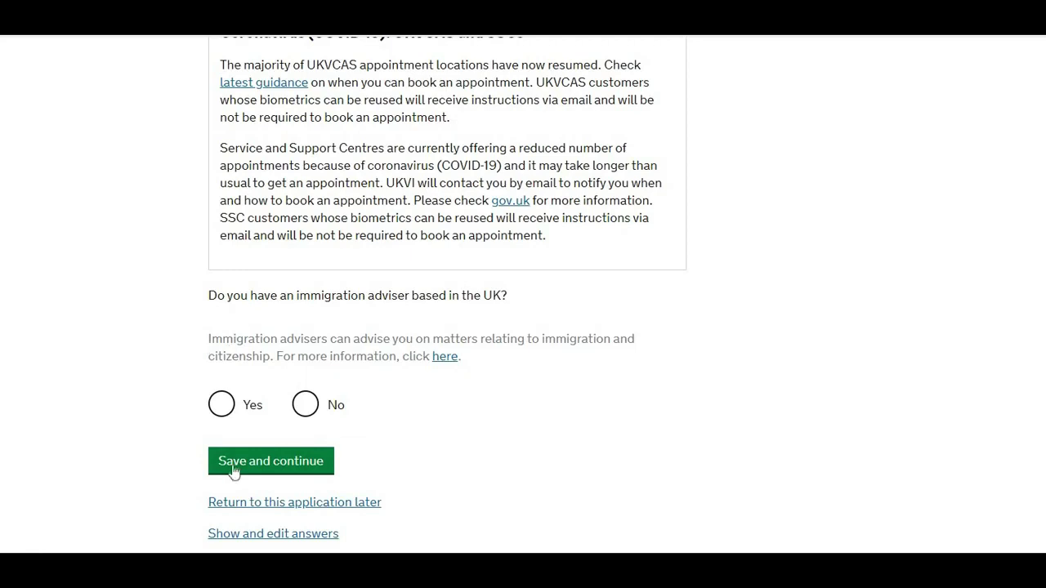
click(306, 405)
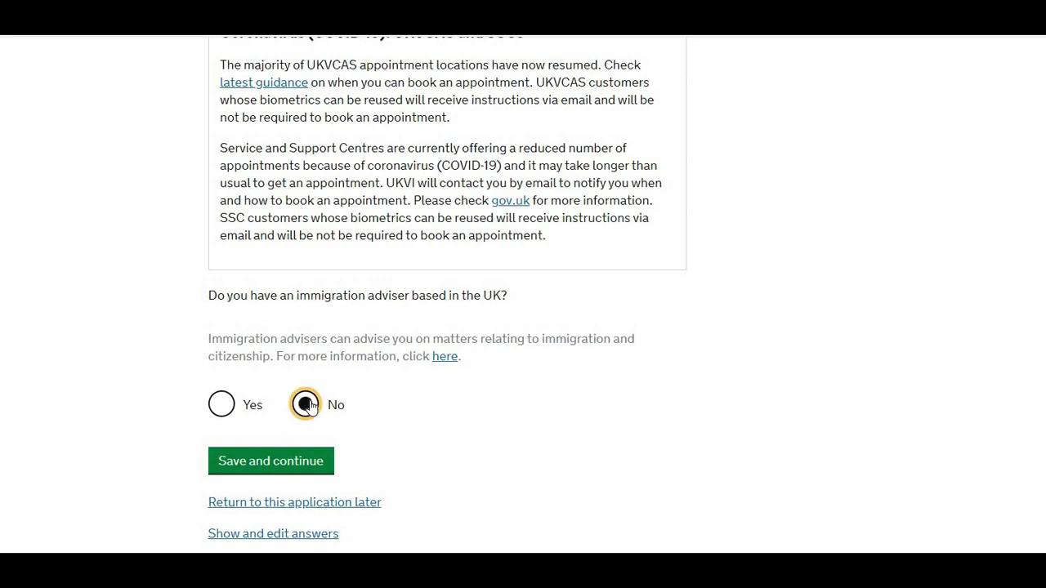
click(279, 462)
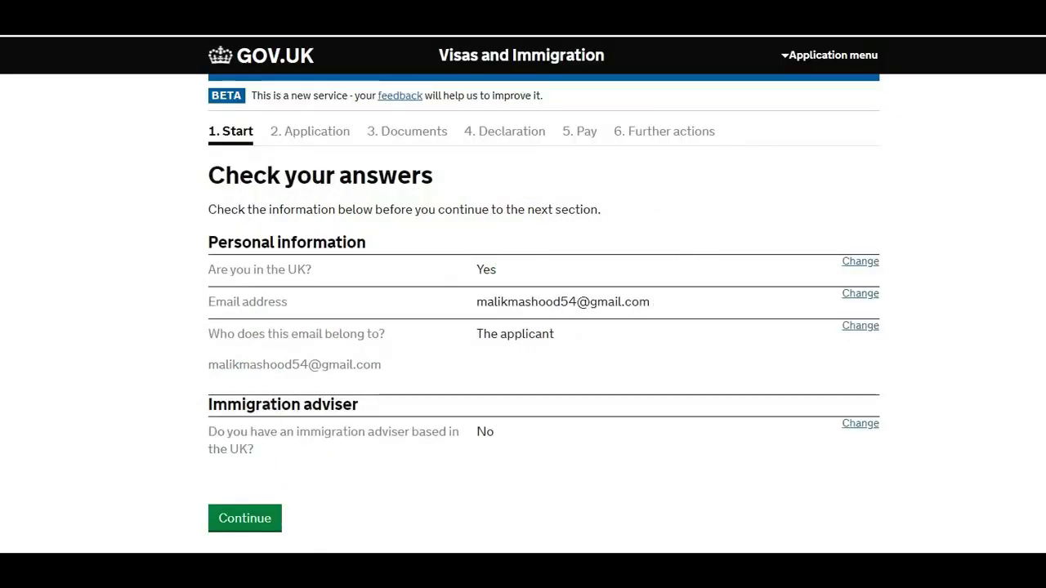
click(262, 519)
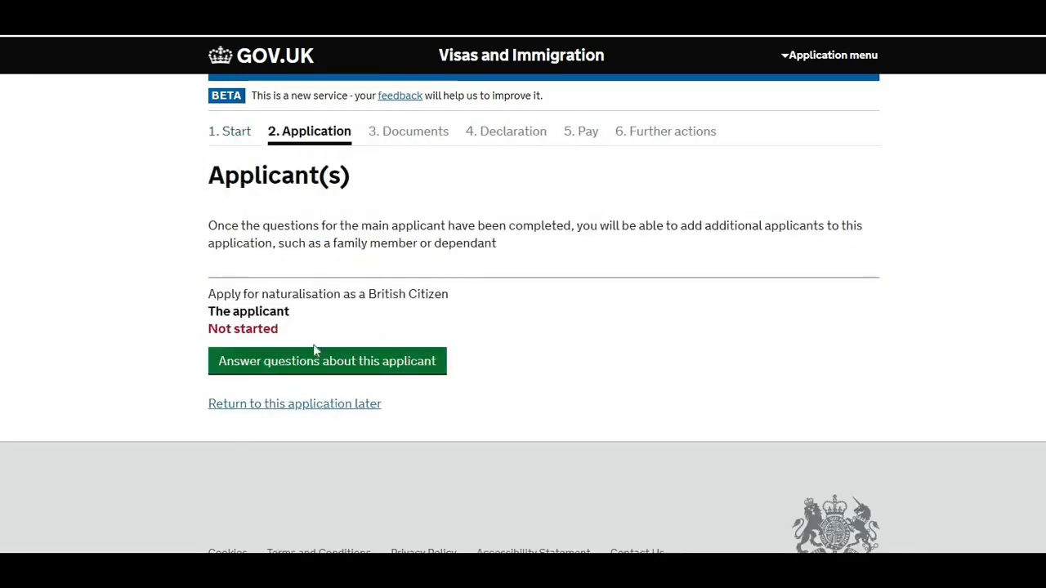
- Begin the questions about the applicant and answer No to completing the form on behalf of someone else
click(311, 368)
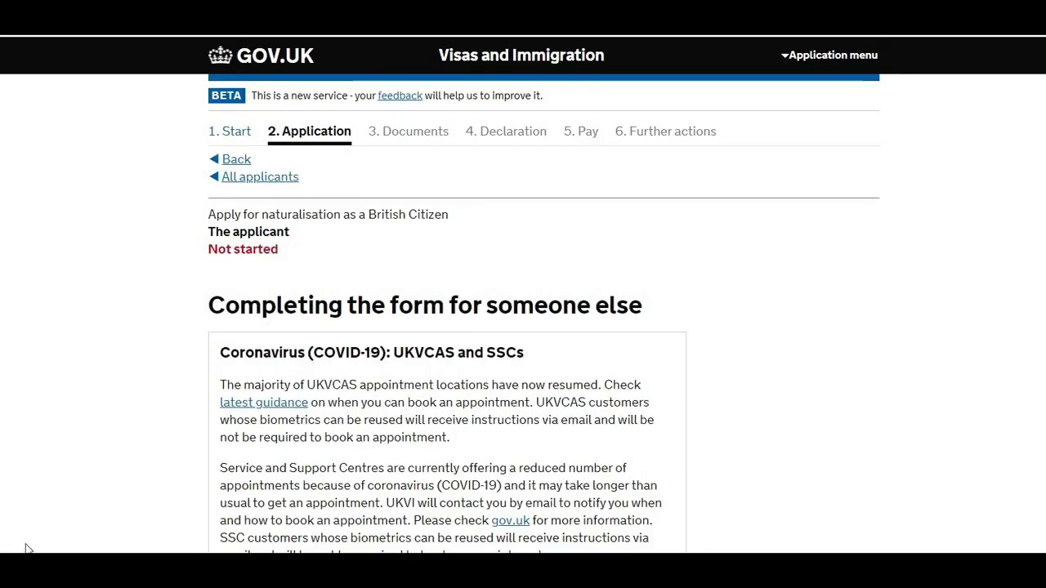
scroll(522, 327, down, 5)
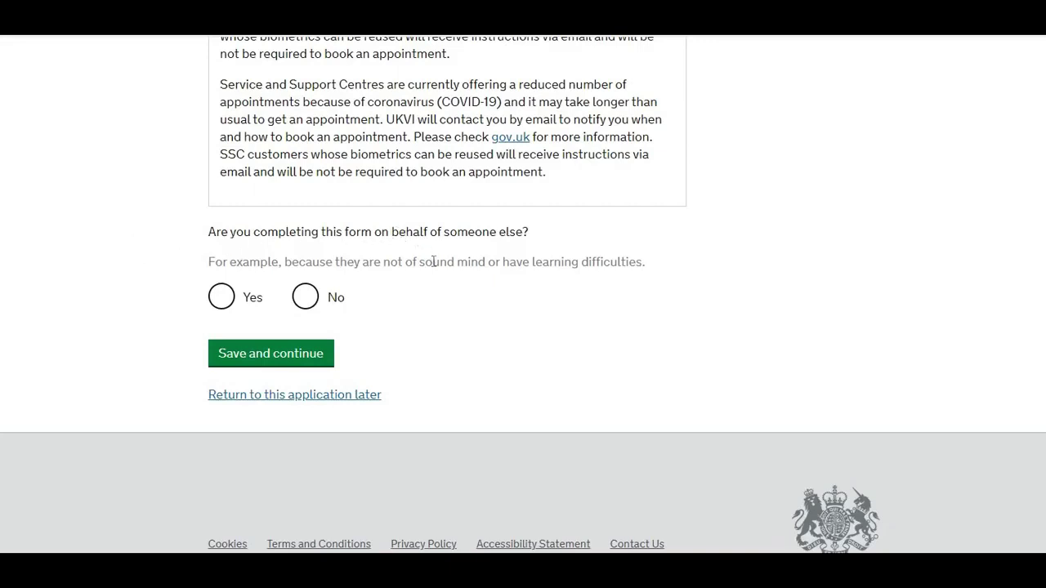
click(306, 297)
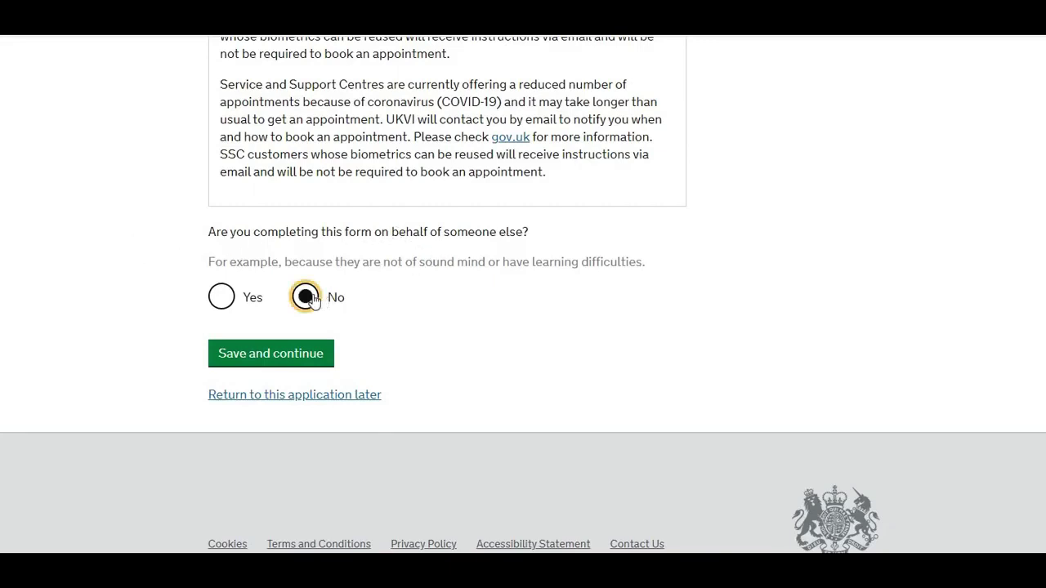
click(299, 361)
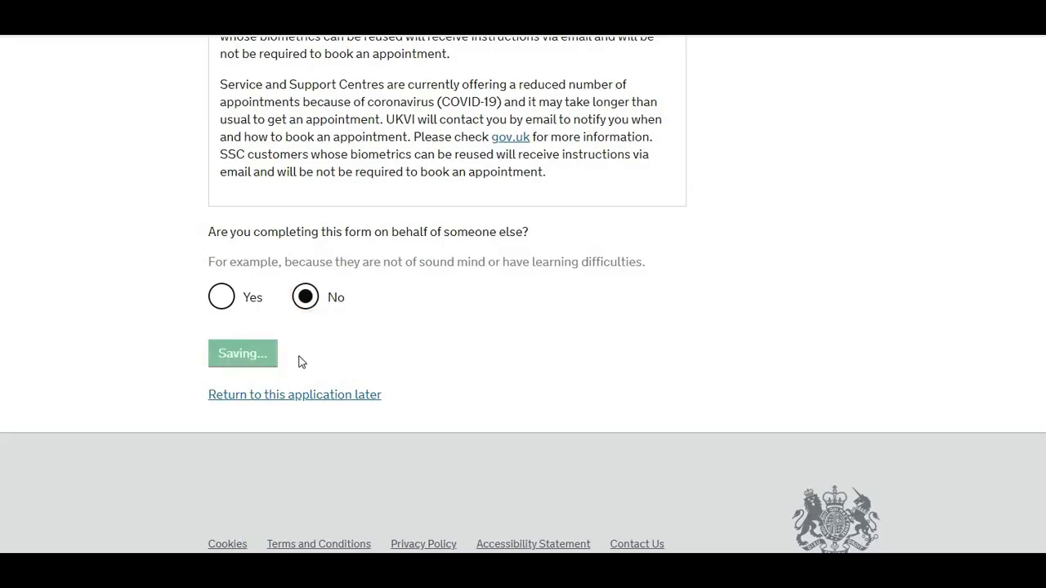
- Set the title to Mr, enter the applicant's given name and family name, and save the answers
scroll(299, 362, down, 3)
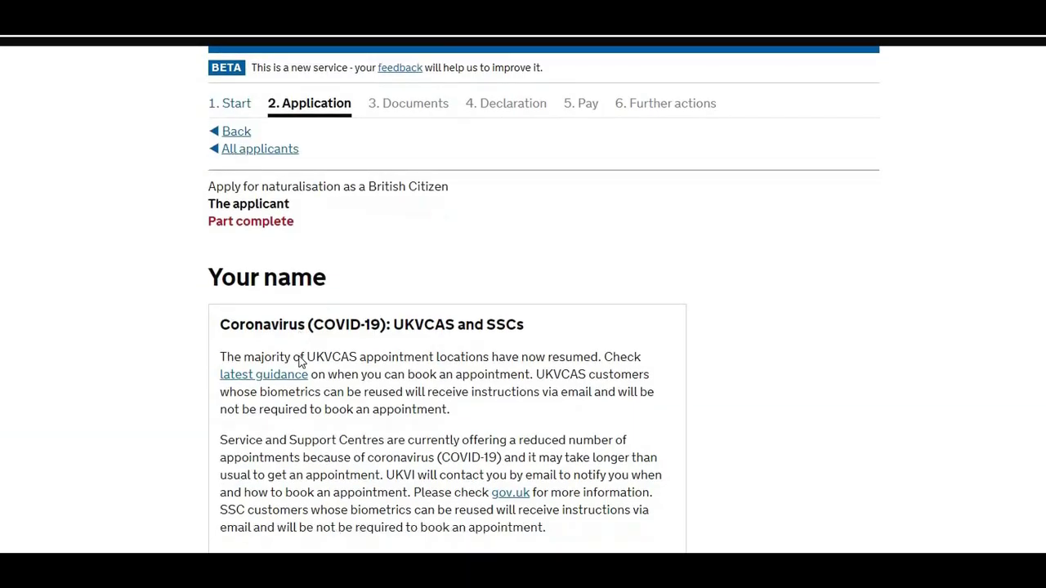
scroll(299, 361, down, 3)
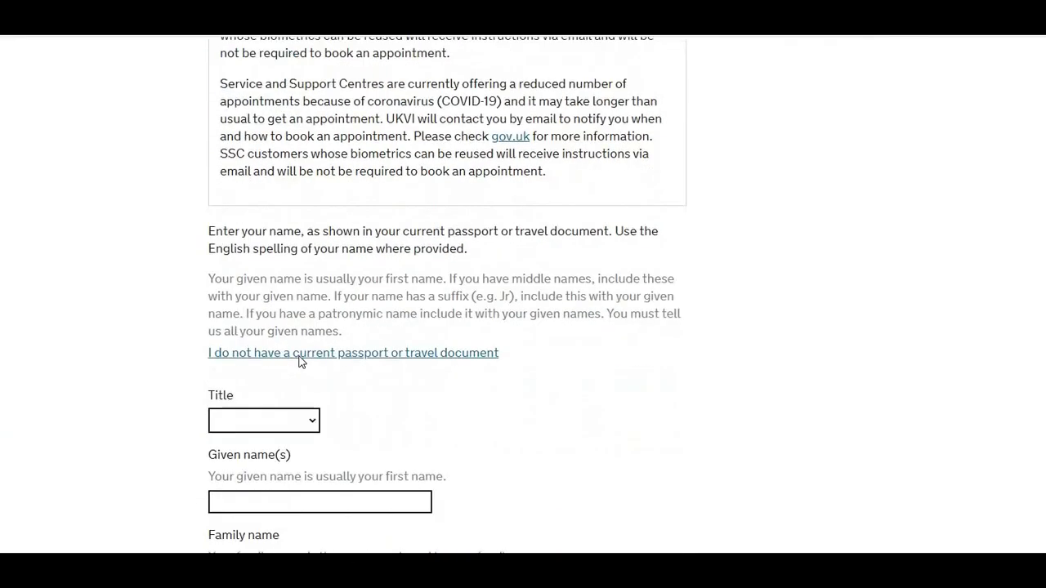
scroll(299, 362, down, 1)
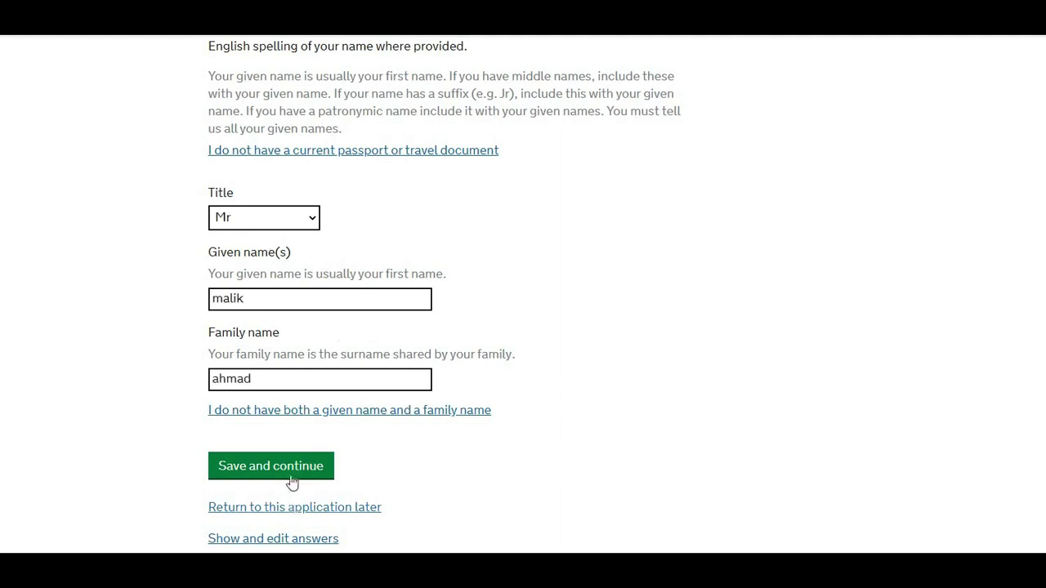
click(280, 478)
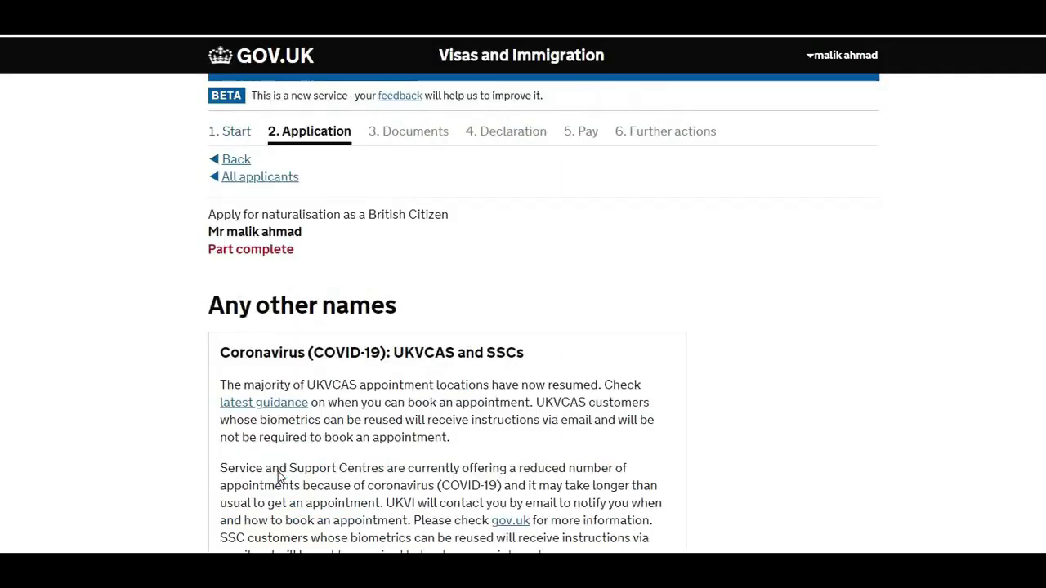
- Answer No to ever having been known by another name and save the answer
scroll(278, 476, down, 3)
scroll(277, 477, down, 2)
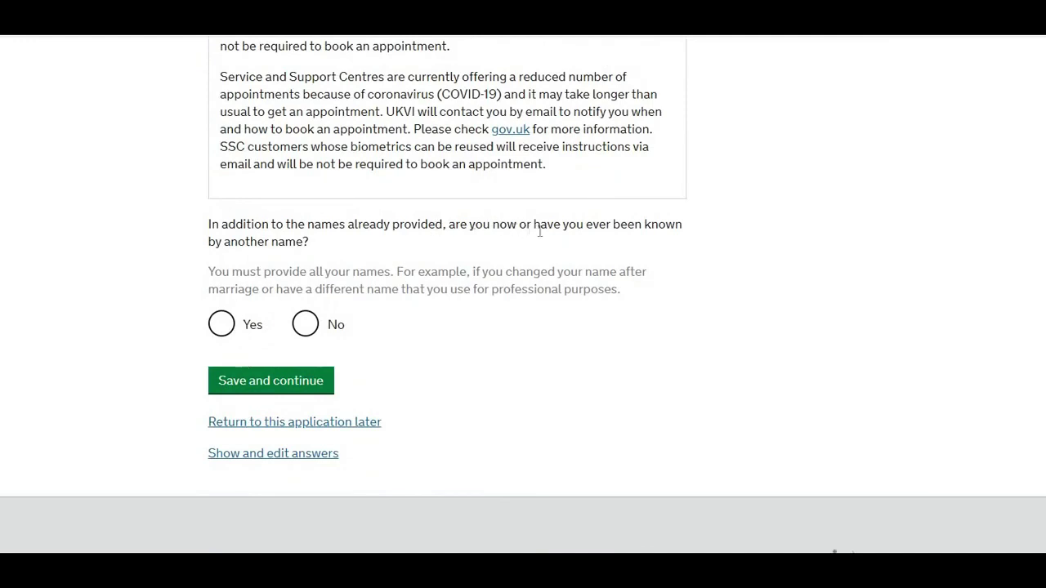
click(315, 325)
click(301, 379)
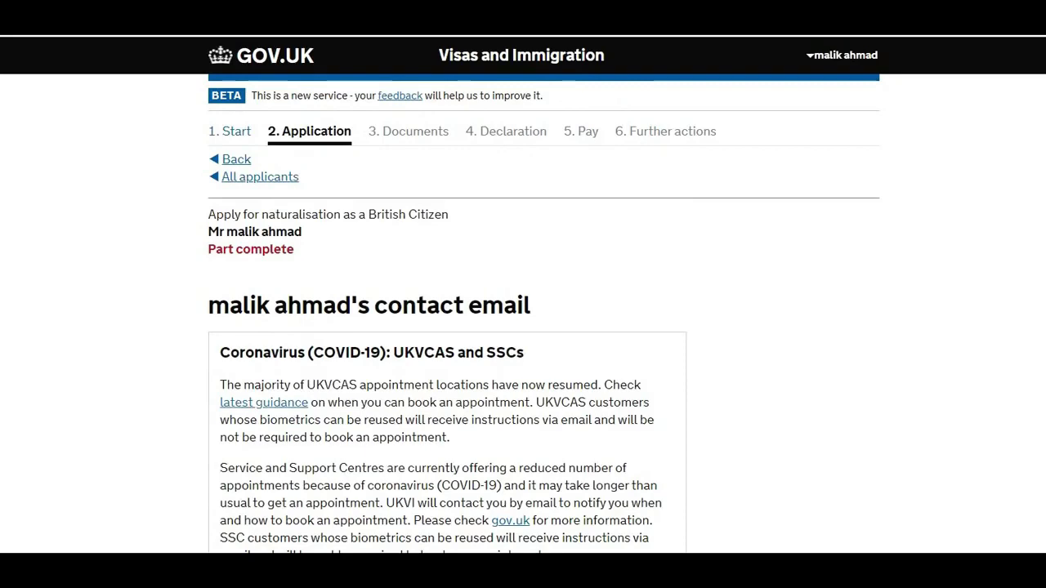
- Answer Yes to using the registered email address for contact and save the answer
scroll(523, 294, down, 3)
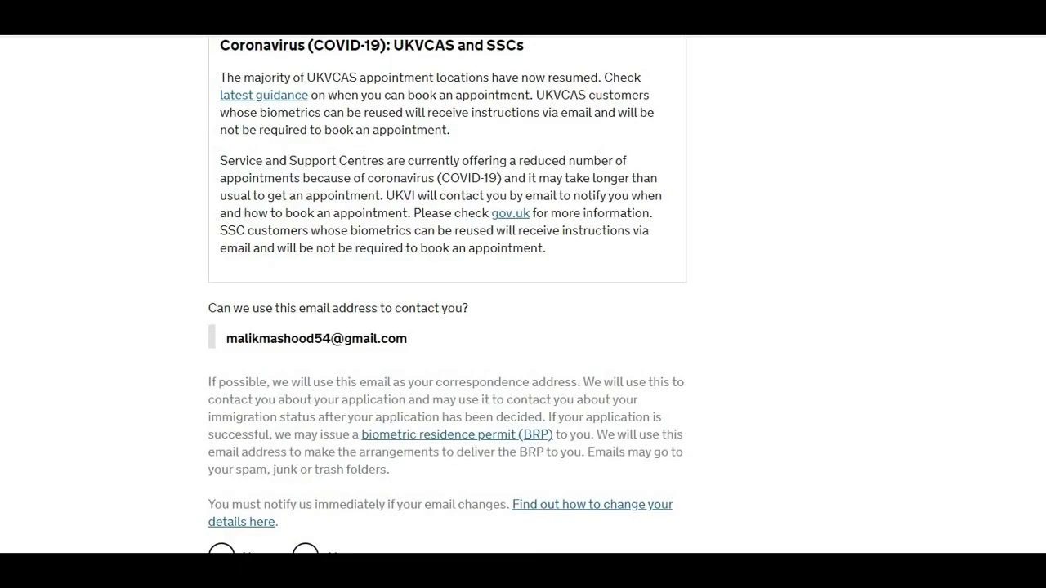
scroll(522, 294, up, 2)
scroll(523, 294, down, 2)
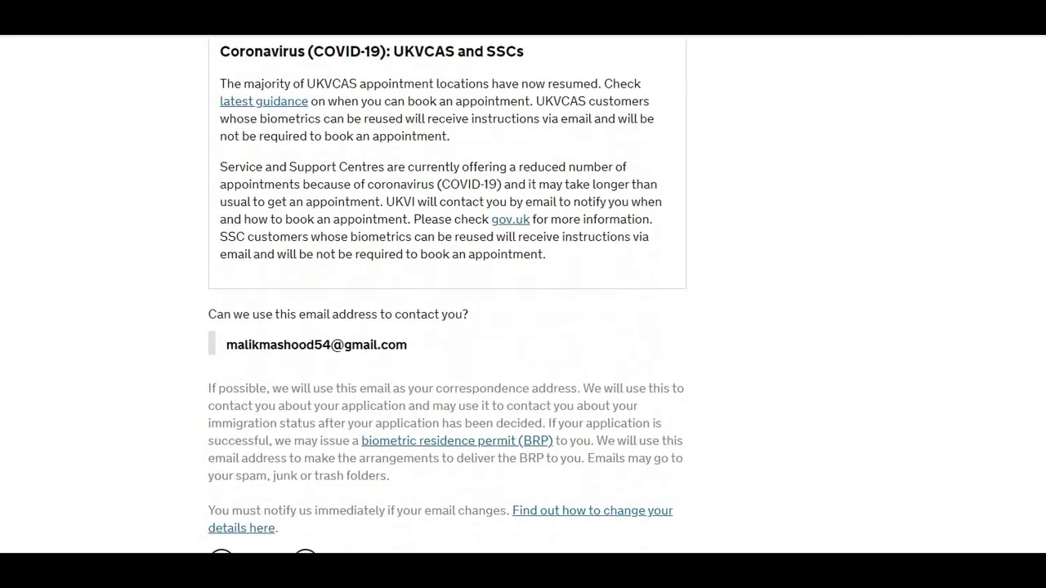
scroll(523, 294, down, 1)
scroll(515, 433, down, 1)
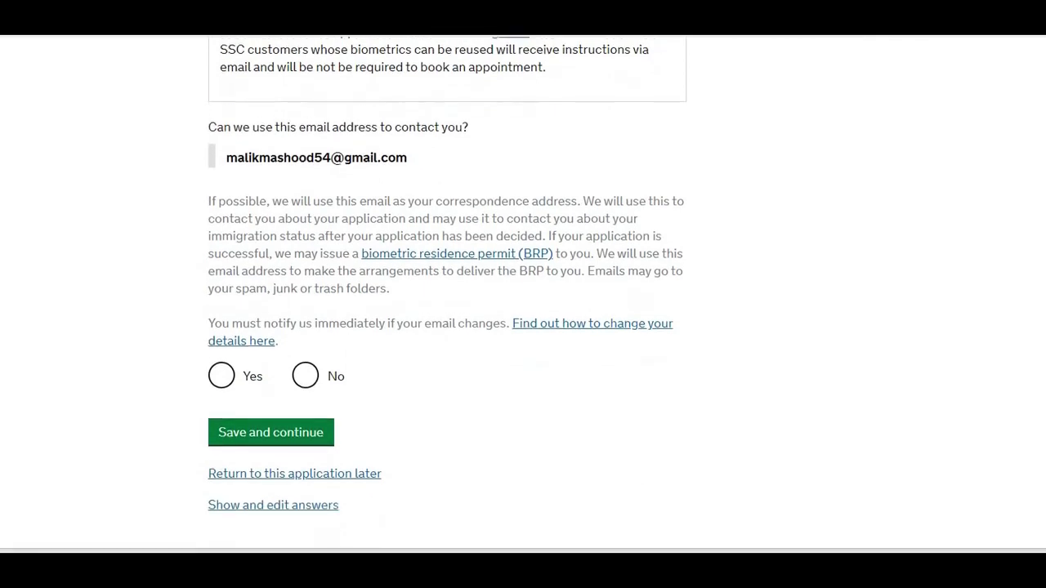
click(221, 371)
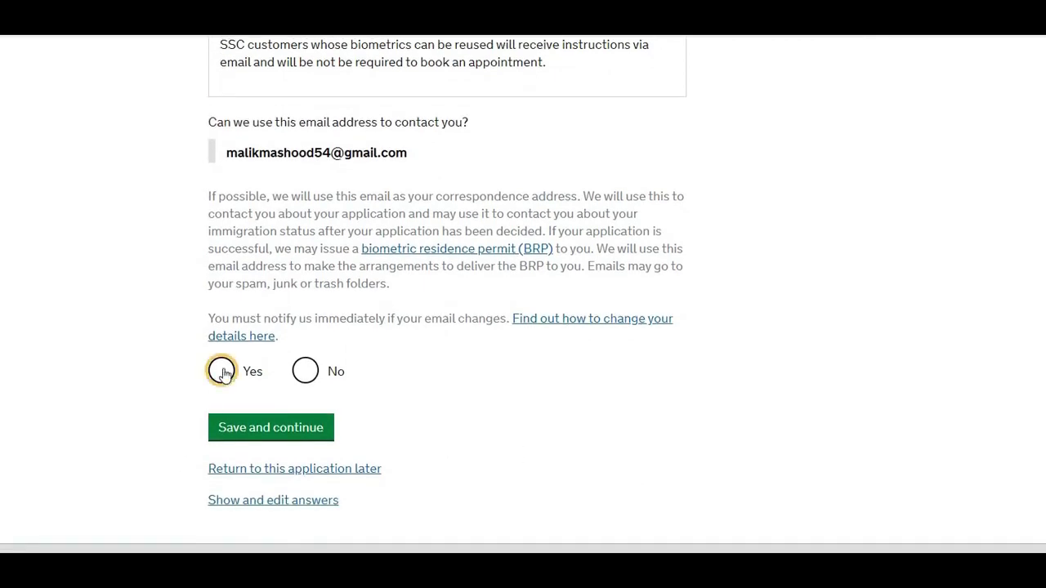
click(266, 429)
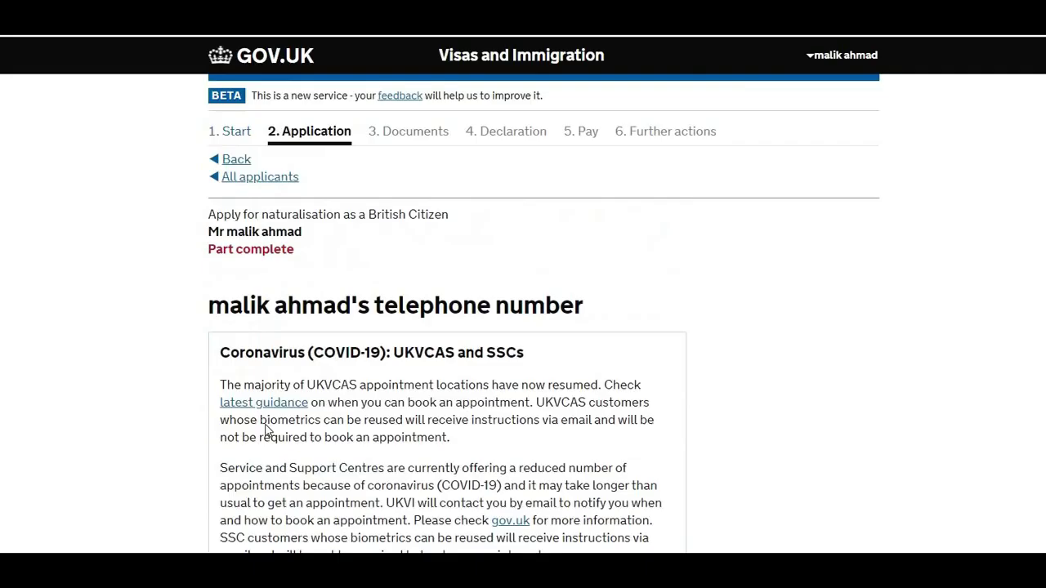
- Provide the applicant's telephone number, mark it for use whilst in the UK, and save the contact details
scroll(522, 294, down, 5)
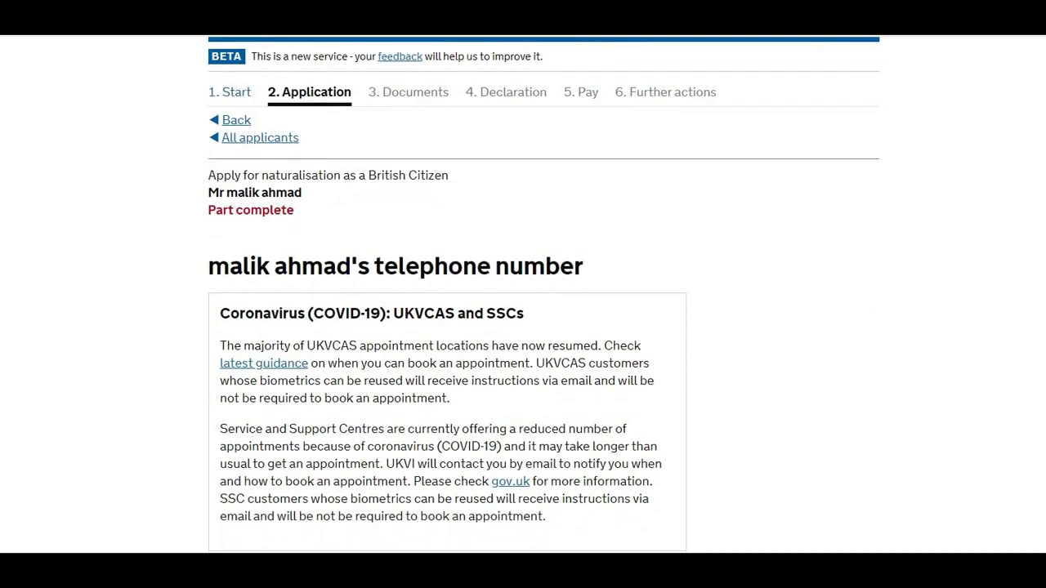
scroll(447, 295, down, 1)
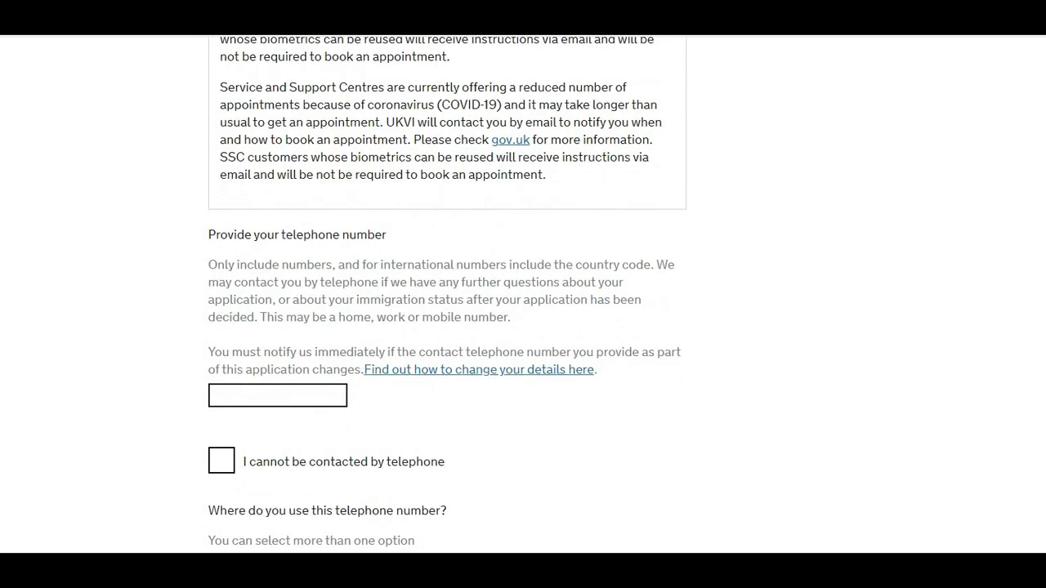
scroll(242, 184, down, 5)
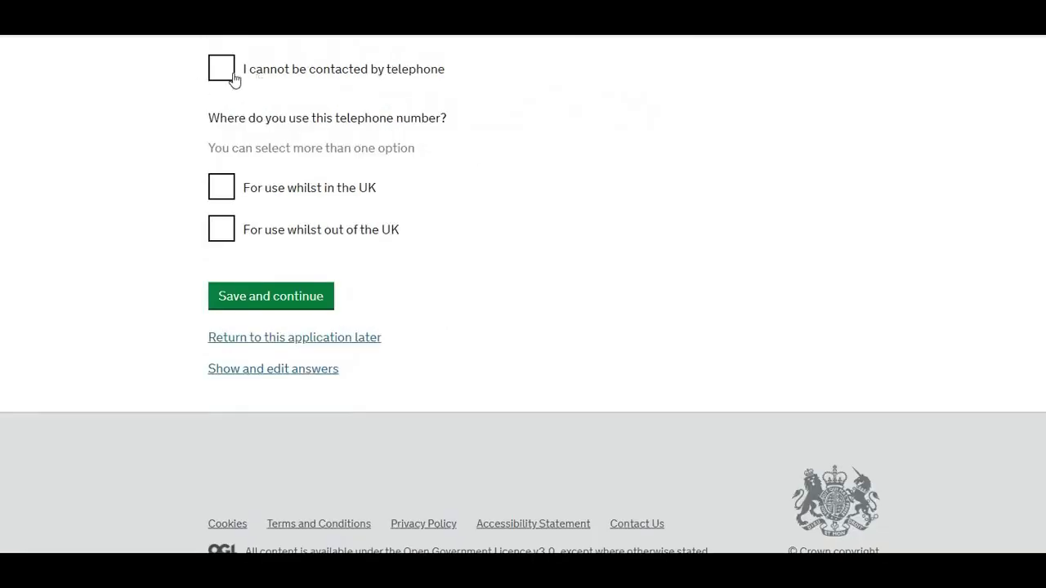
click(223, 190)
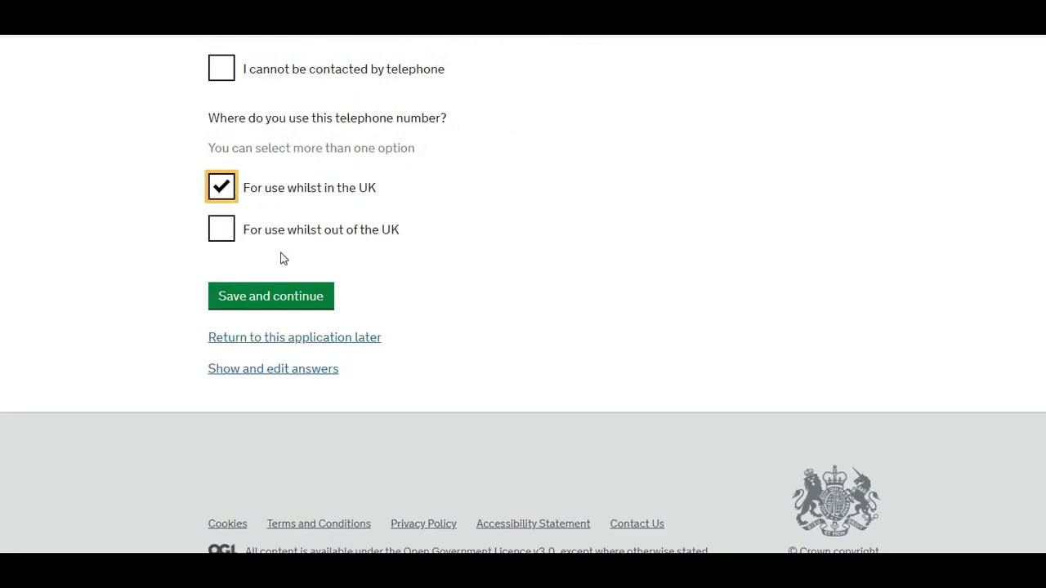
click(276, 299)
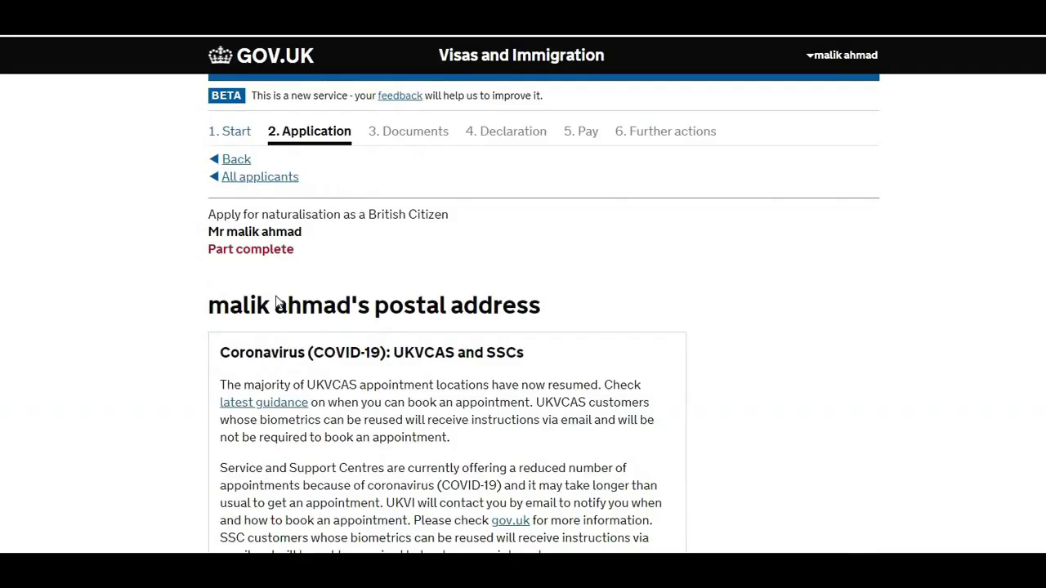
- Complete the applicant's postal address, answer Yes to having lived at the current address for 5 years, and save
scroll(276, 301, down, 3)
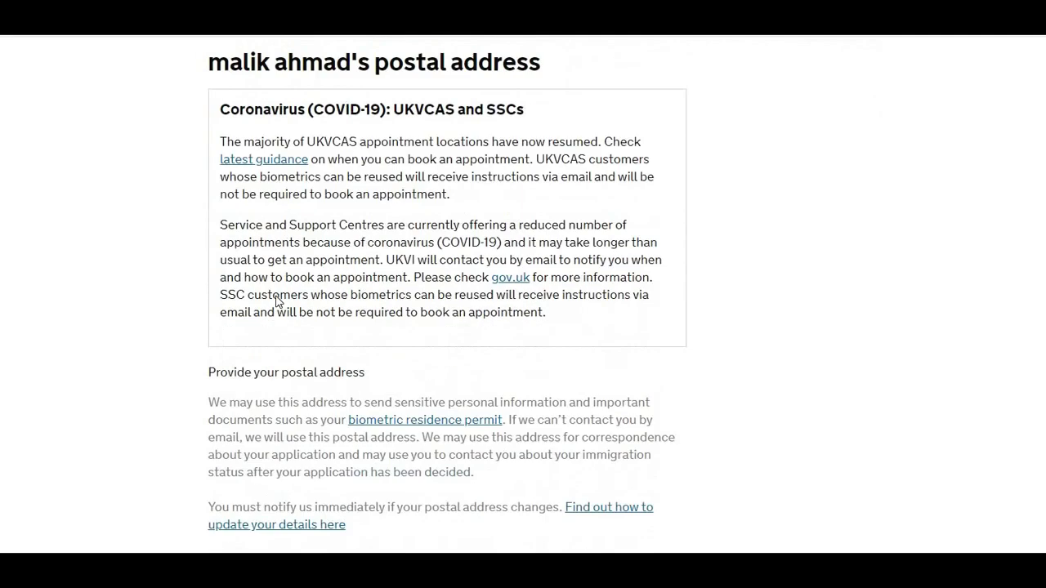
scroll(276, 301, down, 5)
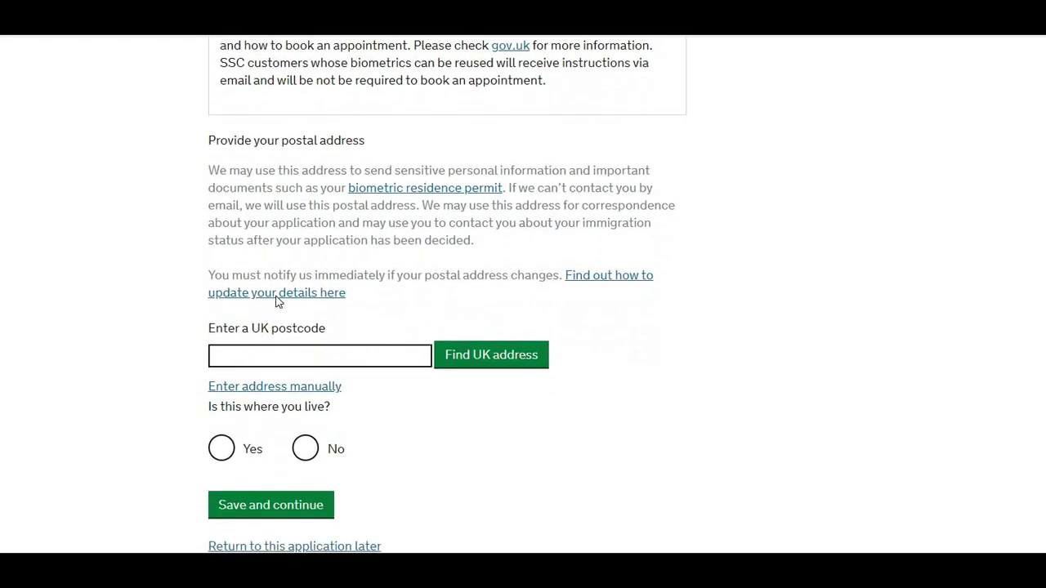
scroll(275, 301, down, 1)
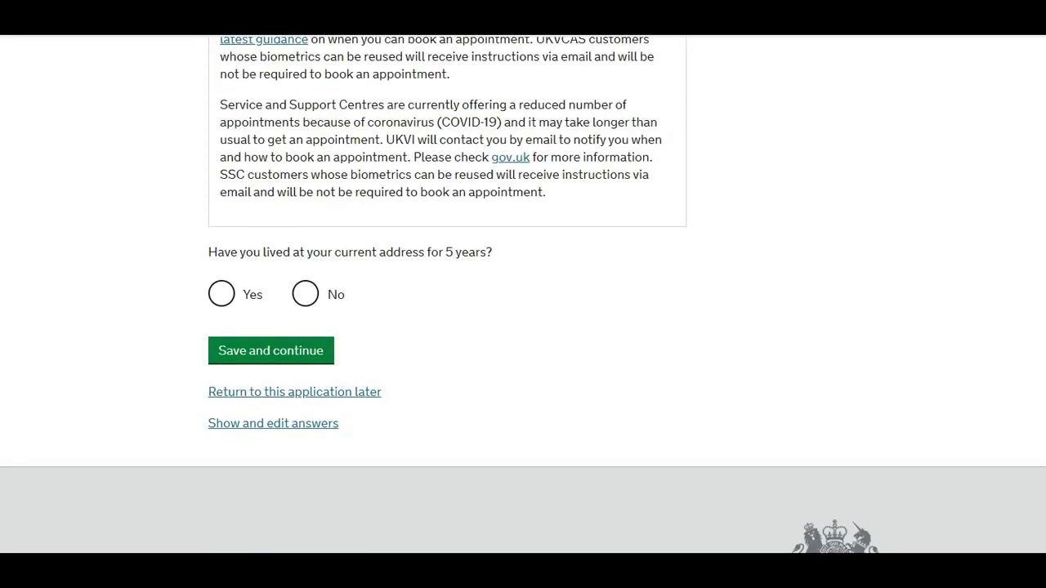
click(222, 294)
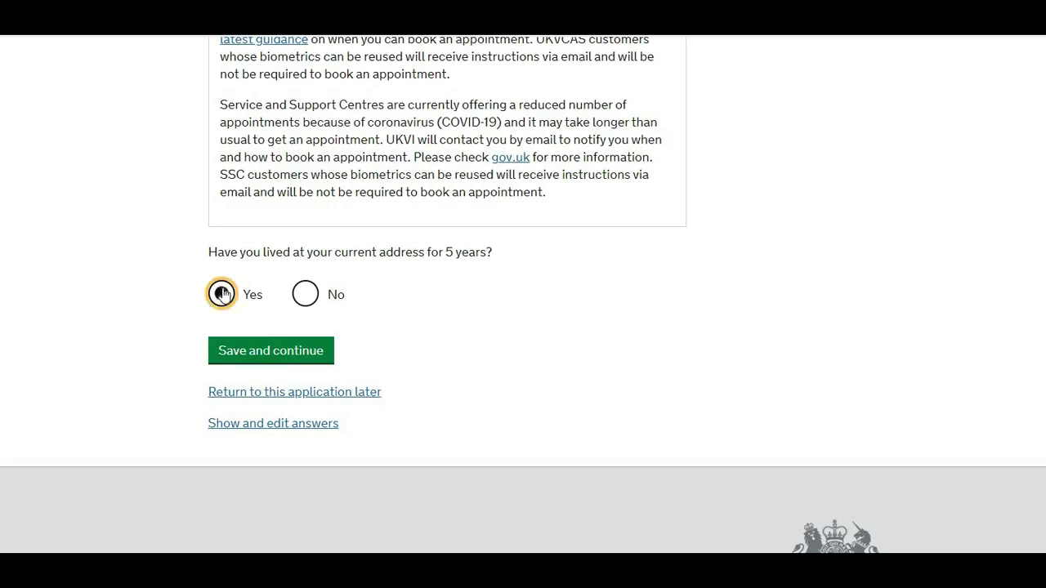
click(285, 356)
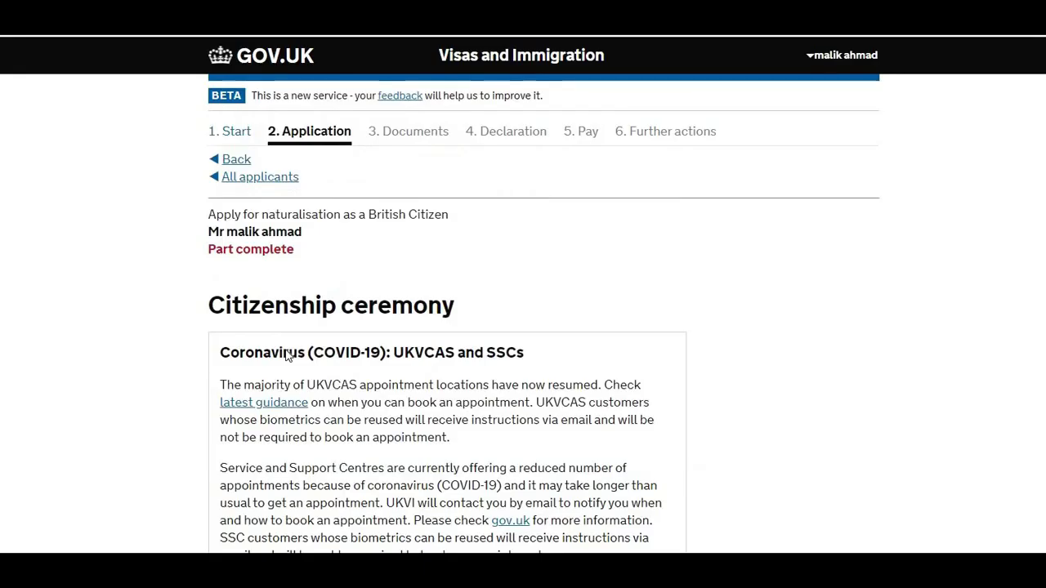
- Choose Wandsworth as the council for the citizenship ceremony and save the answer
scroll(286, 357, down, 2)
scroll(285, 356, down, 4)
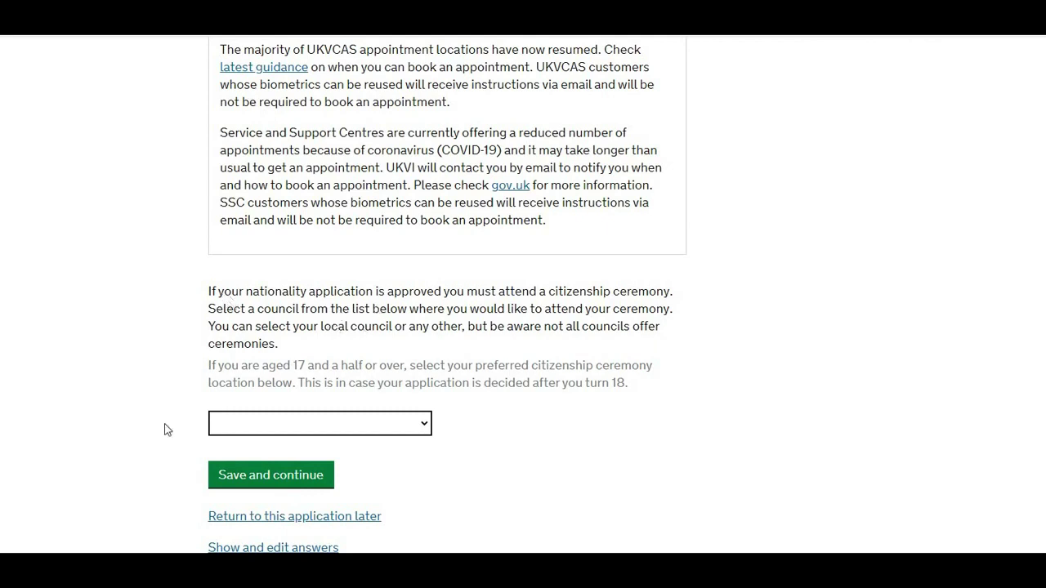
scroll(591, 152, down, 2)
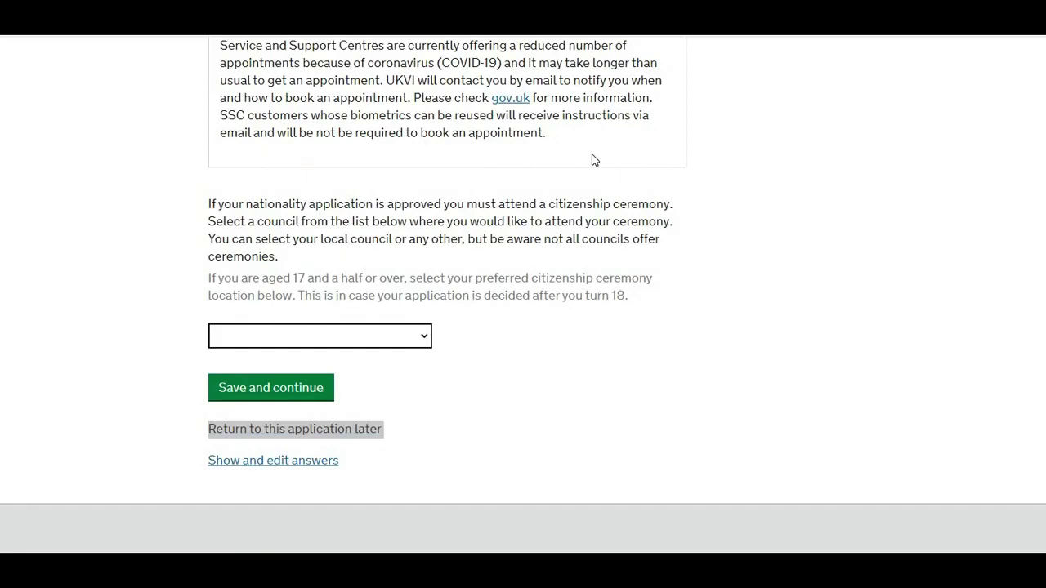
click(416, 335)
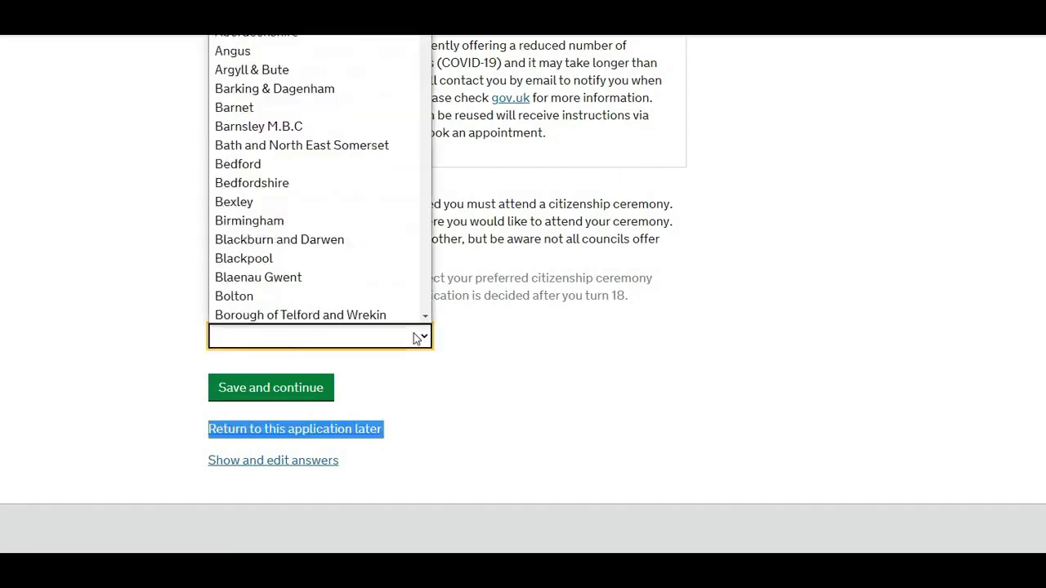
key(w)
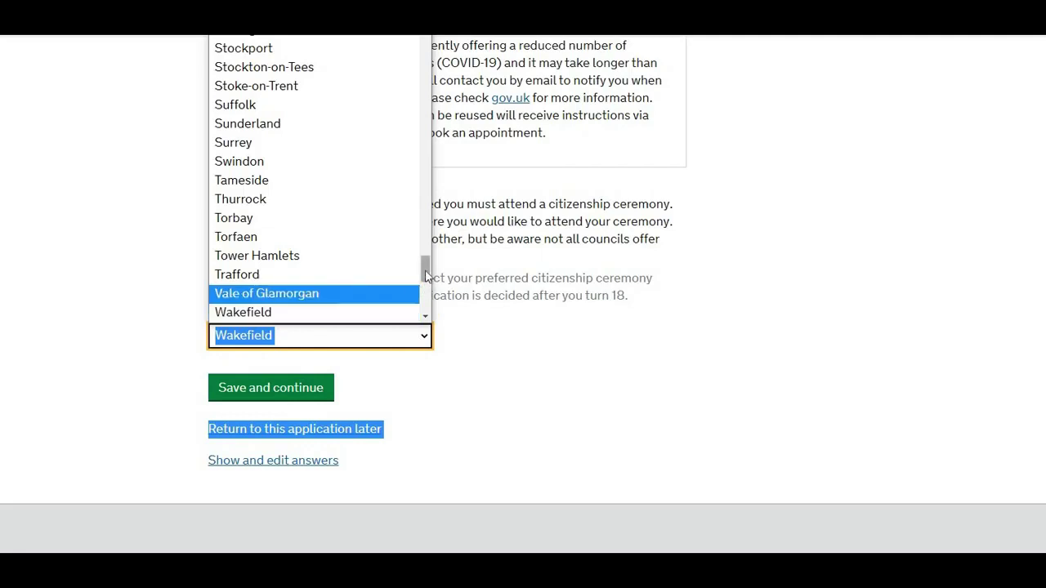
drag(425, 273, 425, 289)
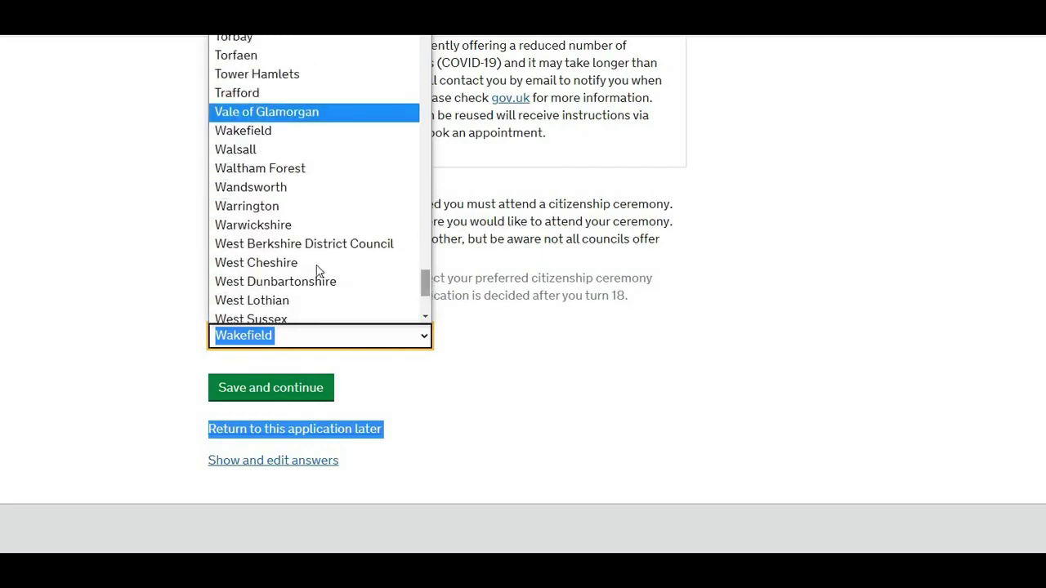
click(280, 192)
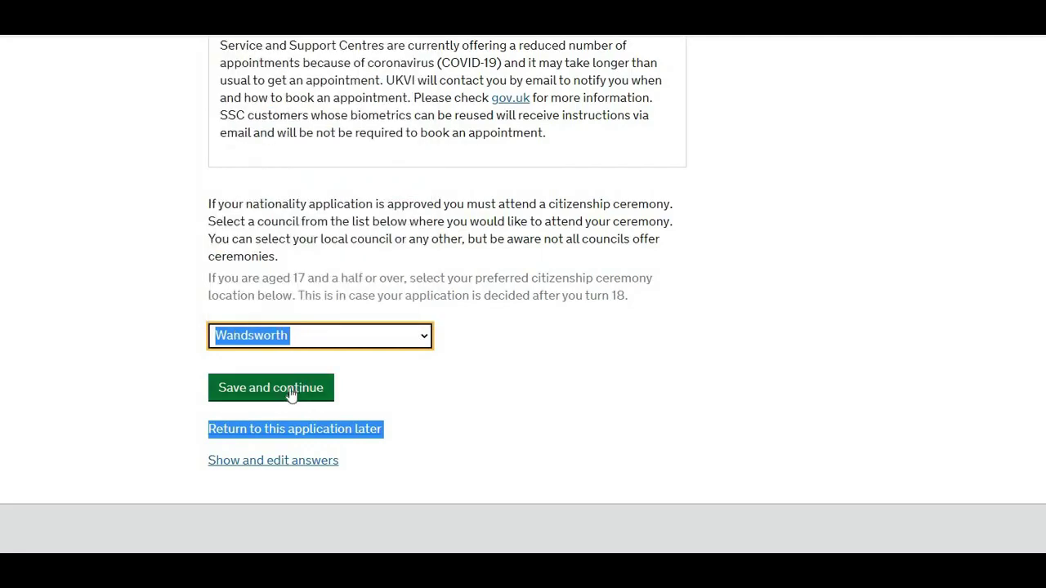
click(292, 394)
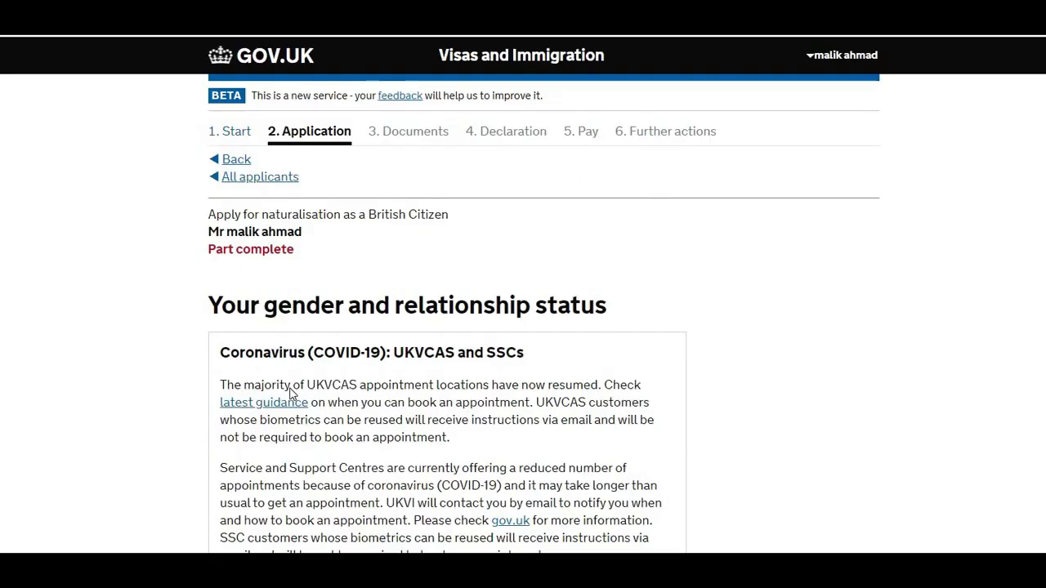
- Set the applicant's gender to Male and relationship status to Single, and save the answers
scroll(523, 294, down, 3)
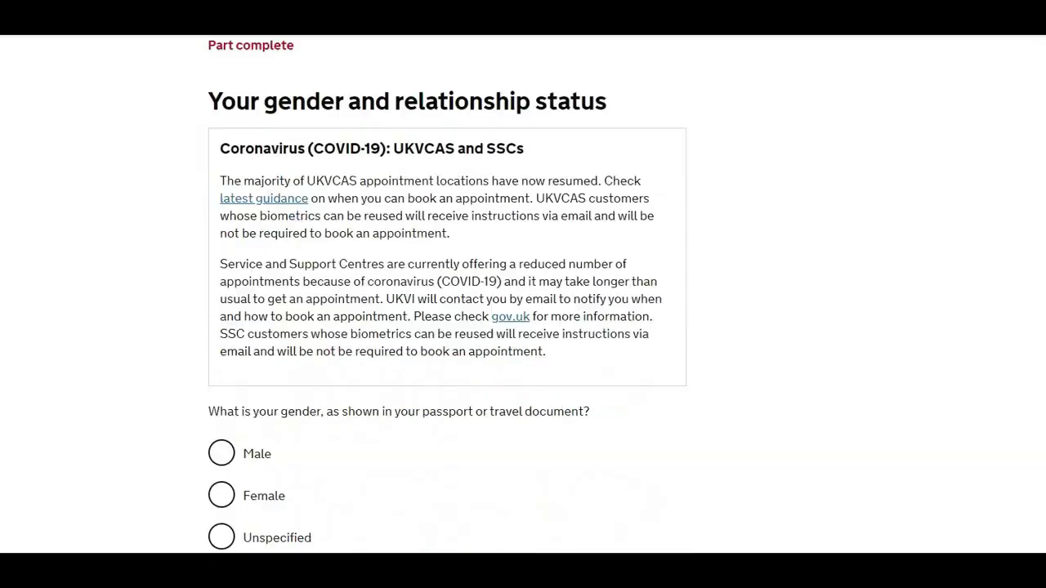
click(235, 468)
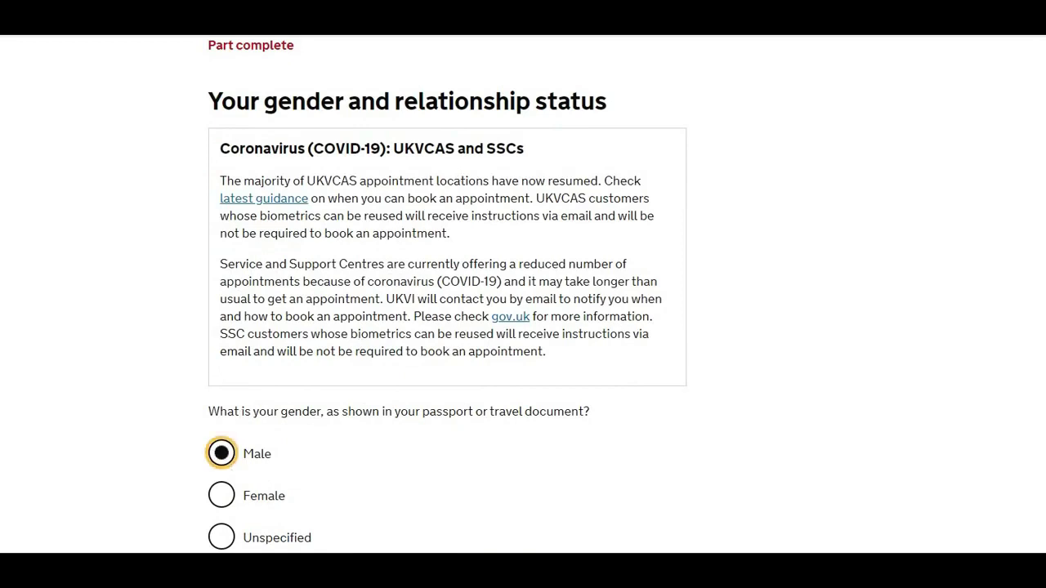
scroll(445, 294, down, 2)
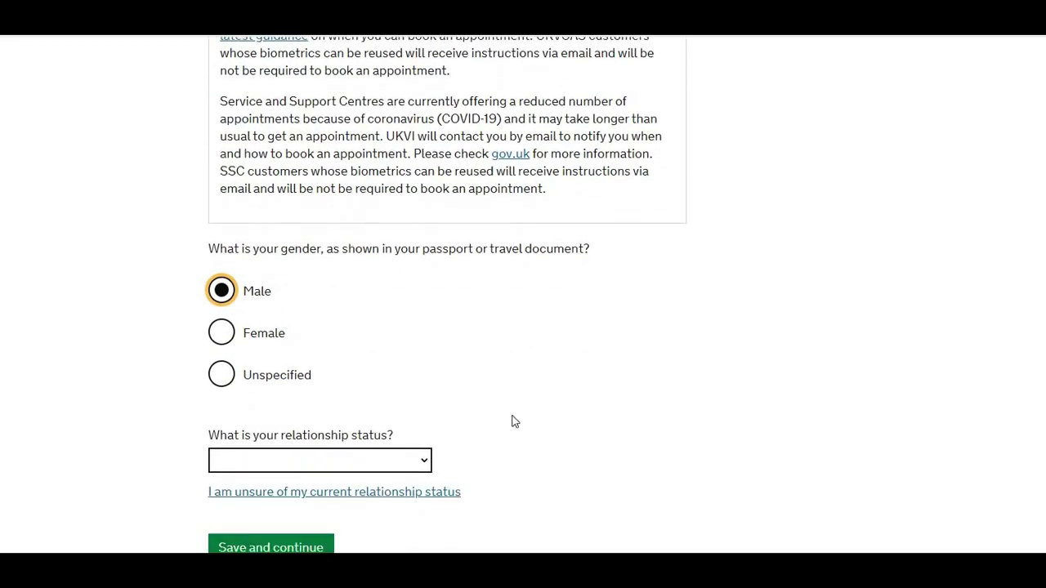
click(392, 462)
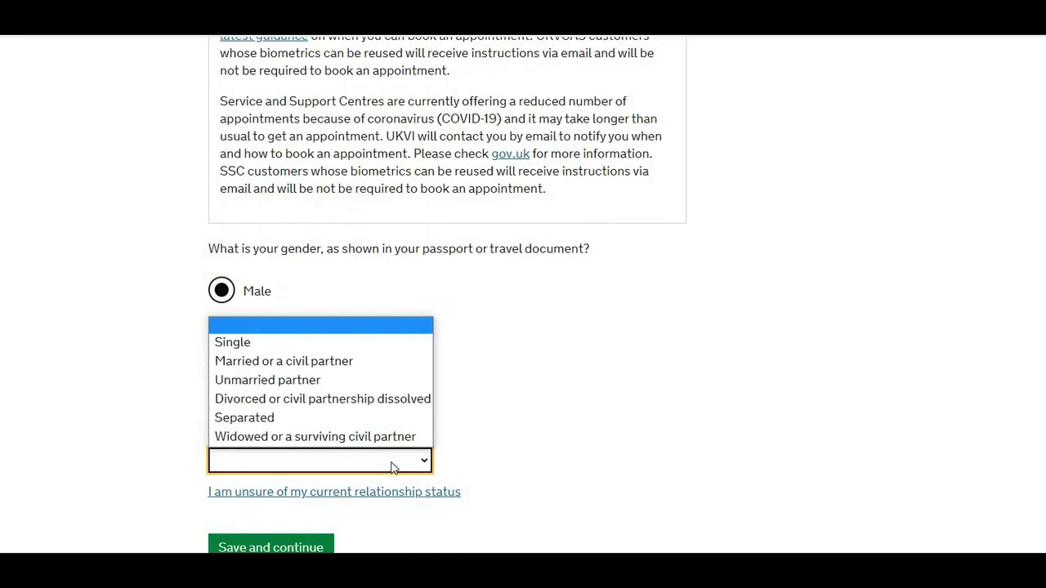
click(255, 344)
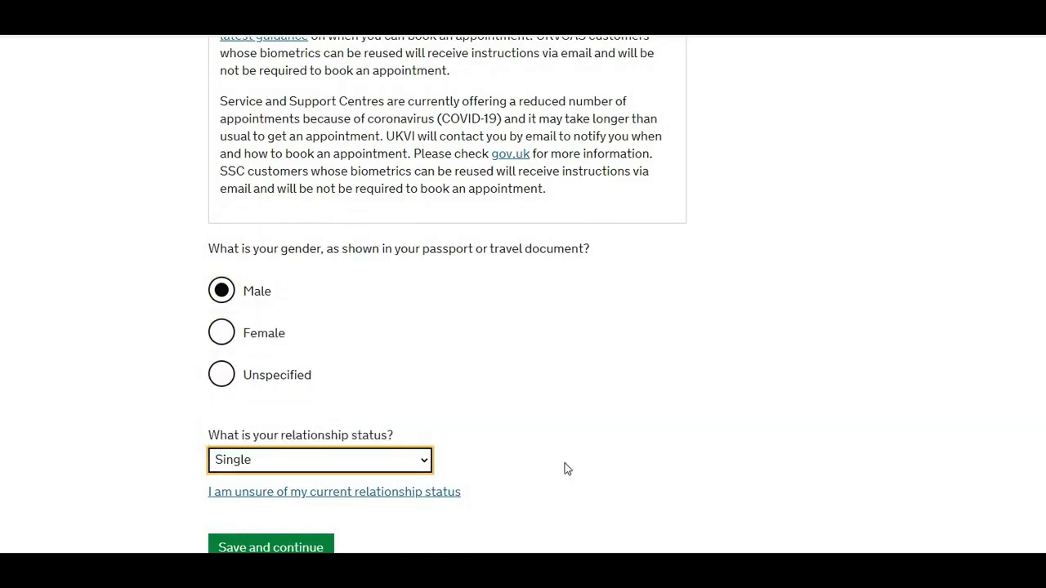
click(286, 542)
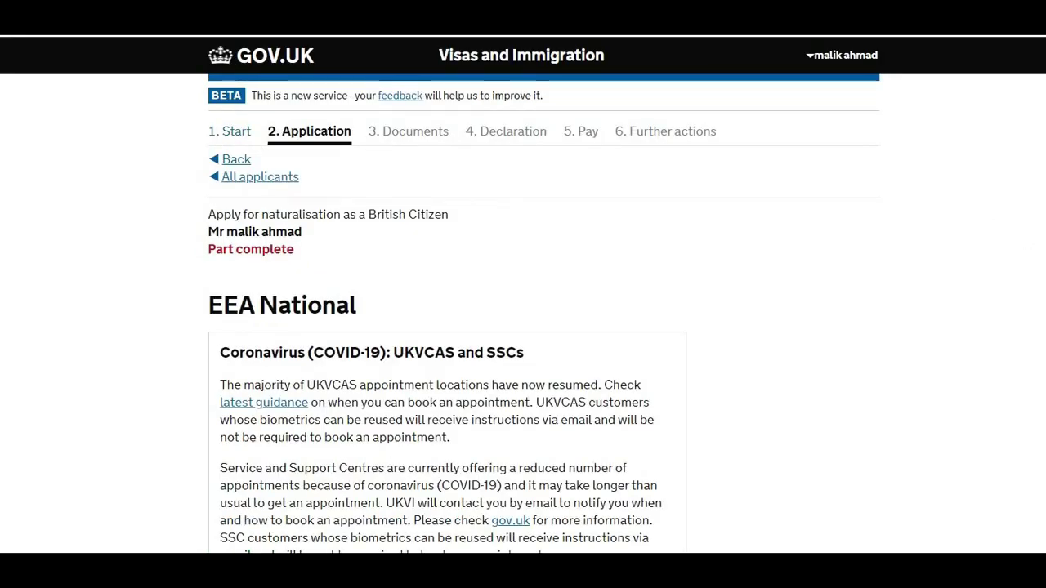
- Answer No to being an EEA national or family member with a permanent residence document, and save the answer
scroll(523, 294, down, 4)
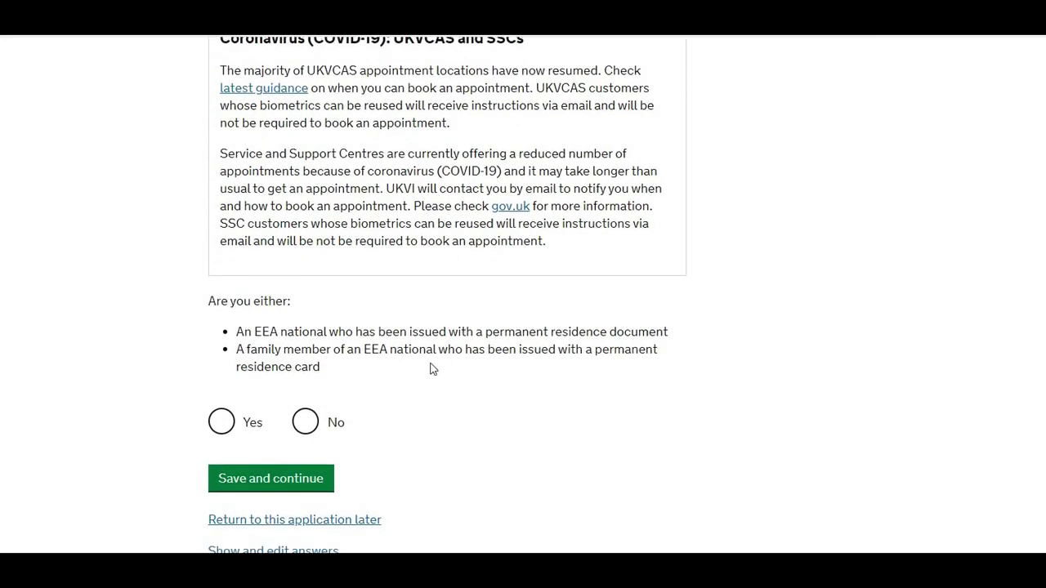
click(307, 421)
click(299, 479)
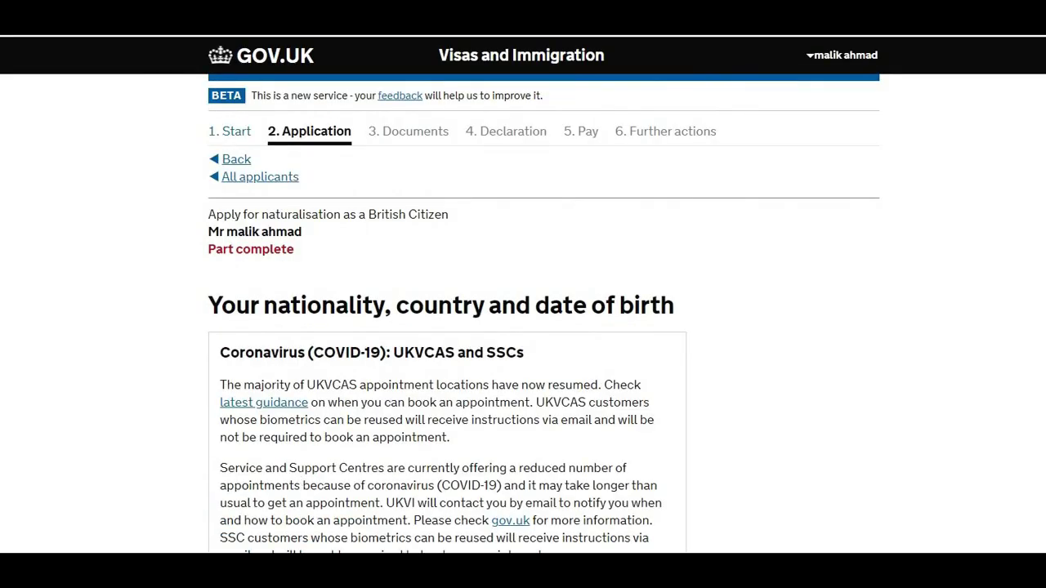
- Set country of nationality and country of birth to Pakistan, place of birth to lodhran, enter the date of birth, and save
scroll(523, 294, down, 1)
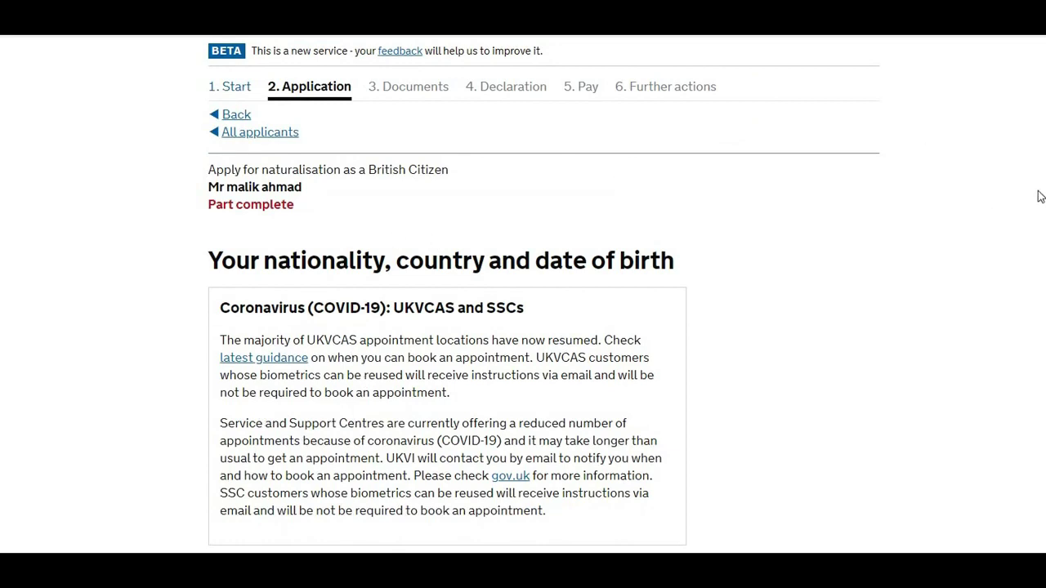
scroll(448, 294, down, 4)
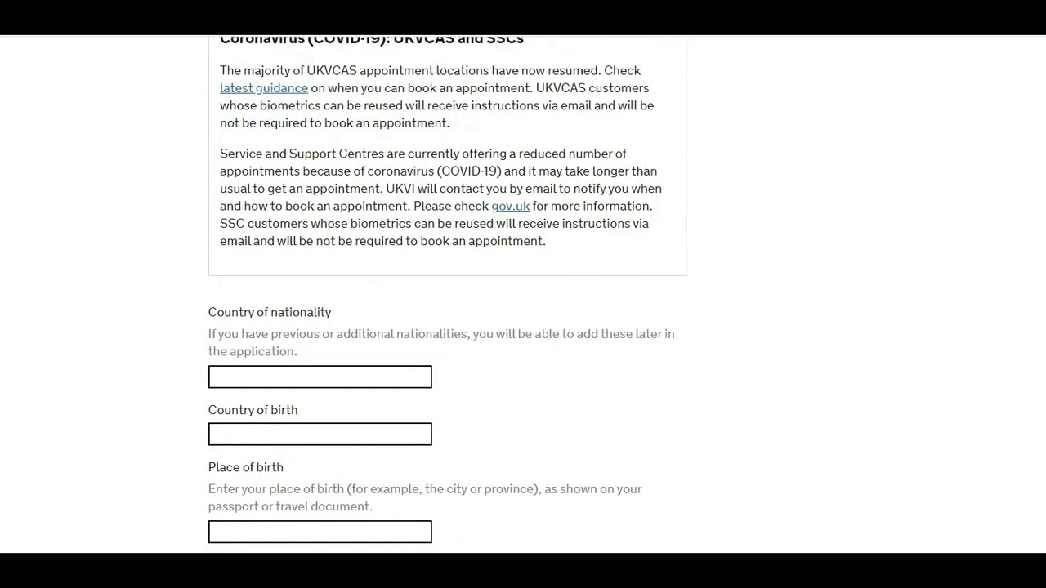
scroll(448, 294, down, 2)
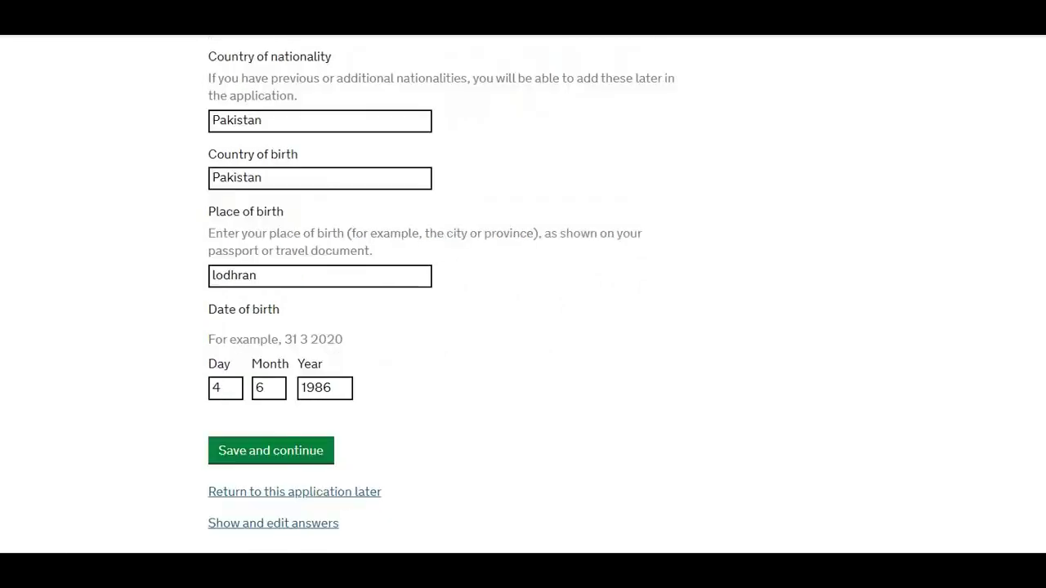
click(246, 455)
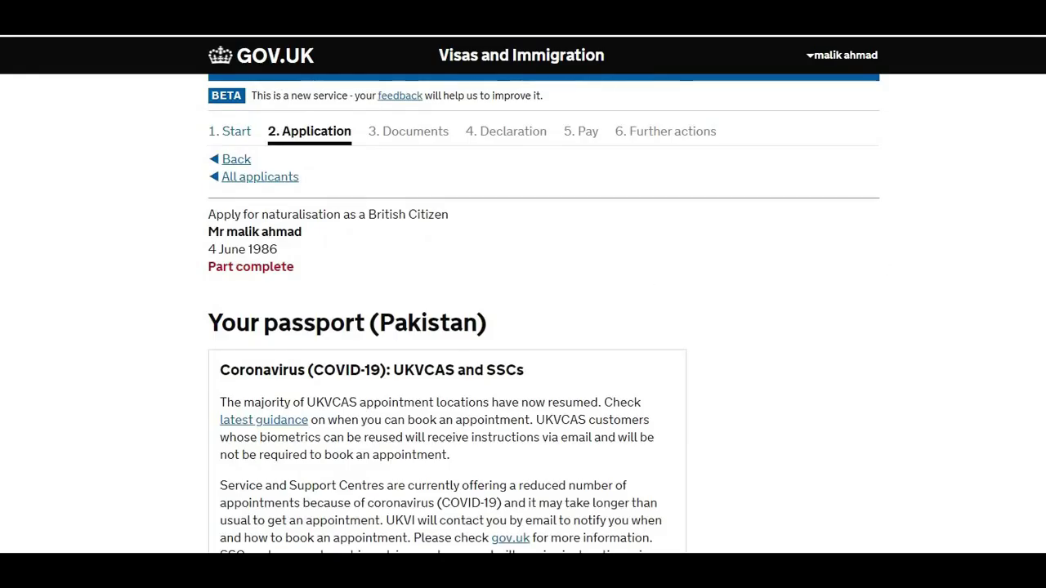
- Try answering Yes to having a valid passport and examine the passport number, issuing authority and date fields
scroll(544, 295, down, 3)
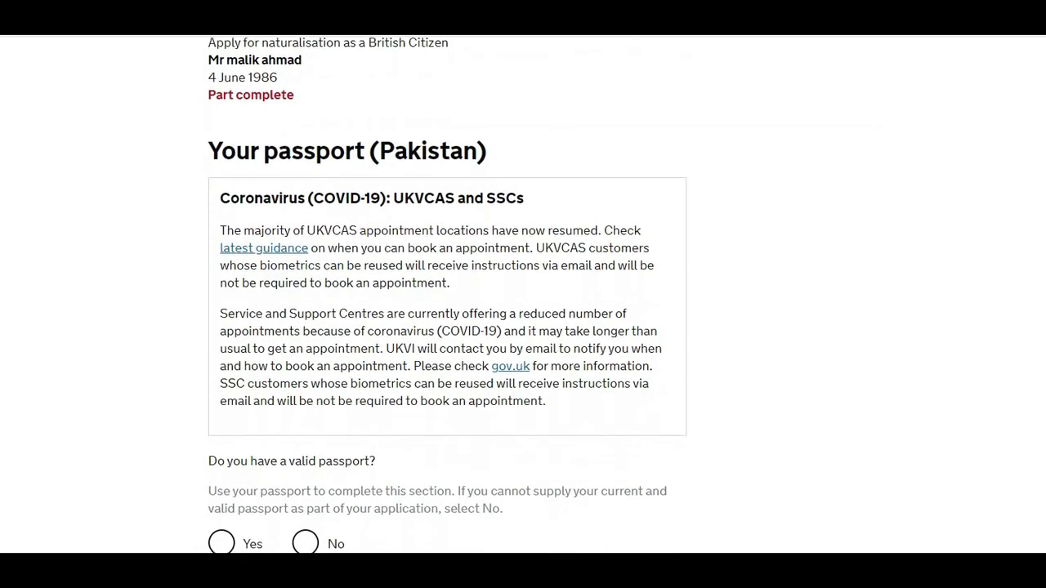
scroll(544, 294, down, 1)
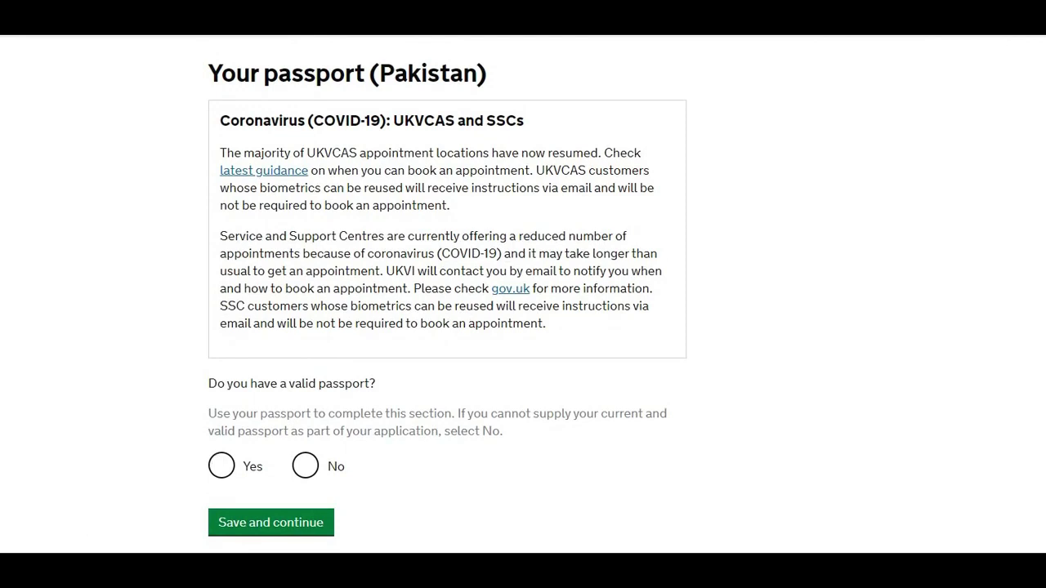
click(220, 465)
scroll(523, 294, down, 1)
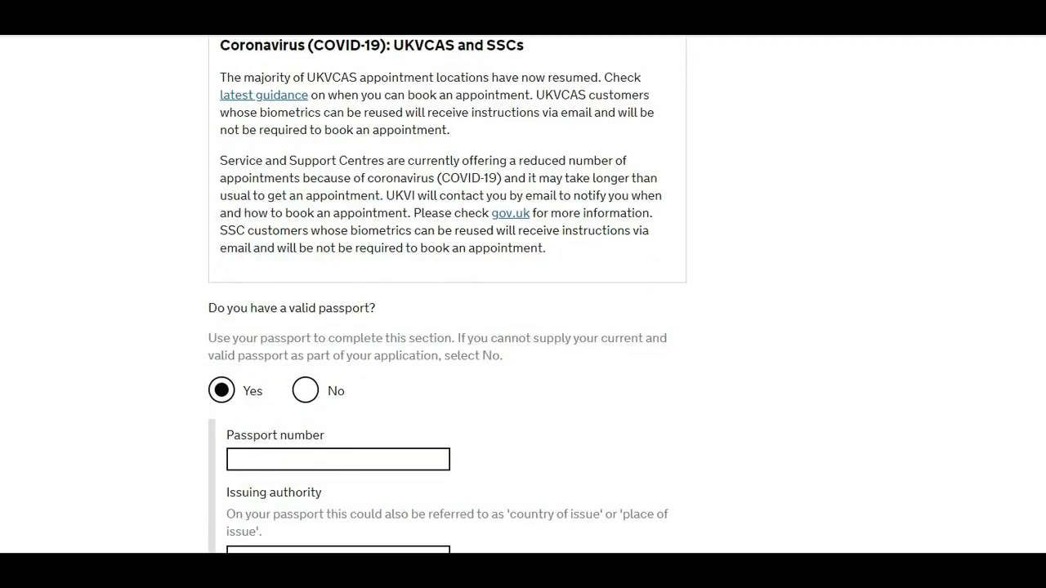
scroll(445, 294, down, 4)
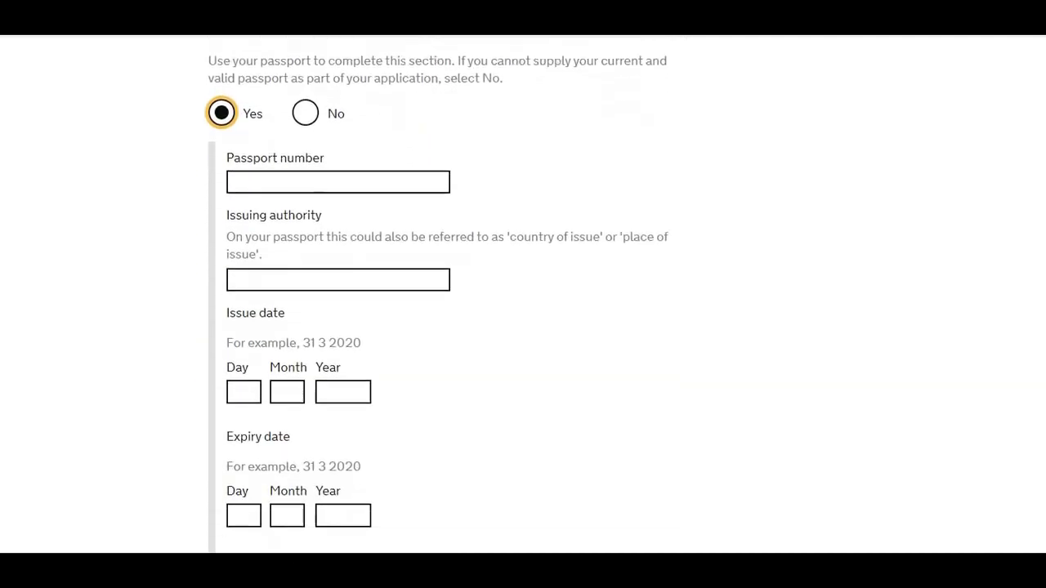
scroll(446, 294, down, 2)
scroll(446, 294, up, 2)
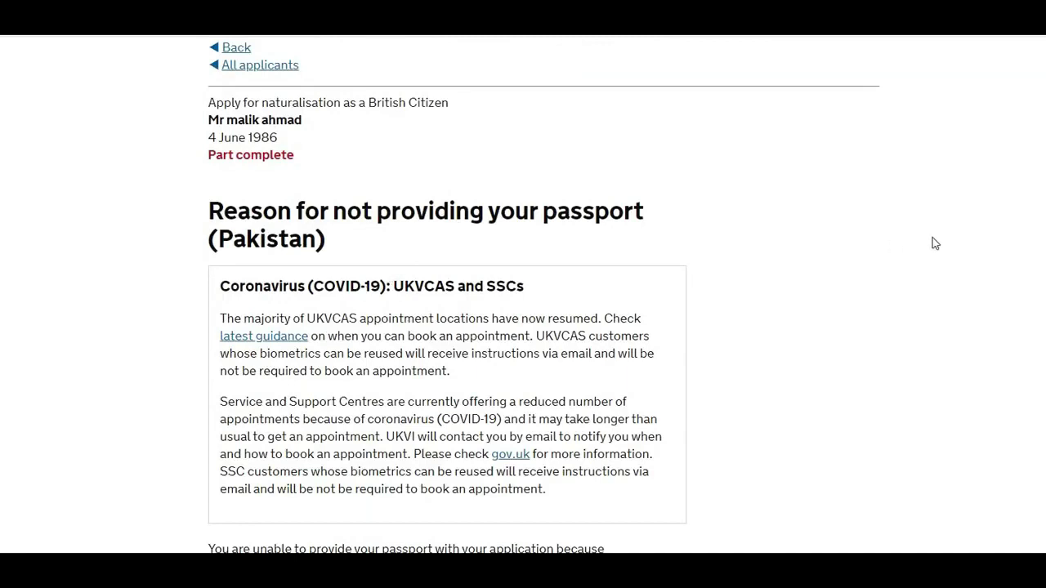
- Review the reasons for not providing a passport, and select Yes for giving passport details from a copy to examine its fields
scroll(544, 294, down, 4)
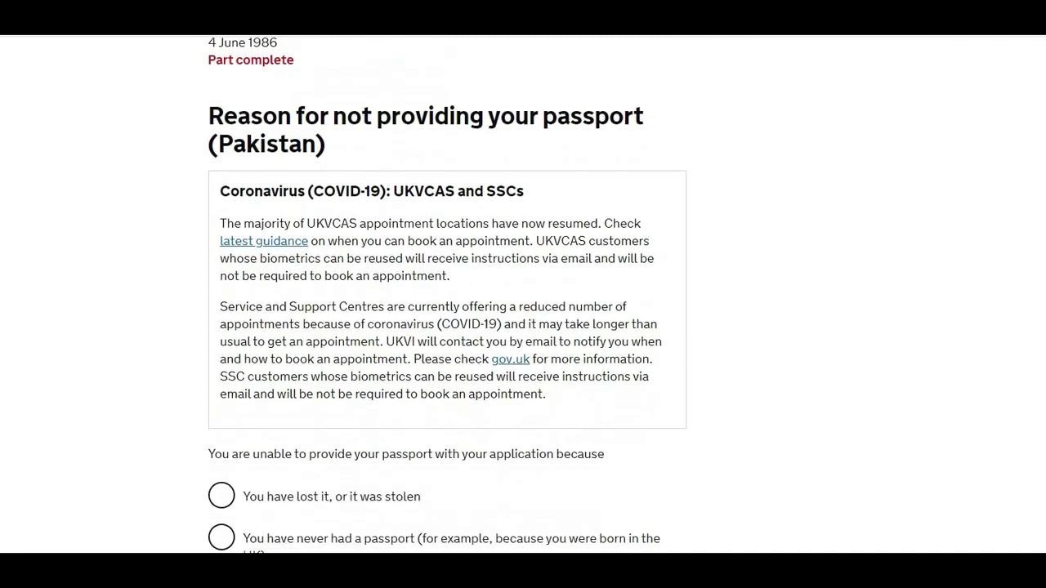
scroll(361, 330, down, 2)
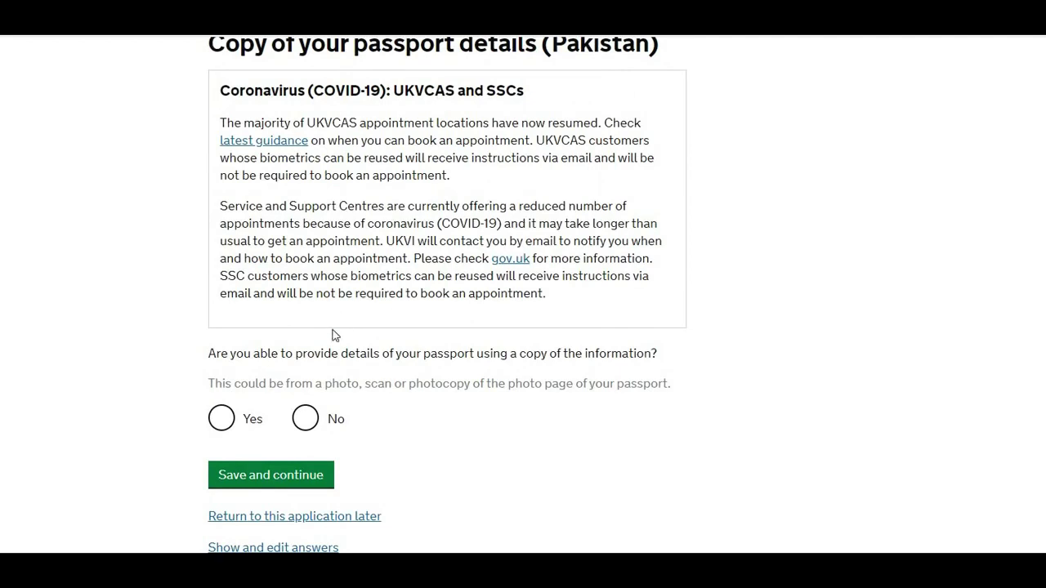
click(221, 419)
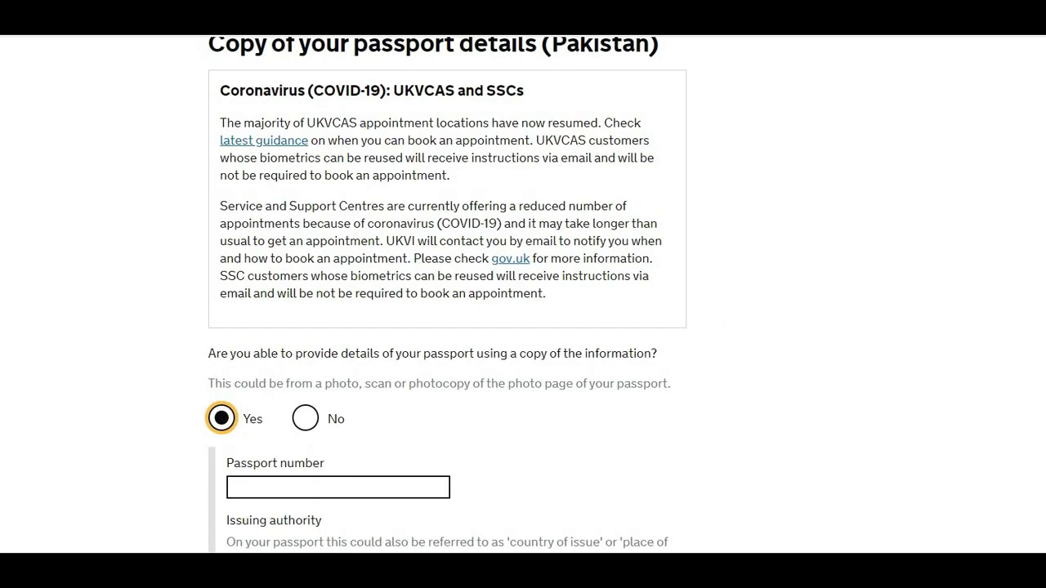
scroll(446, 294, down, 3)
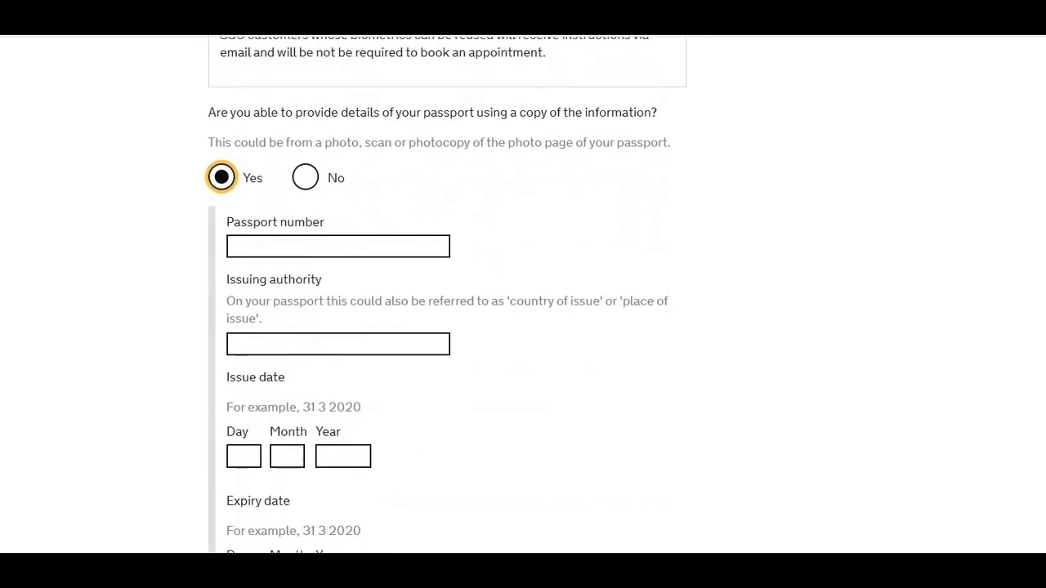
scroll(523, 294, up, 6)
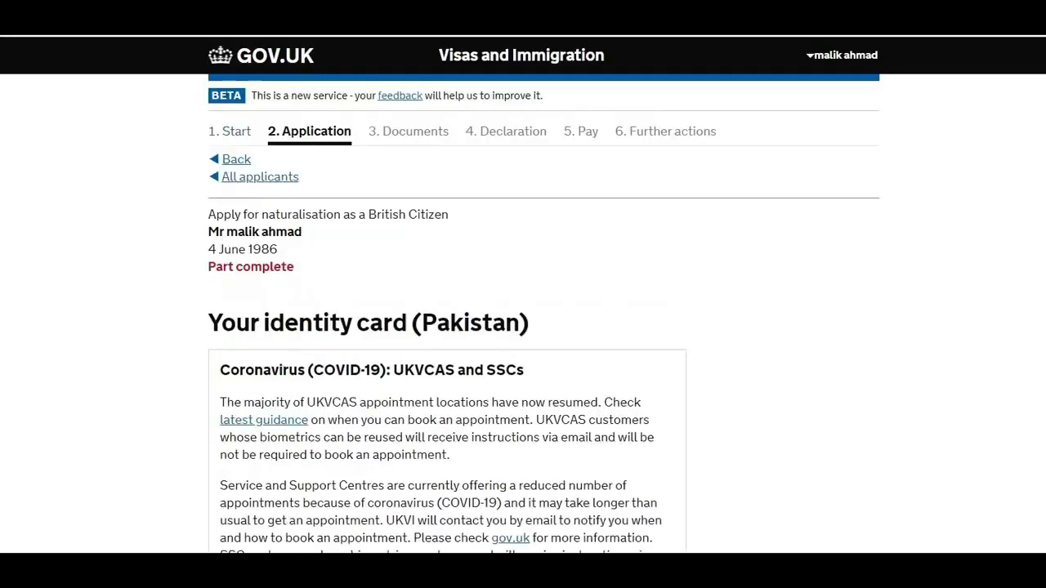
- Answer No to having a valid national identity card, save, and select Yes for a most recent expired identity card
scroll(522, 294, down, 3)
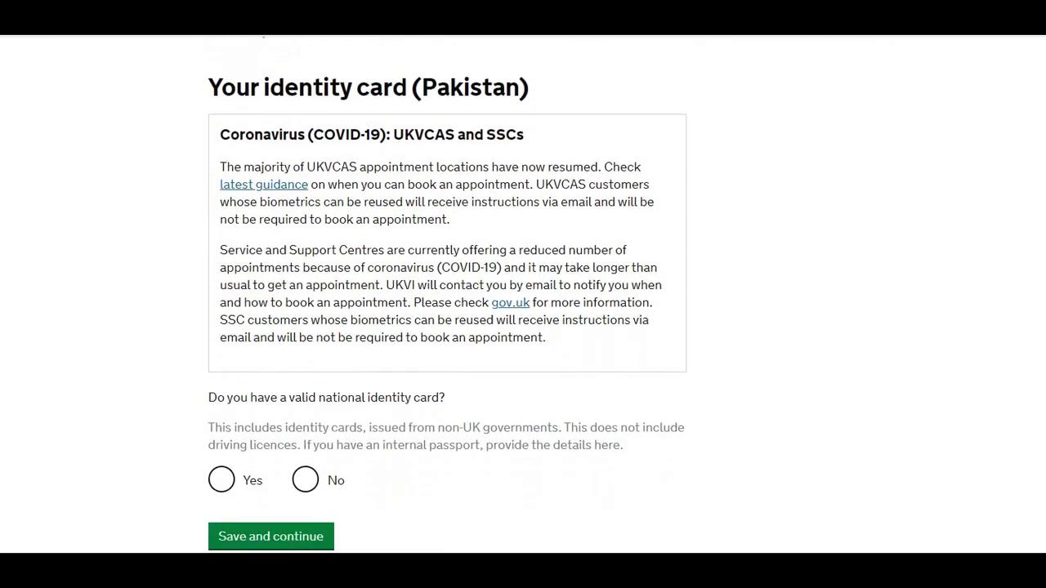
scroll(523, 294, down, 1)
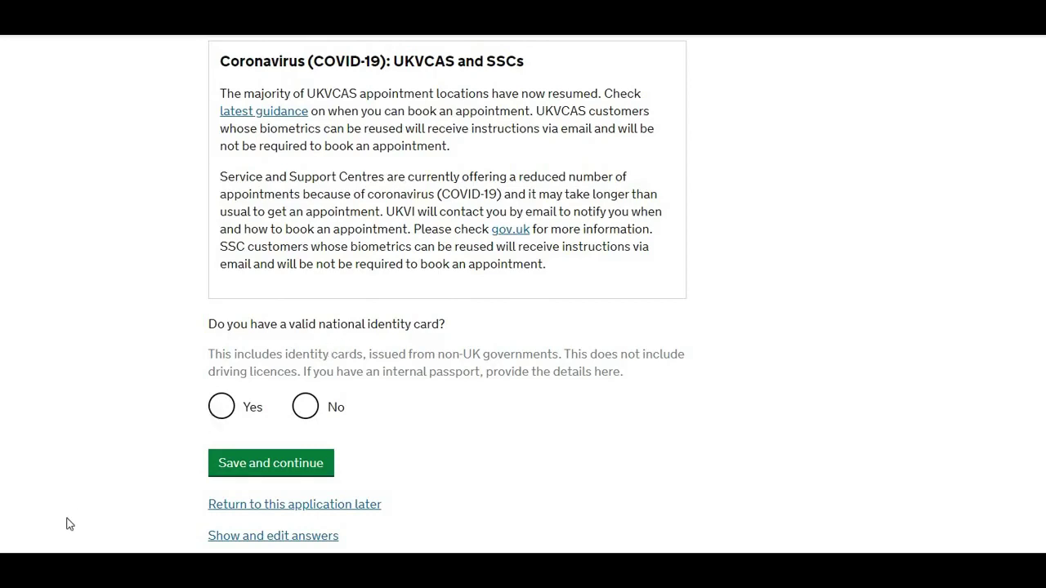
click(221, 406)
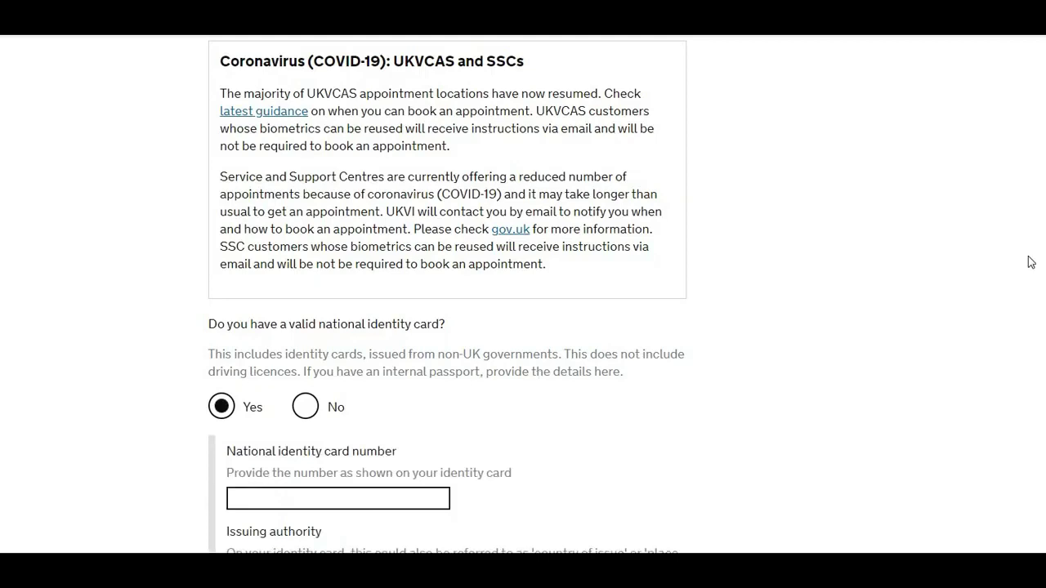
scroll(714, 301, down, 3)
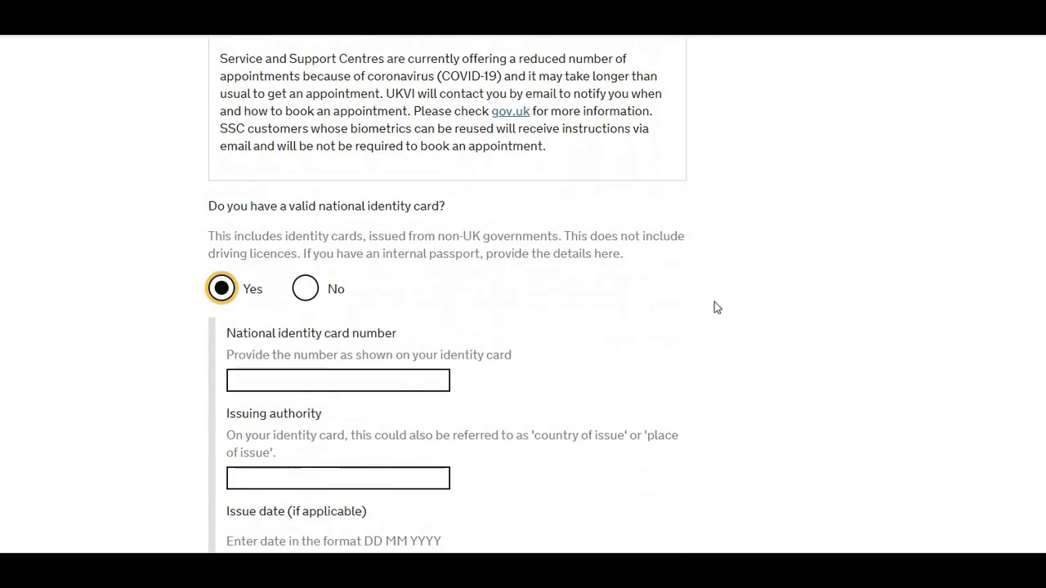
click(305, 291)
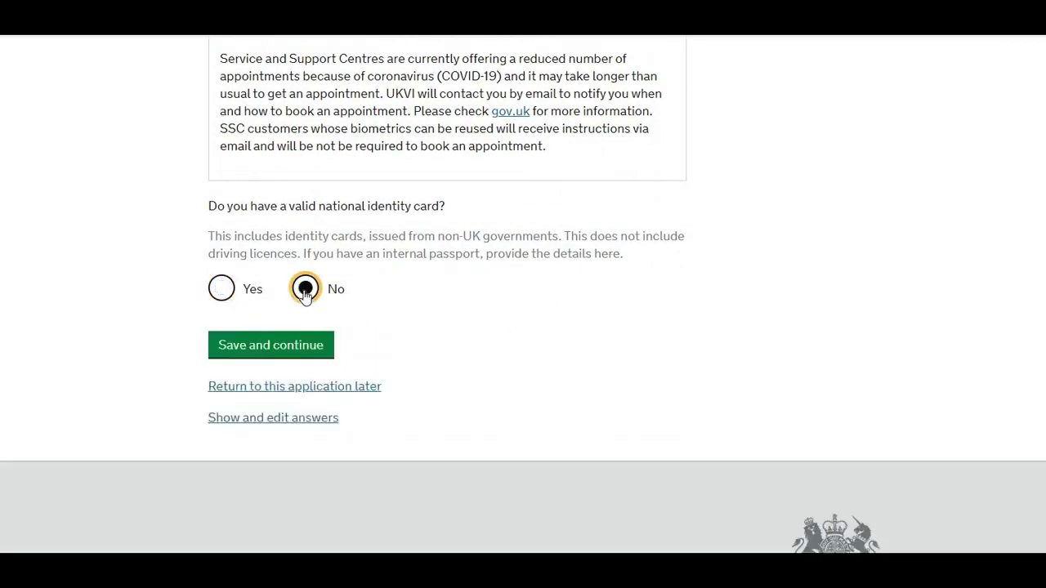
key(Return)
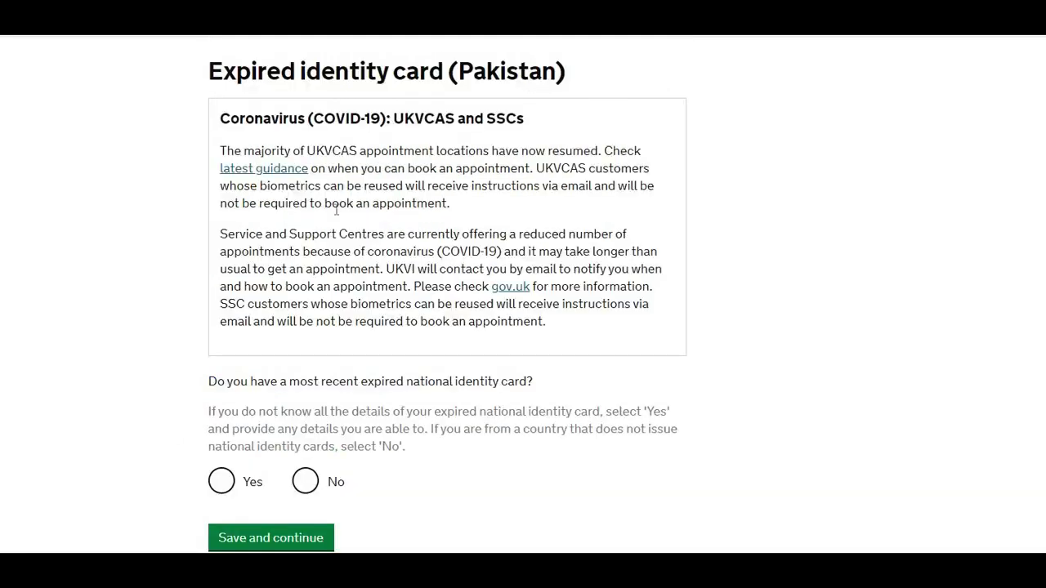
click(221, 481)
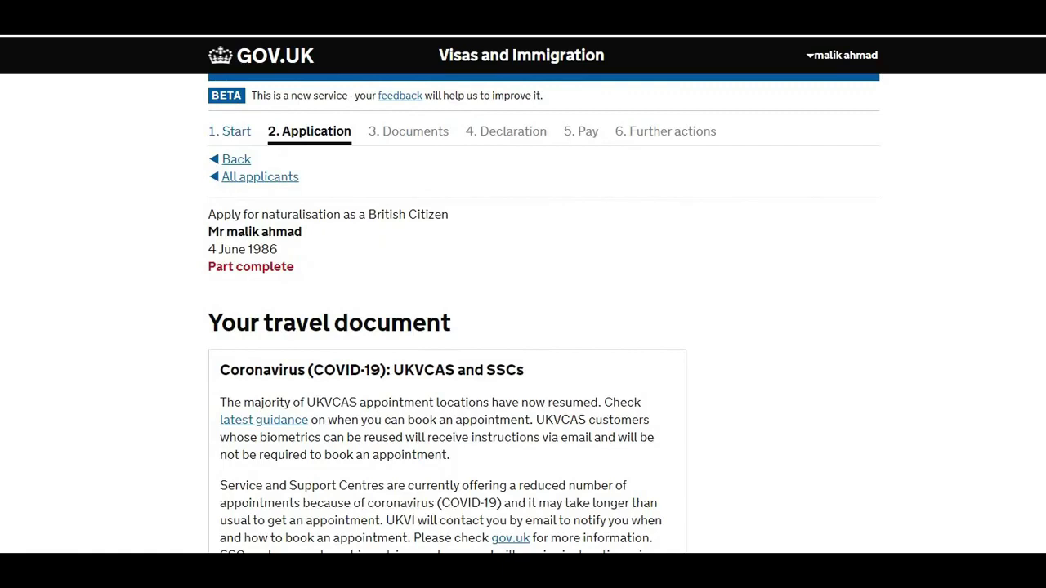
- Answer No to having a travel document, save, and review the request to explain the missing identification
scroll(523, 298, down, 1)
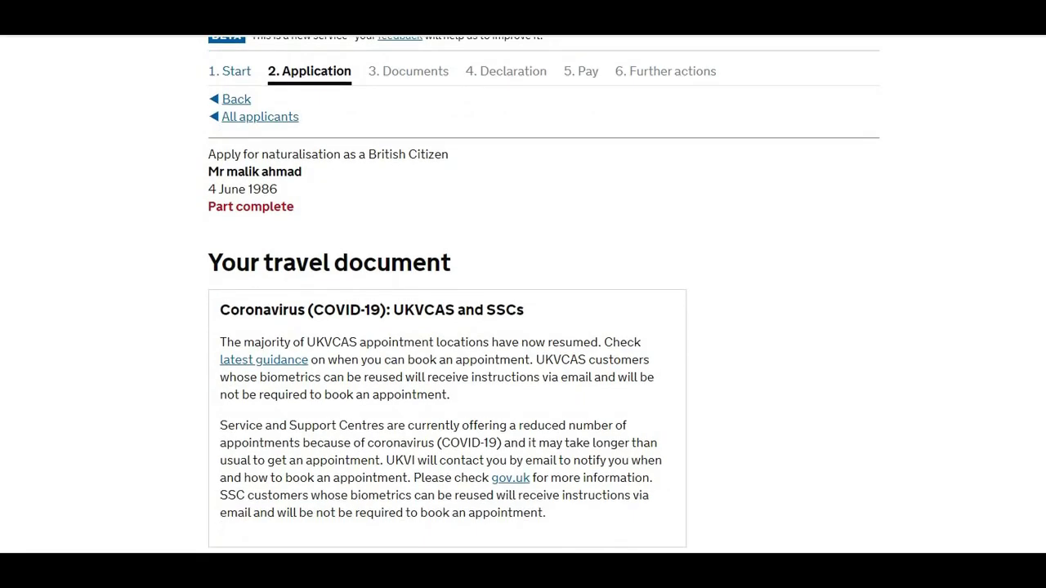
scroll(523, 298, down, 2)
scroll(523, 297, down, 2)
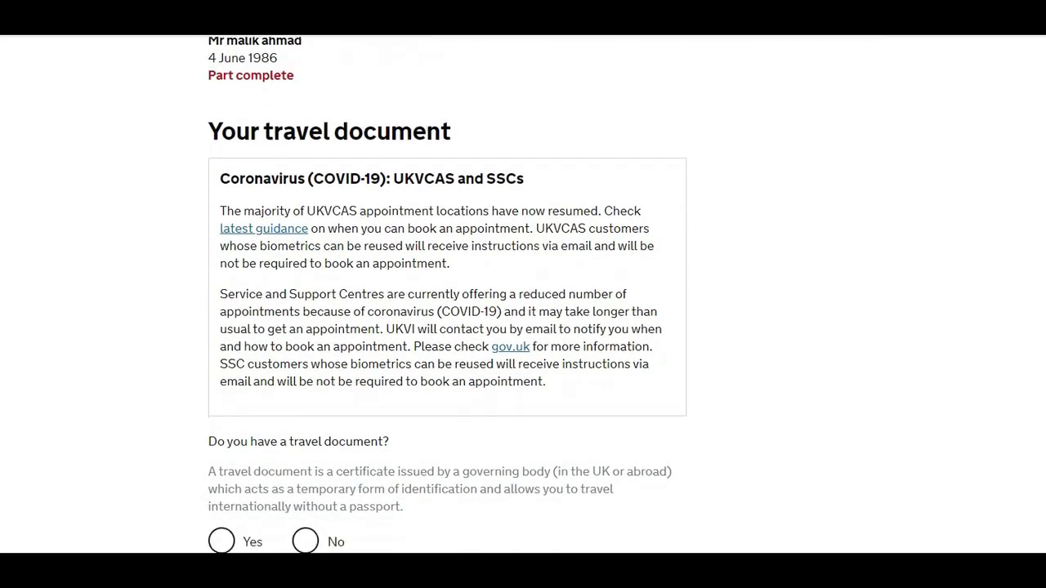
scroll(523, 297, down, 1)
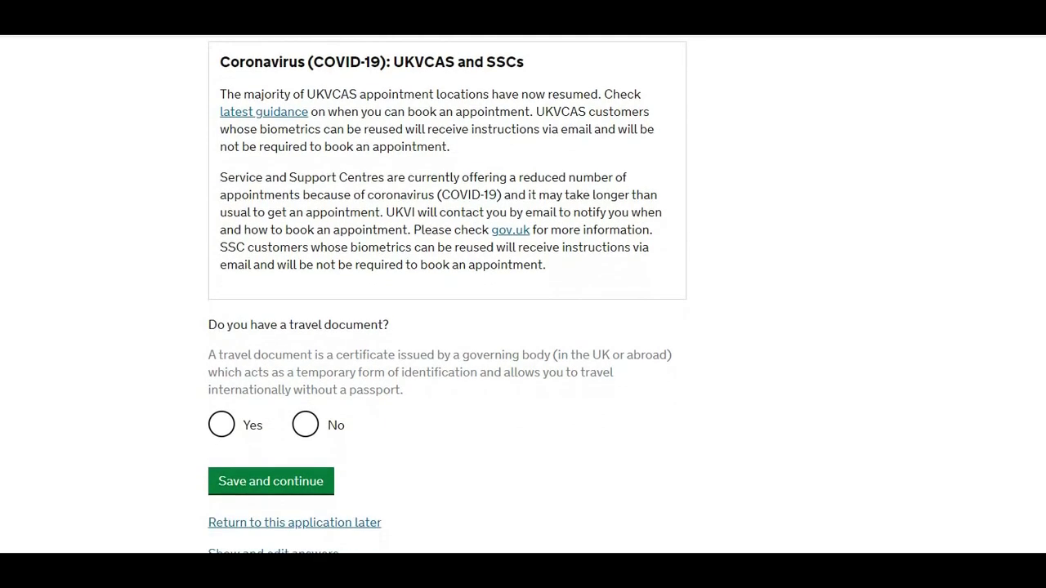
click(233, 430)
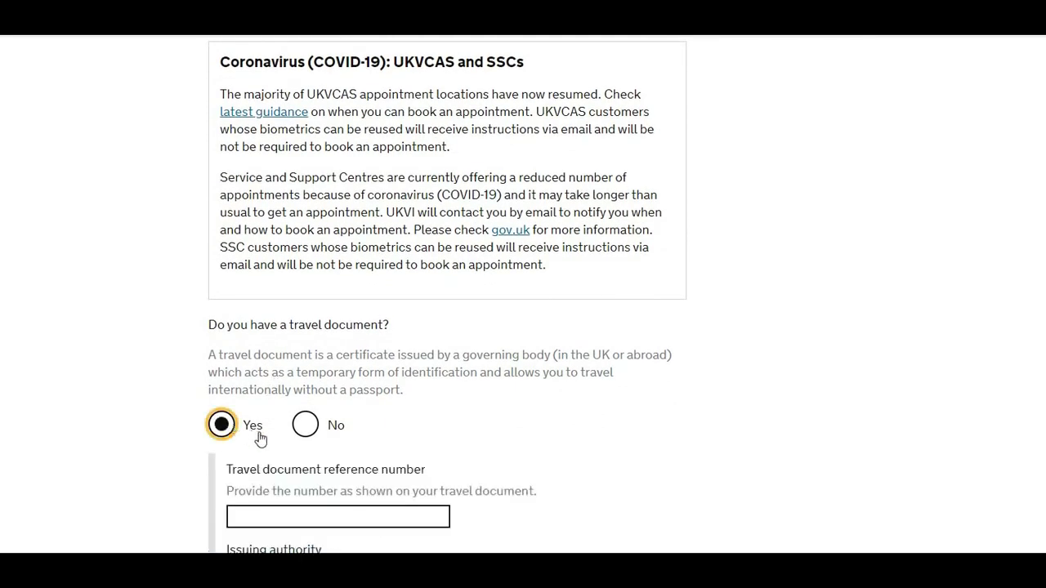
click(304, 425)
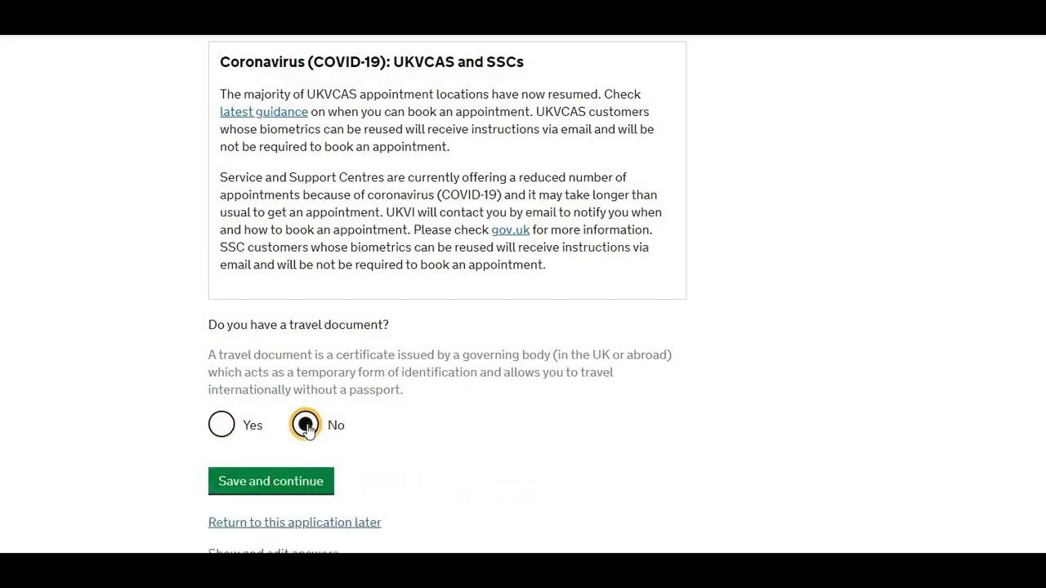
click(285, 482)
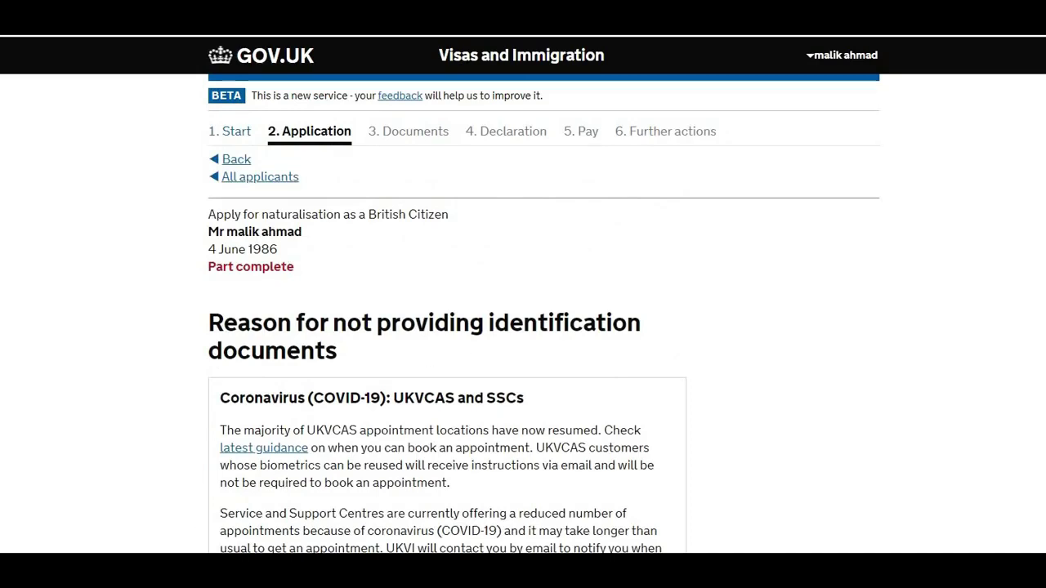
scroll(523, 294, down, 5)
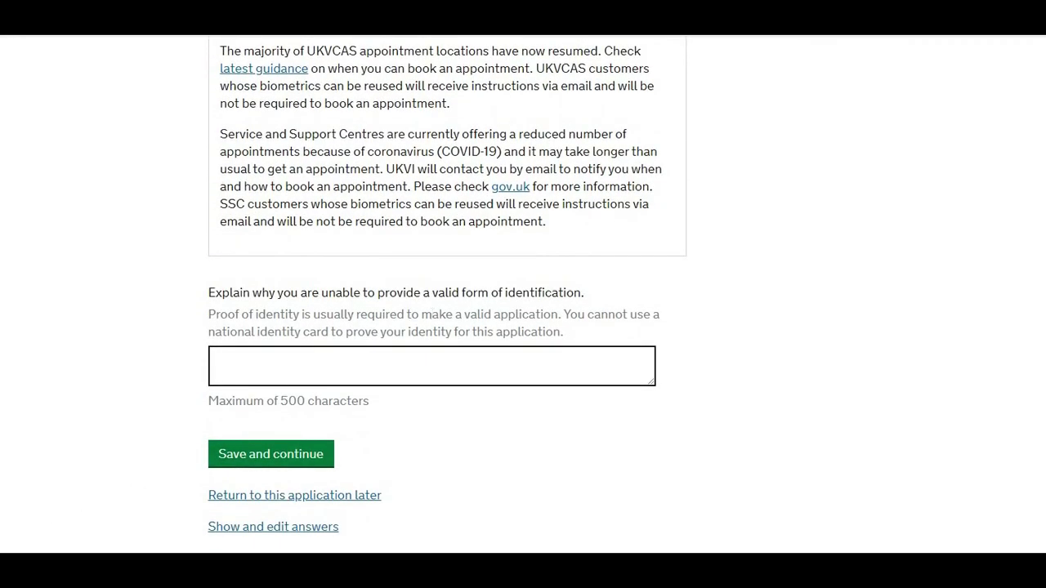
scroll(523, 295, up, 5)
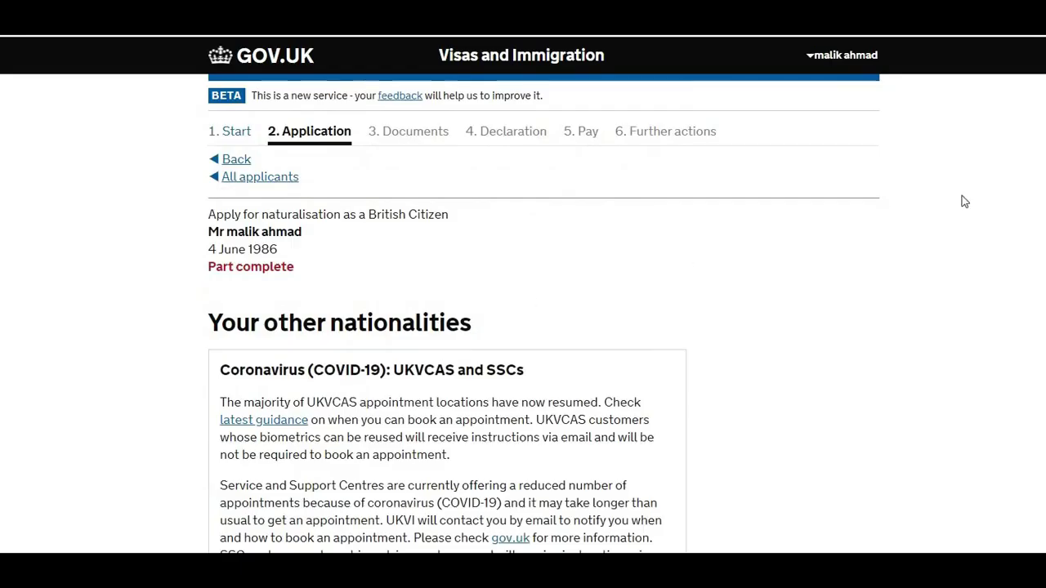
- Answer No to currently or ever holding any other nationality or citizenship, and save the answer
scroll(523, 294, down, 2)
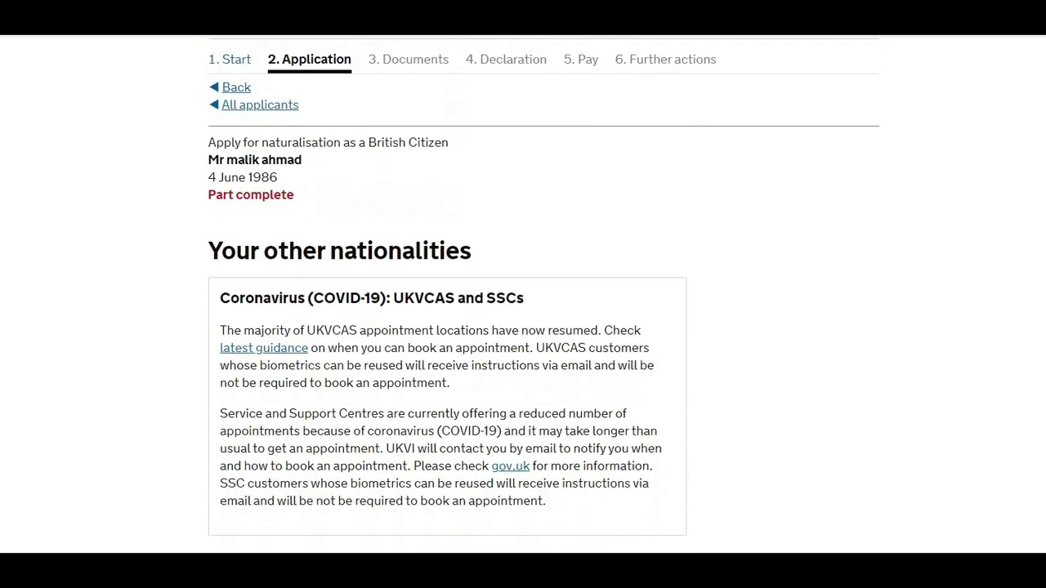
scroll(523, 294, down, 1)
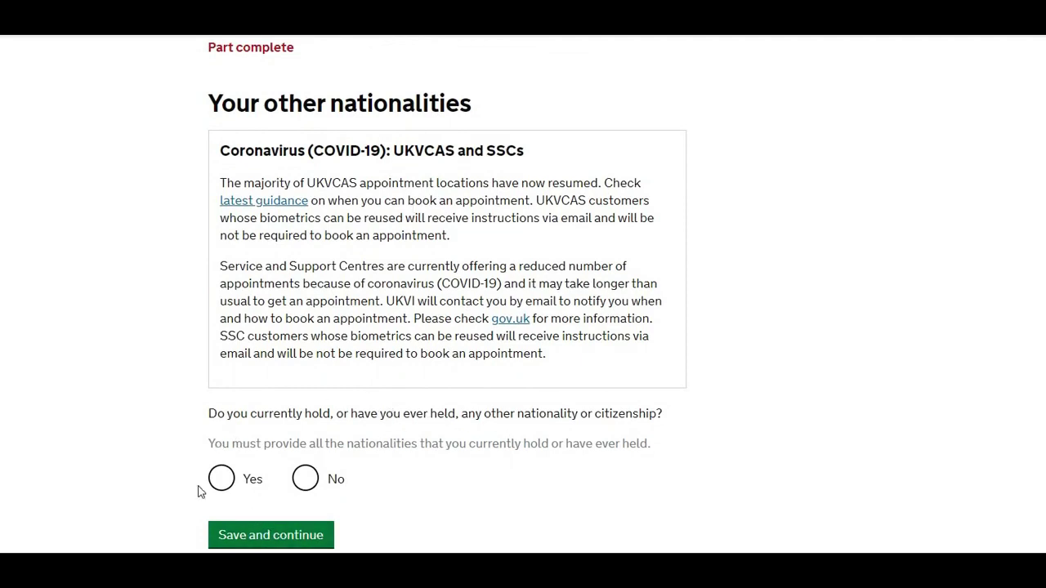
click(307, 478)
click(304, 535)
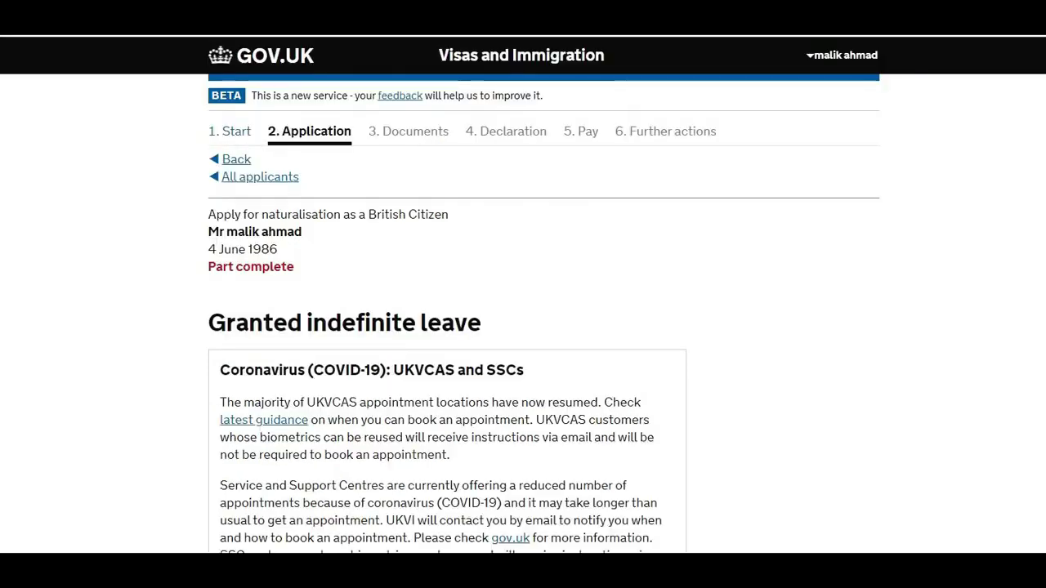
- Try No for having been granted indefinite leave to enter or remain in the UK, and set the answer back to Yes
scroll(523, 327, down, 5)
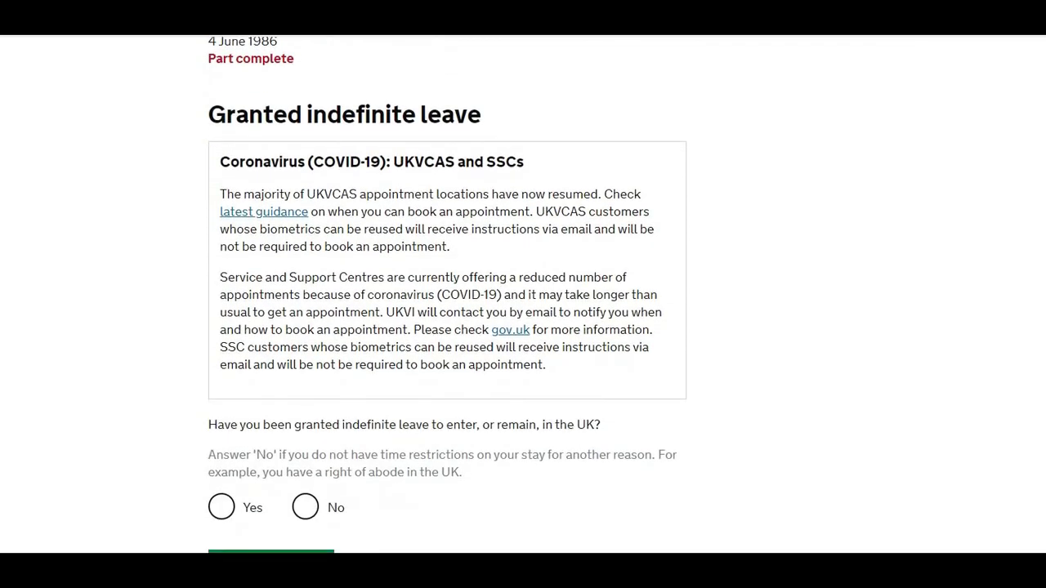
scroll(523, 327, down, 1)
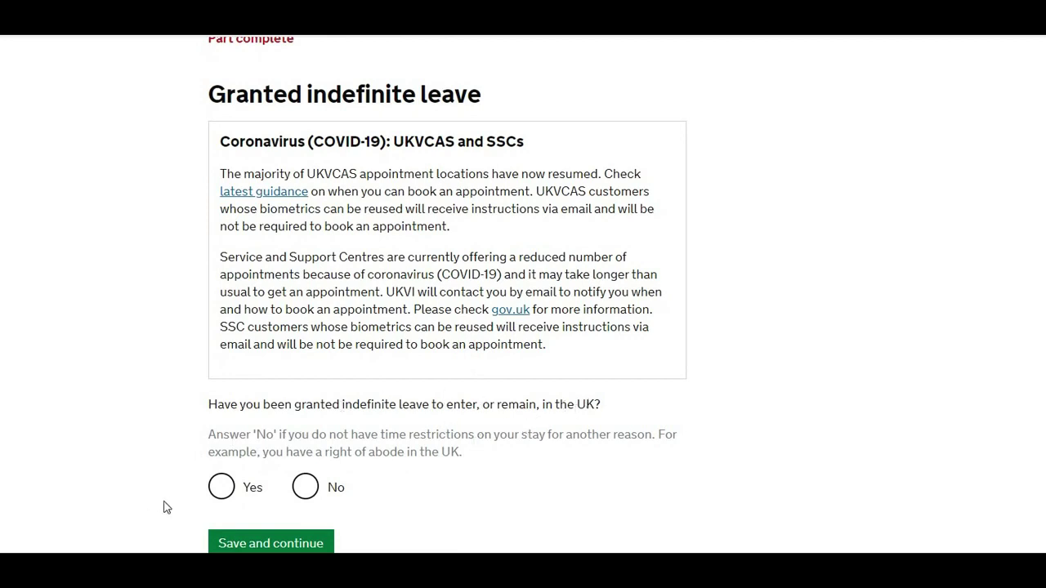
click(221, 486)
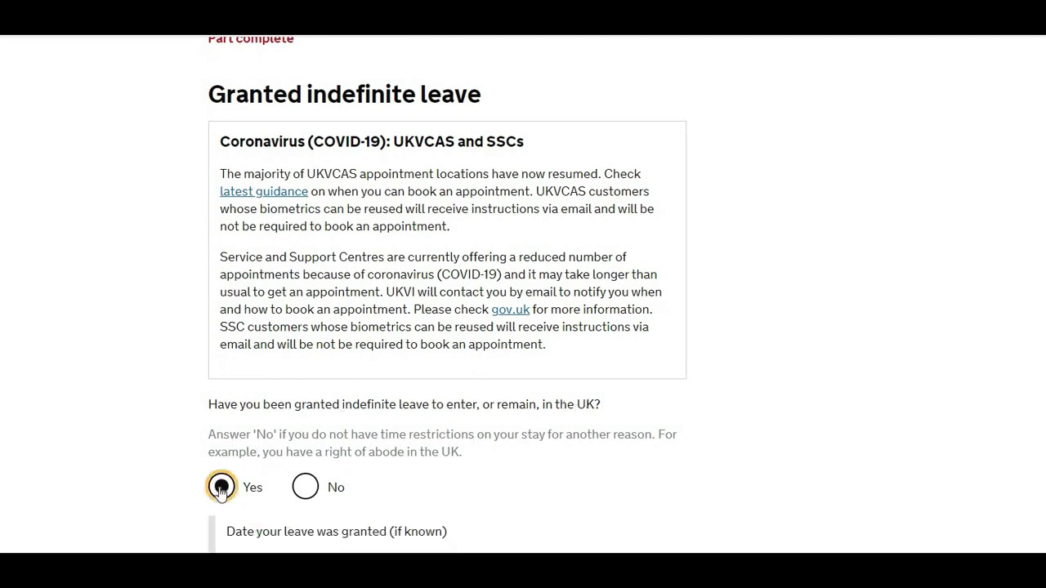
scroll(364, 331, down, 3)
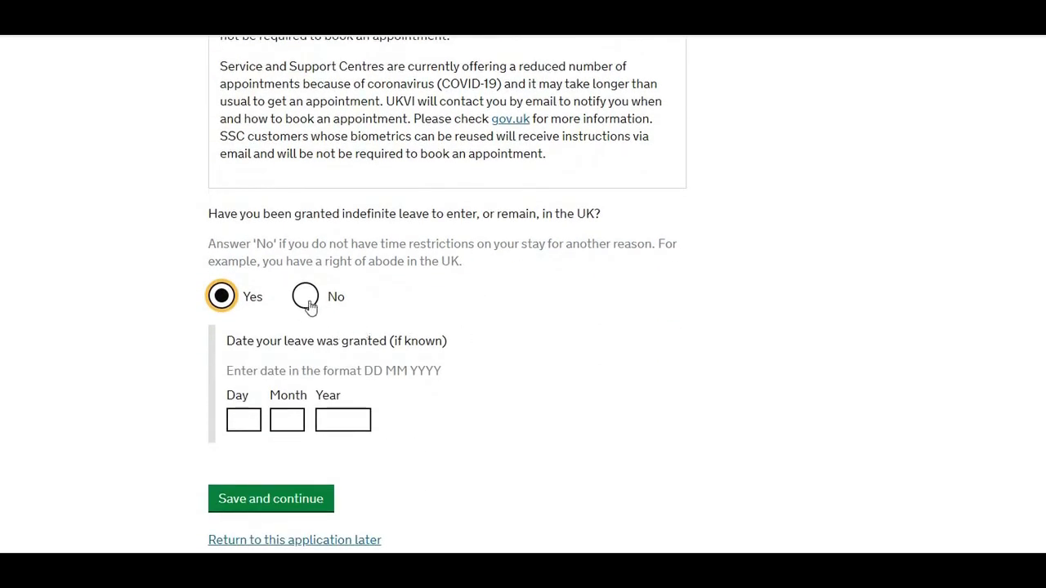
click(308, 301)
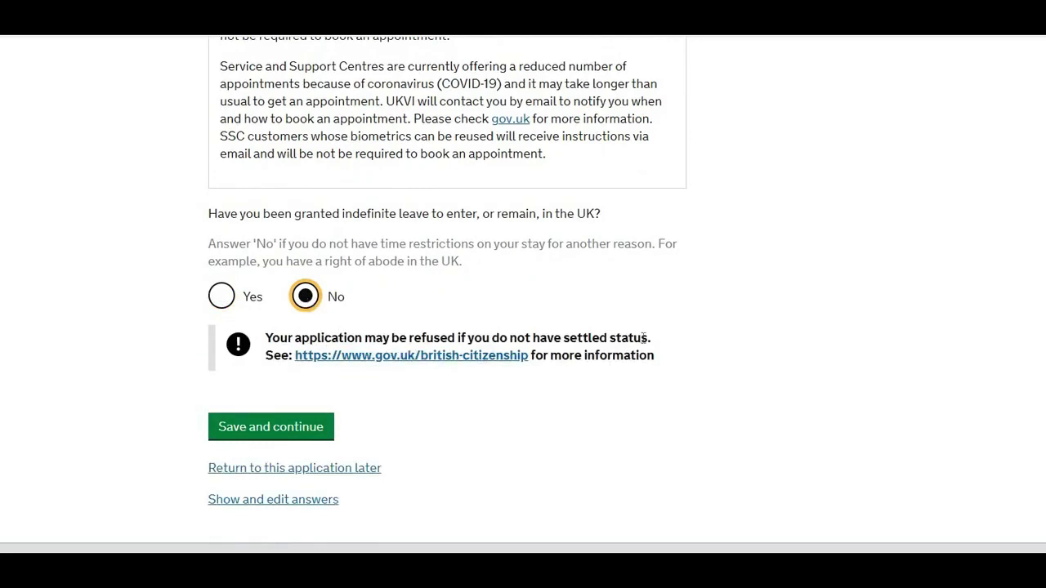
click(222, 295)
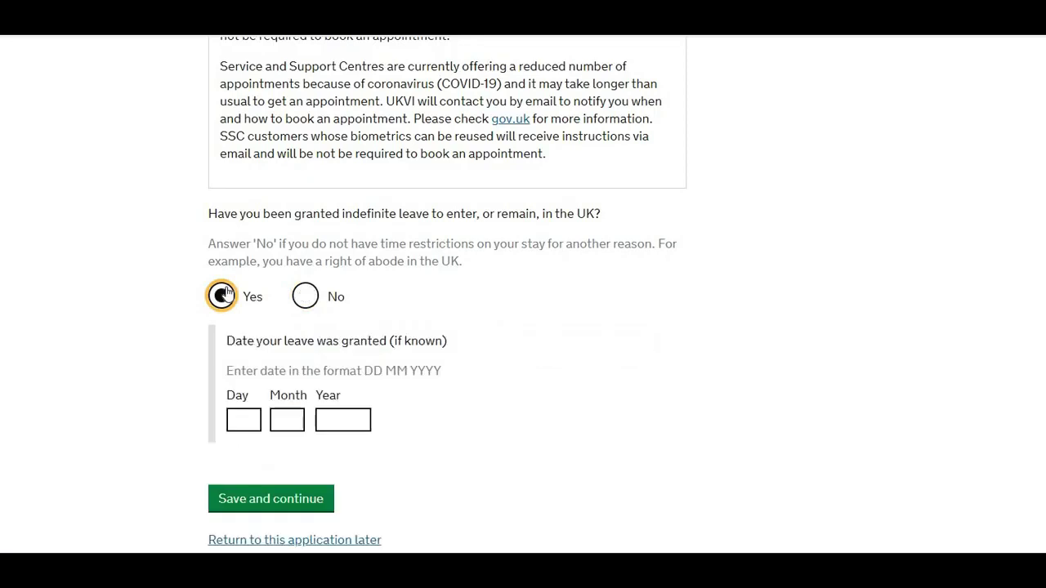
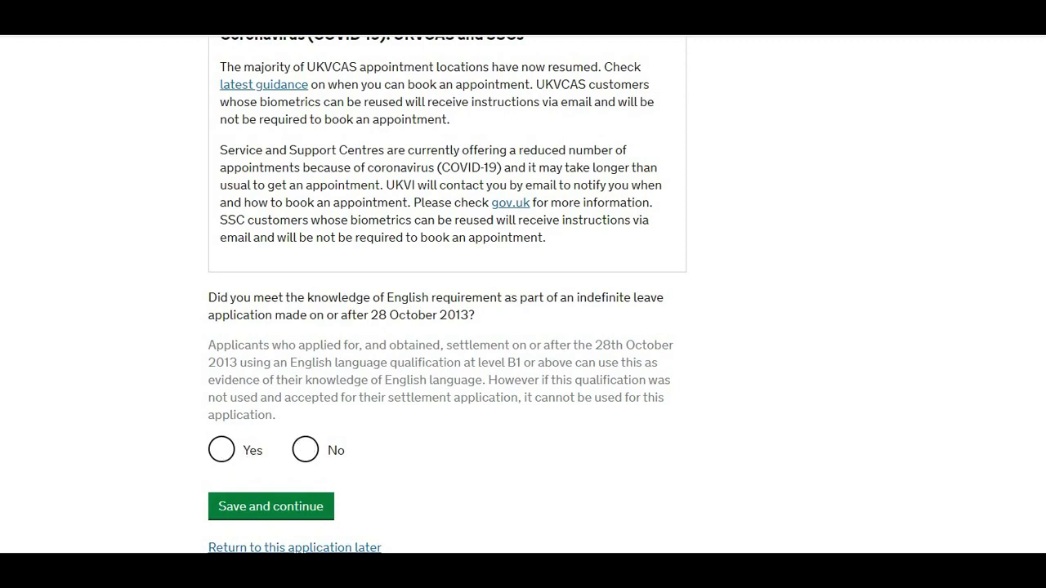
- Answer No to meeting the English requirement through an indefinite leave application and No to having a degree taught in English, saving both answers
click(305, 449)
click(290, 508)
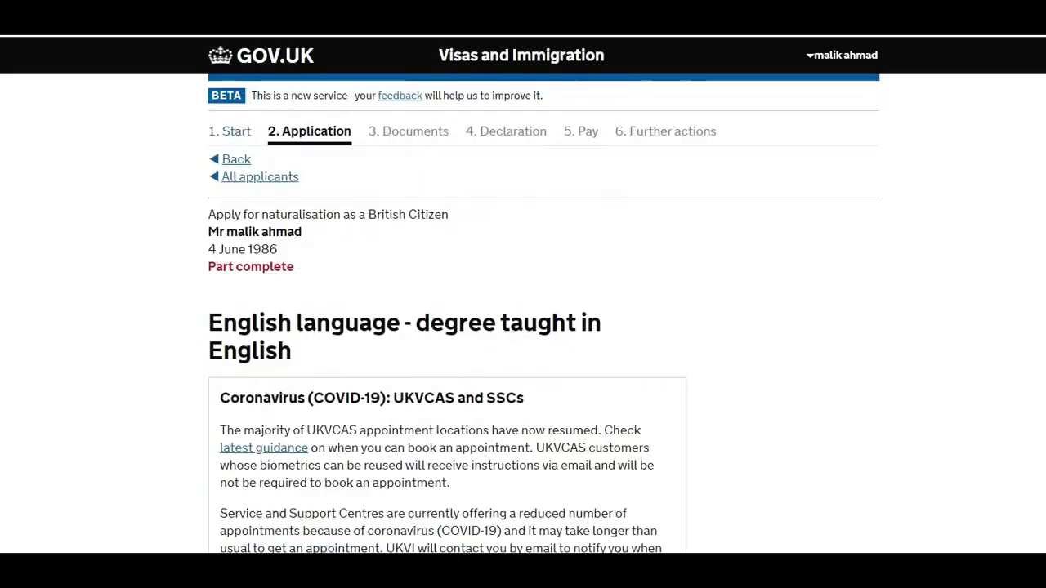
scroll(523, 294, down, 3)
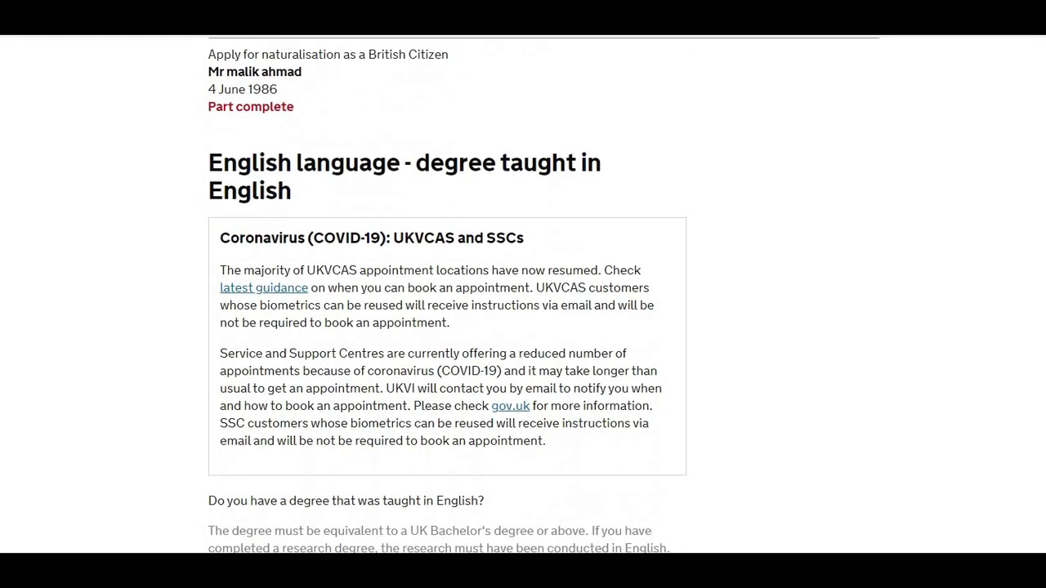
scroll(523, 294, down, 1)
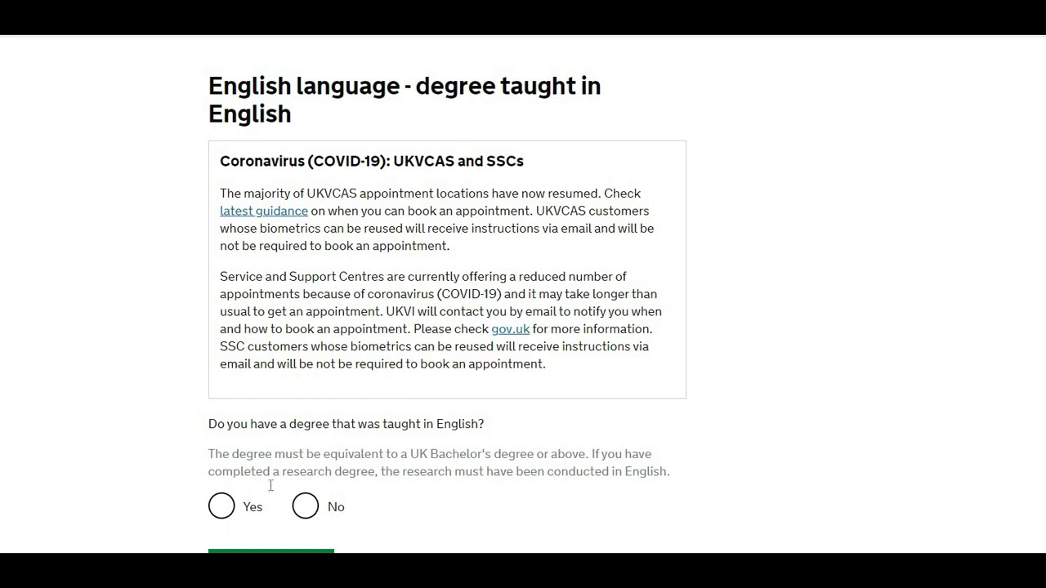
click(315, 507)
scroll(443, 399, down, 3)
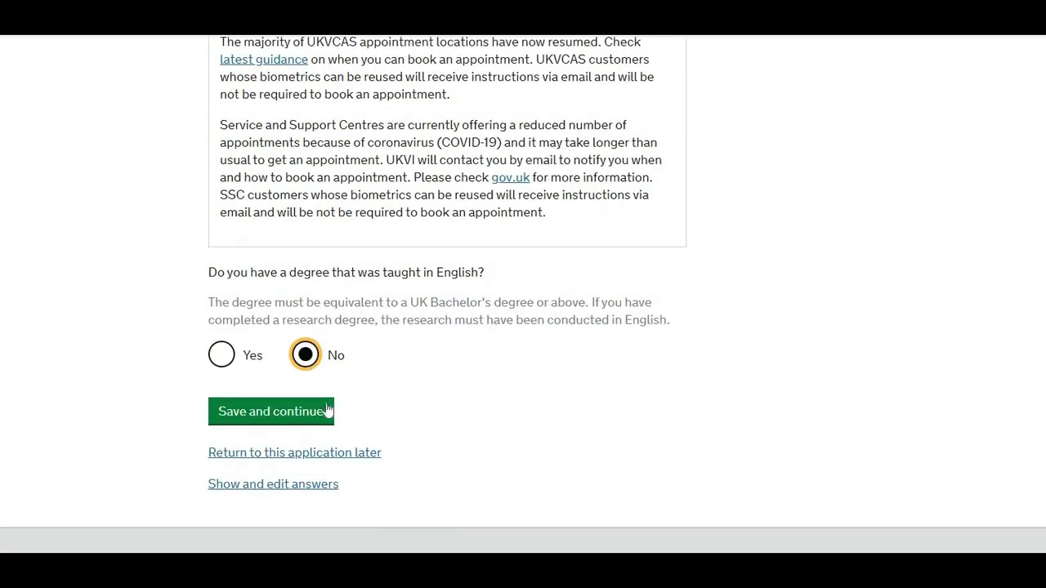
click(321, 412)
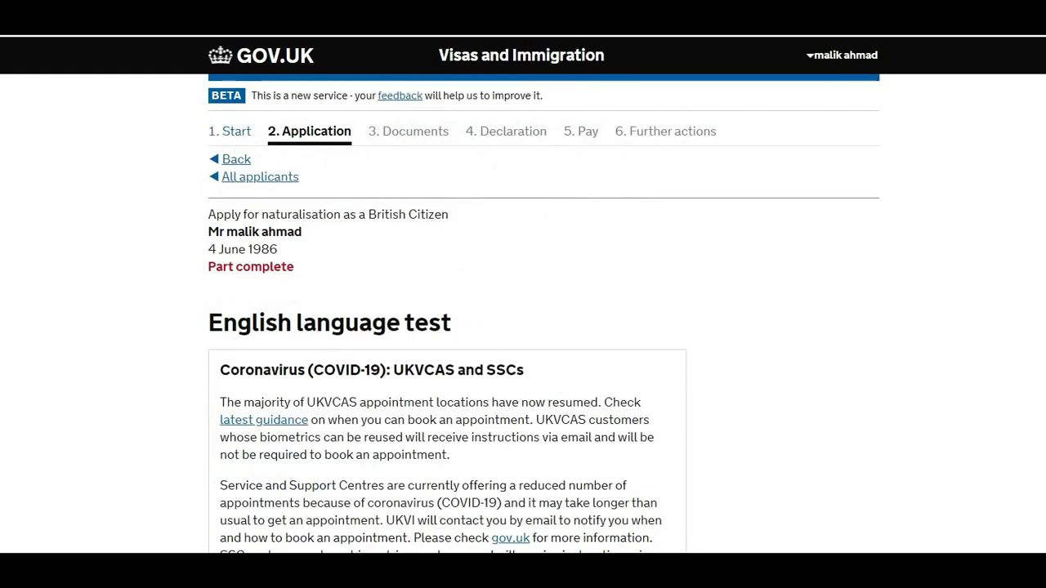
- Answer Yes to passing an approved English language test at CEFR B1 or higher, choose Certificate for the result, and save
scroll(1018, 414, down, 3)
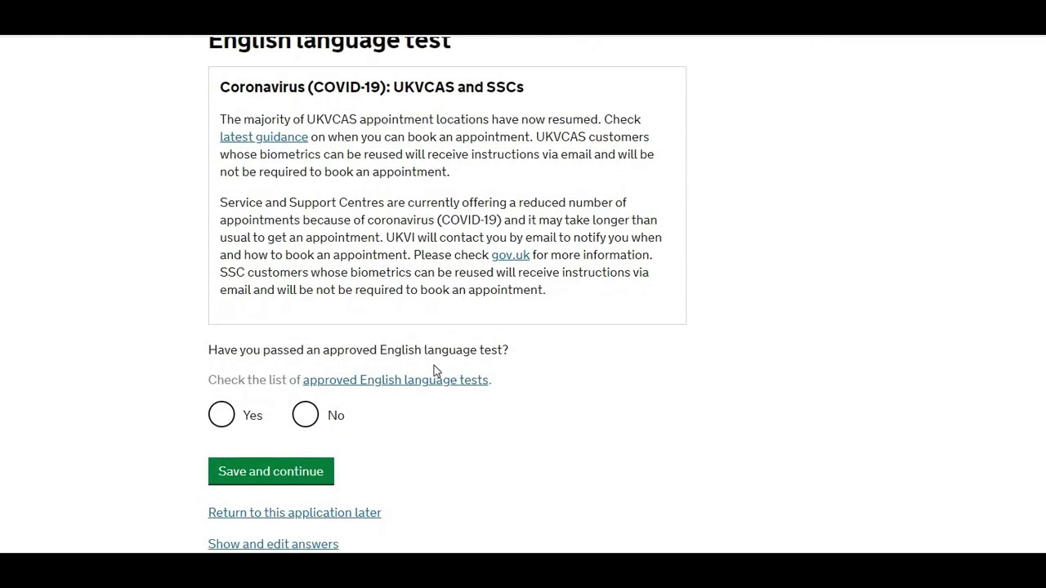
click(221, 417)
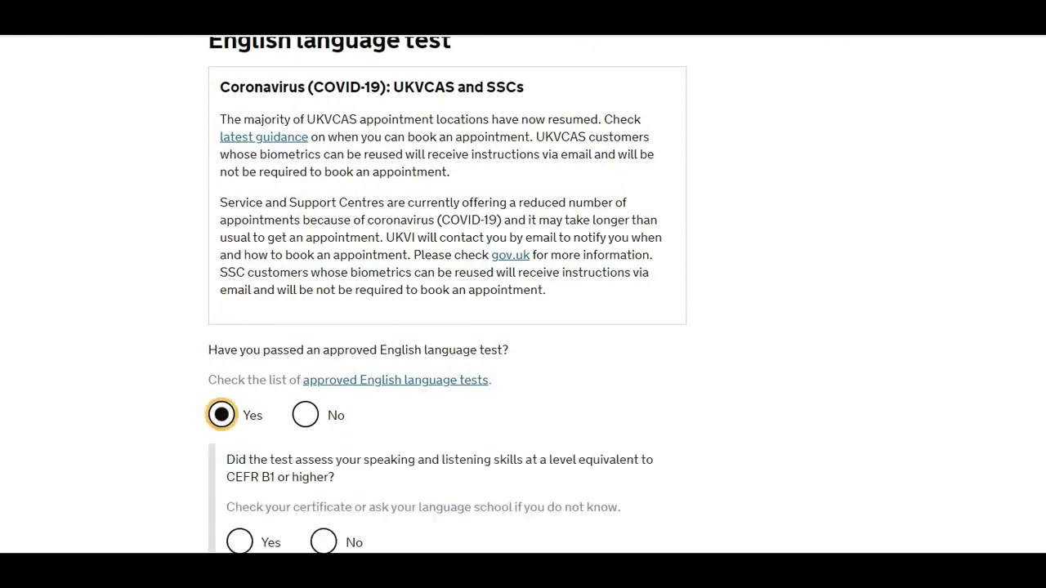
scroll(525, 238, down, 2)
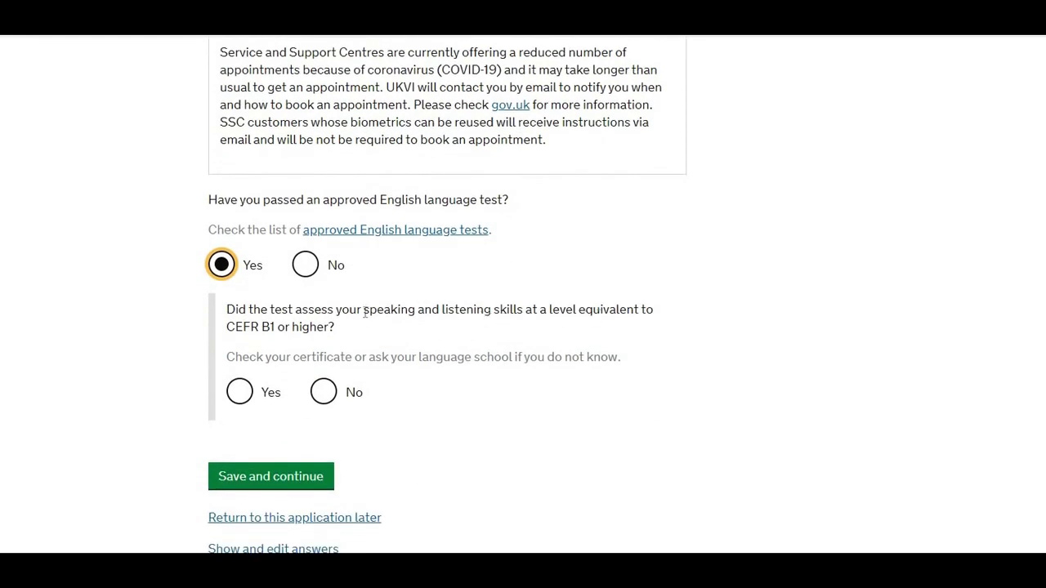
click(249, 391)
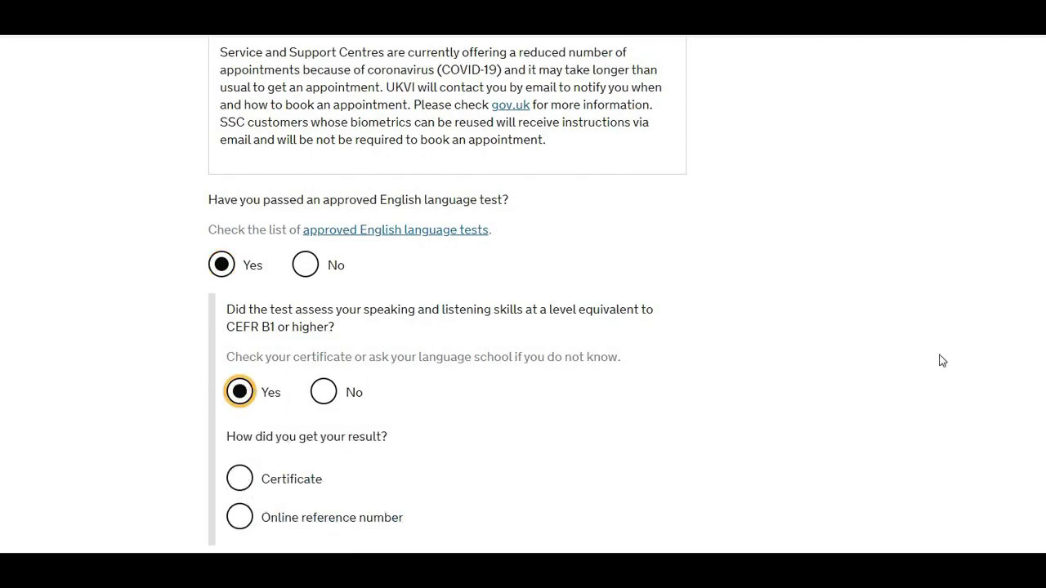
scroll(943, 360, down, 1)
scroll(523, 294, down, 3)
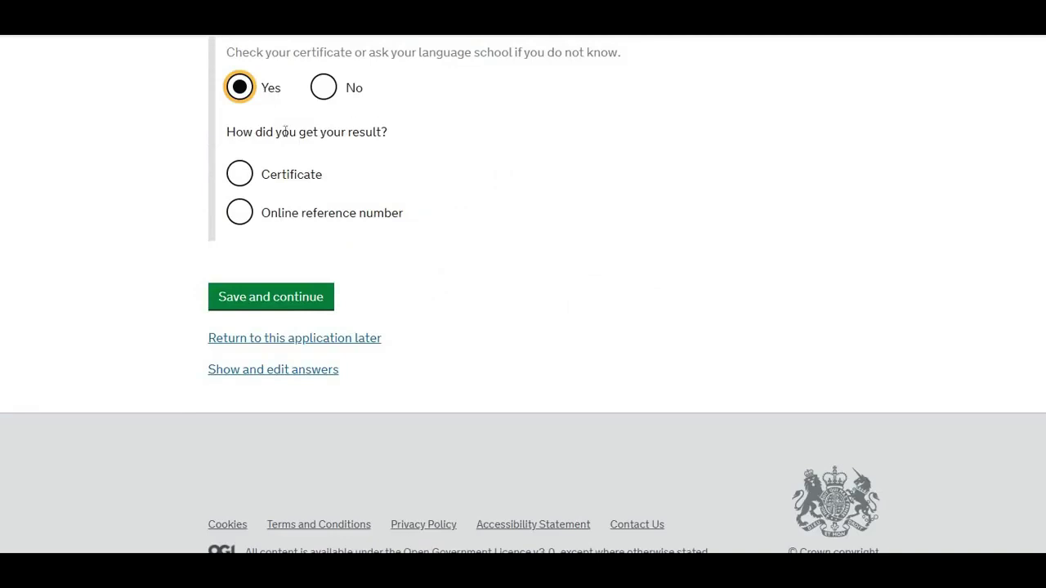
click(244, 172)
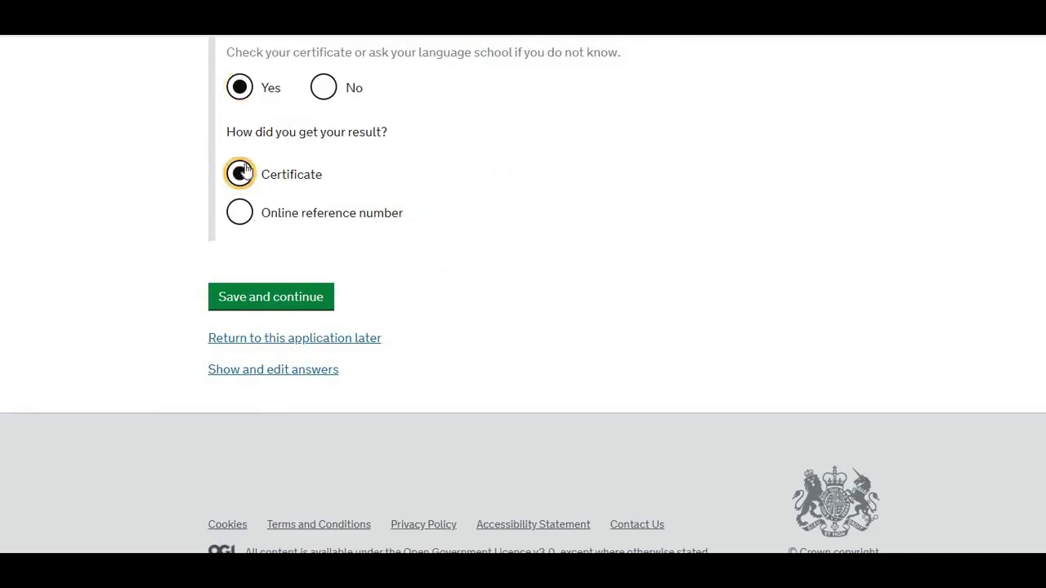
click(273, 296)
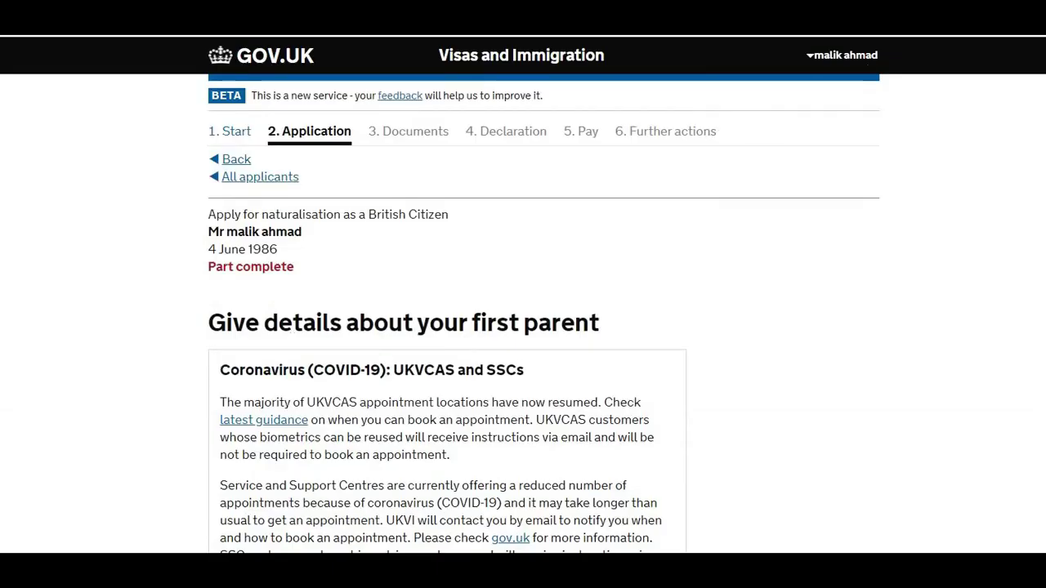
- Set the first parent's relationship to Father and the other parent's relationship to Mother
scroll(448, 327, down, 5)
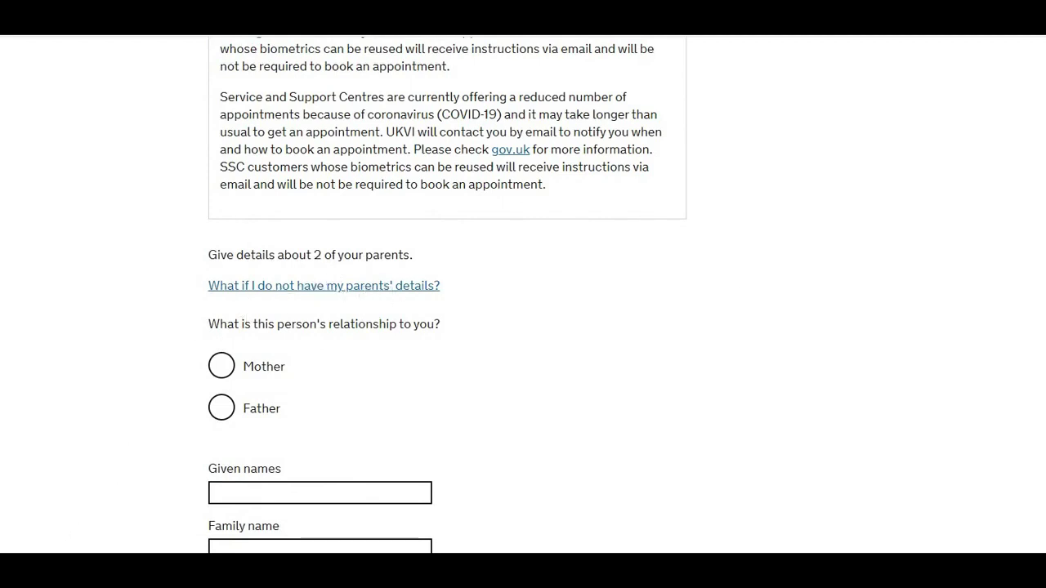
scroll(857, 264, down, 3)
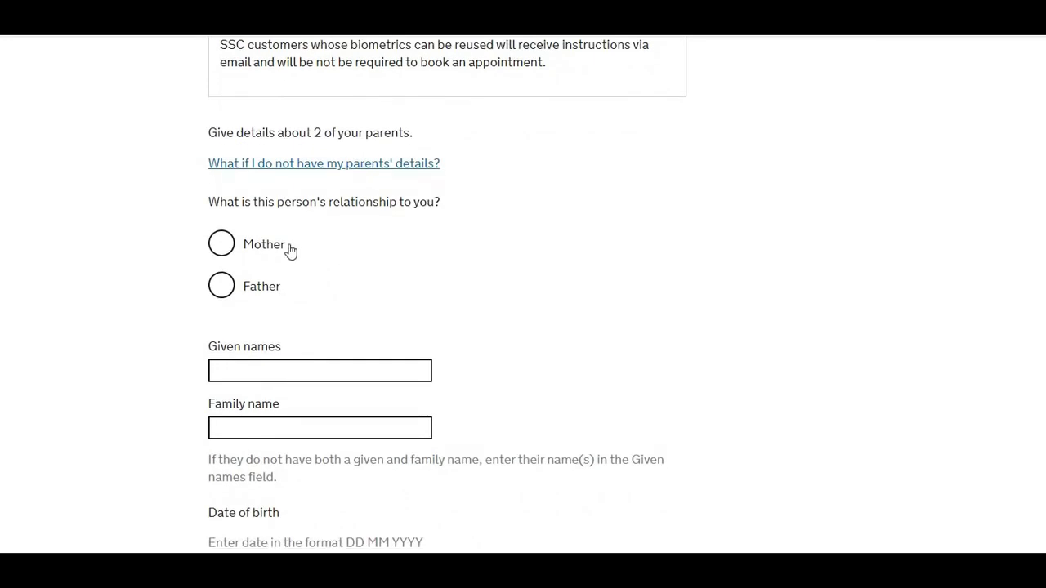
click(222, 286)
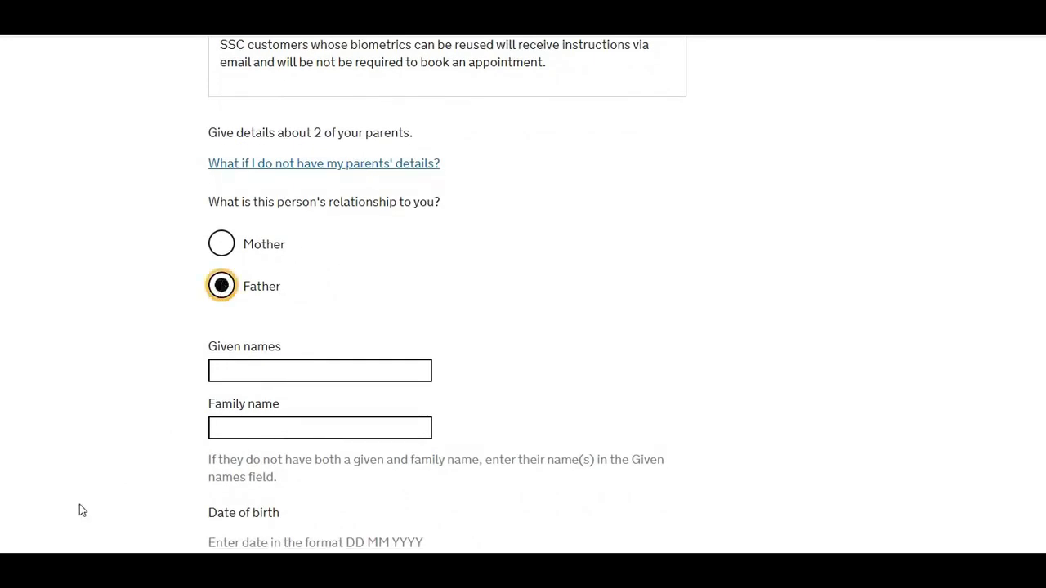
scroll(240, 162, down, 5)
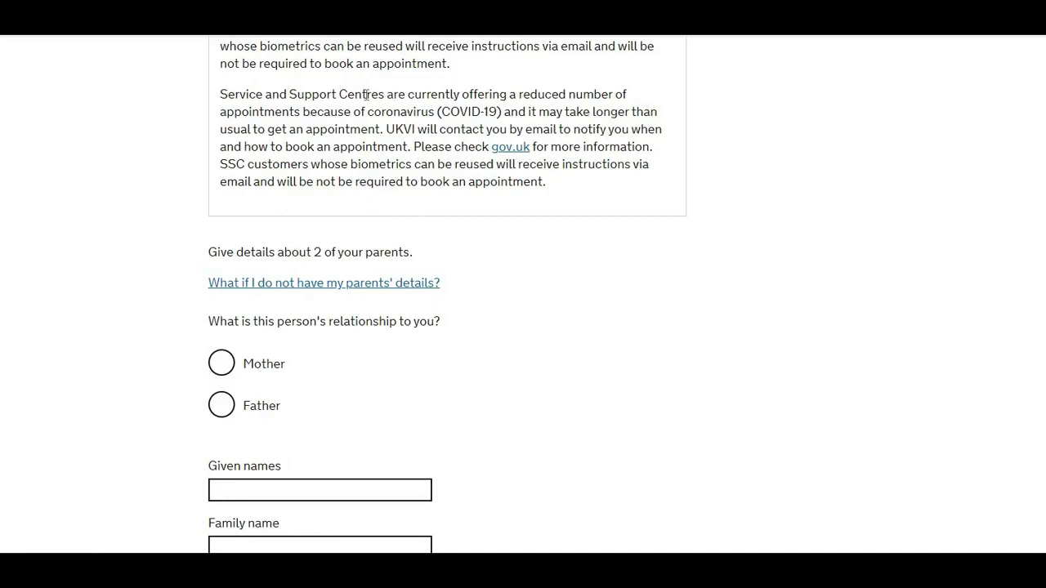
click(230, 370)
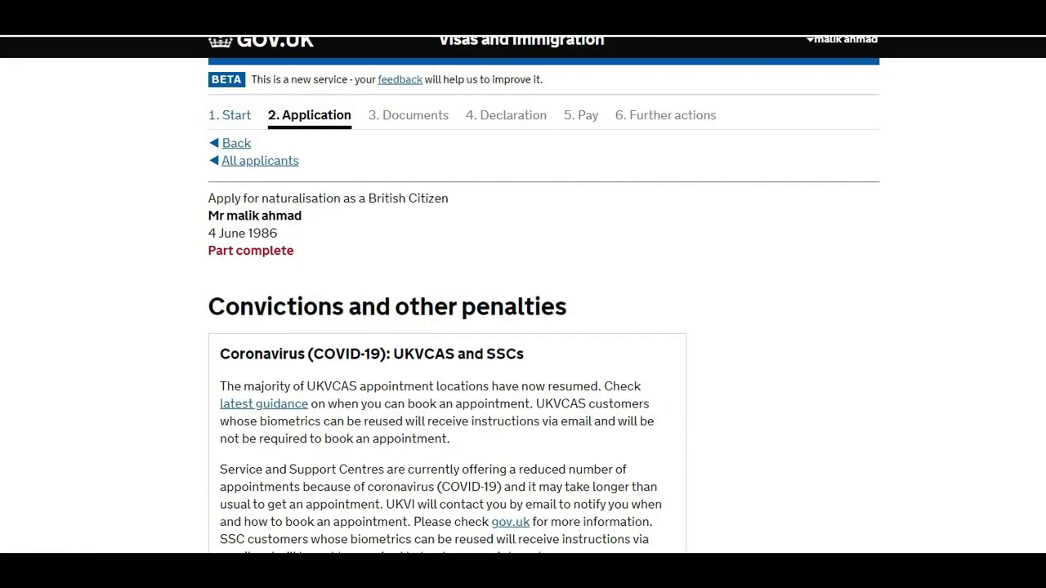
- Review the listed convictions and other penalties, answer "No, I have never had any of these", and save
scroll(523, 294, down, 2)
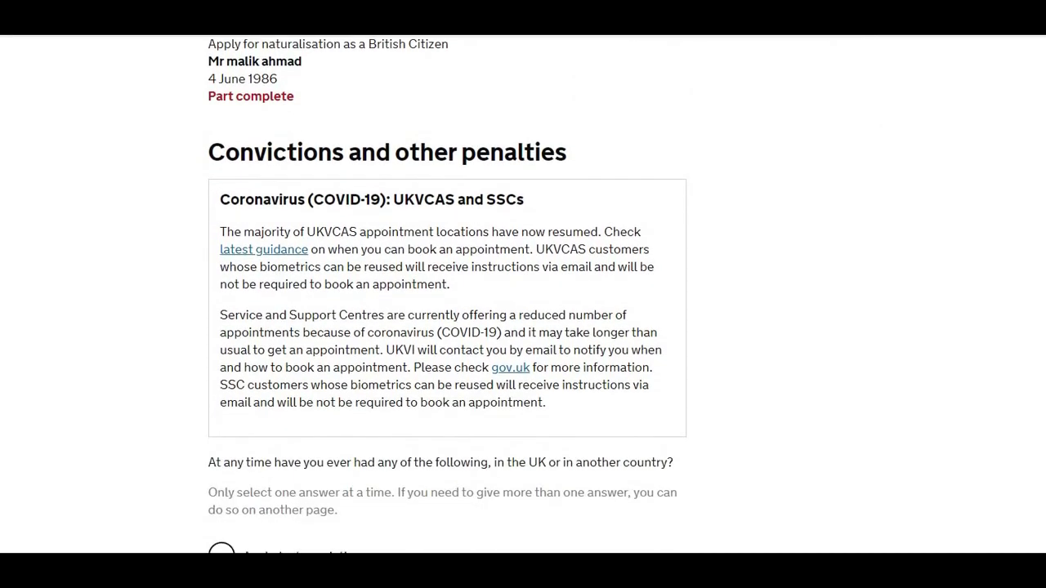
scroll(447, 294, down, 2)
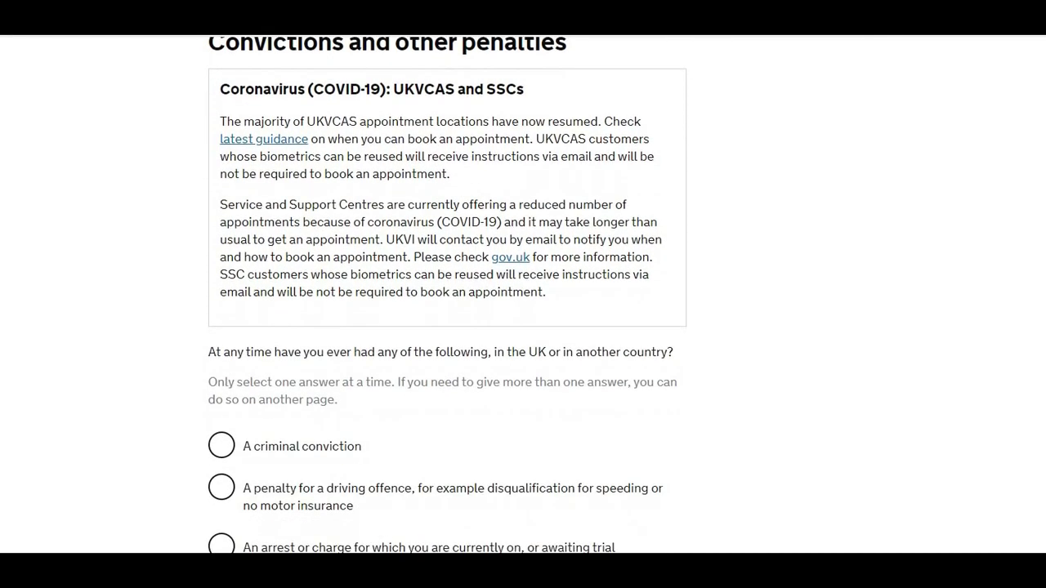
scroll(447, 294, down, 1)
scroll(447, 294, up, 2)
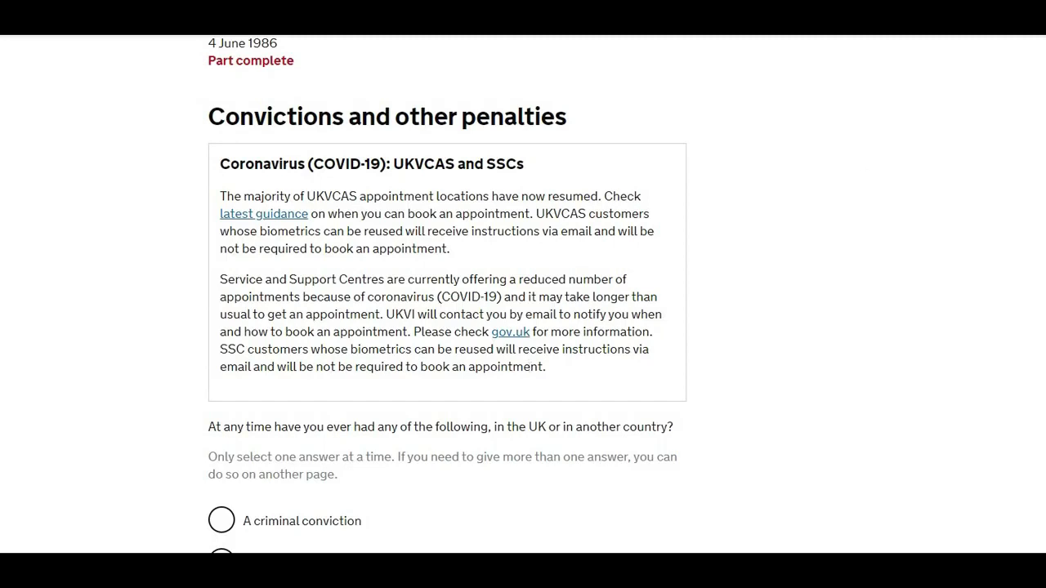
scroll(447, 294, down, 3)
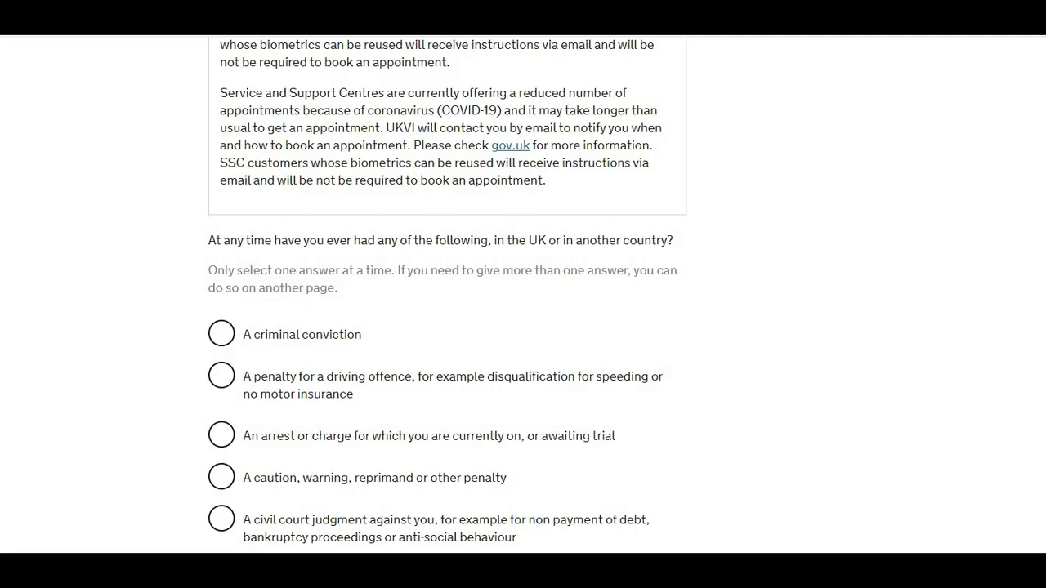
scroll(563, 269, down, 3)
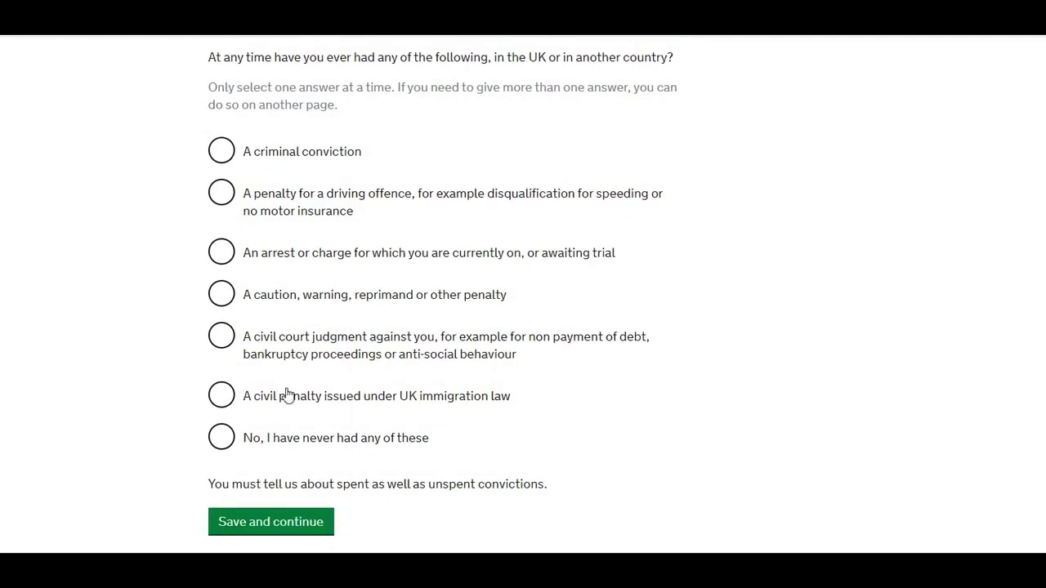
click(230, 445)
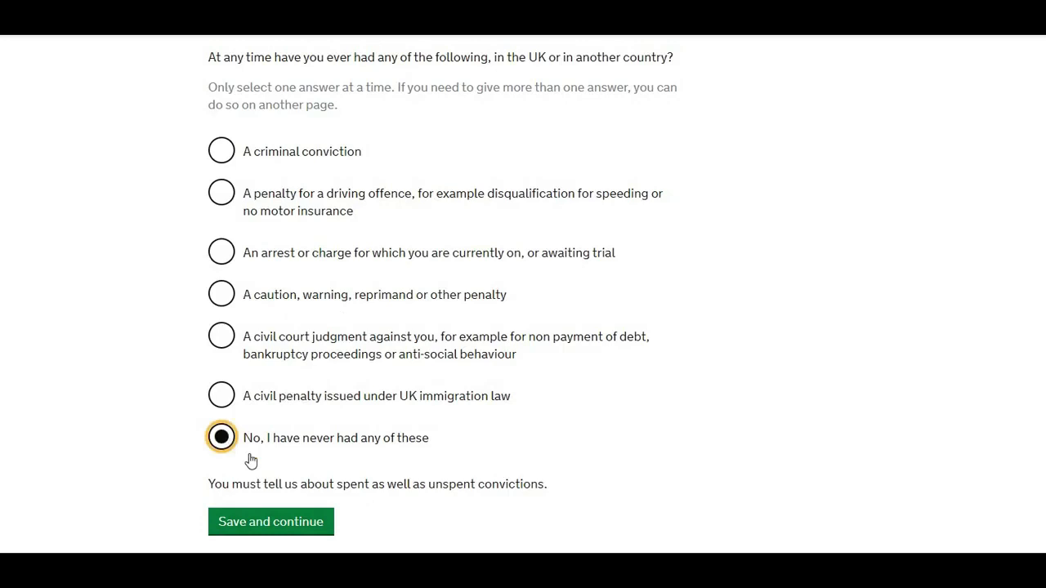
click(278, 521)
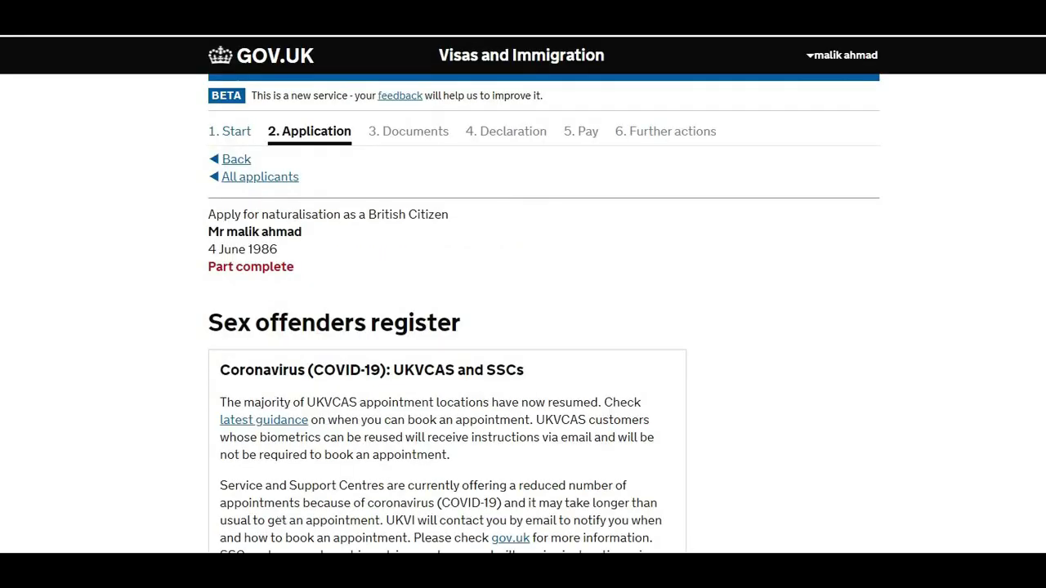
- Answer No to being on the sex offenders register or having related orders, save, and review the question about being declared bankrupt
scroll(523, 295, down, 1)
scroll(337, 433, down, 5)
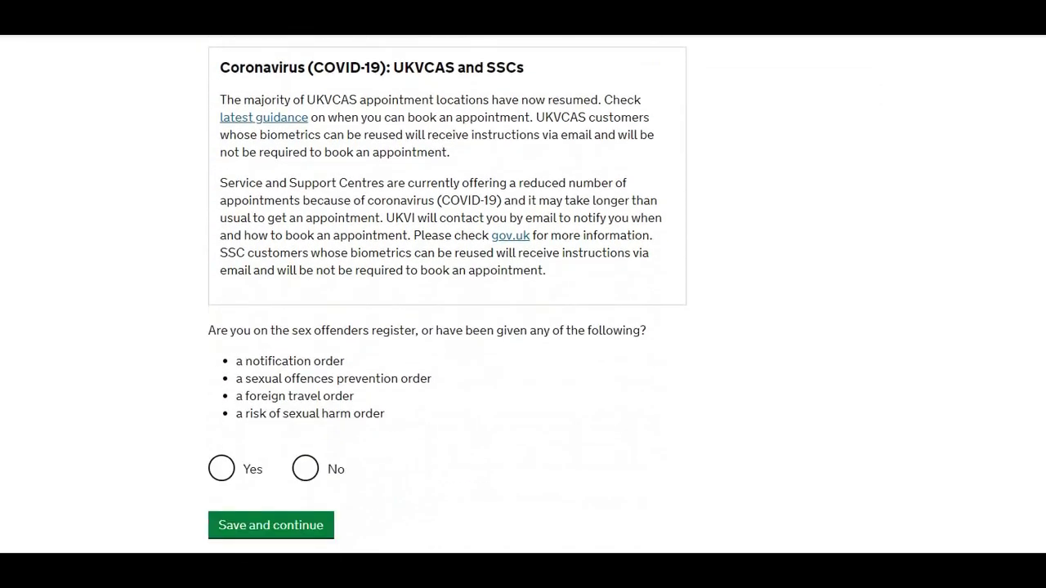
click(304, 416)
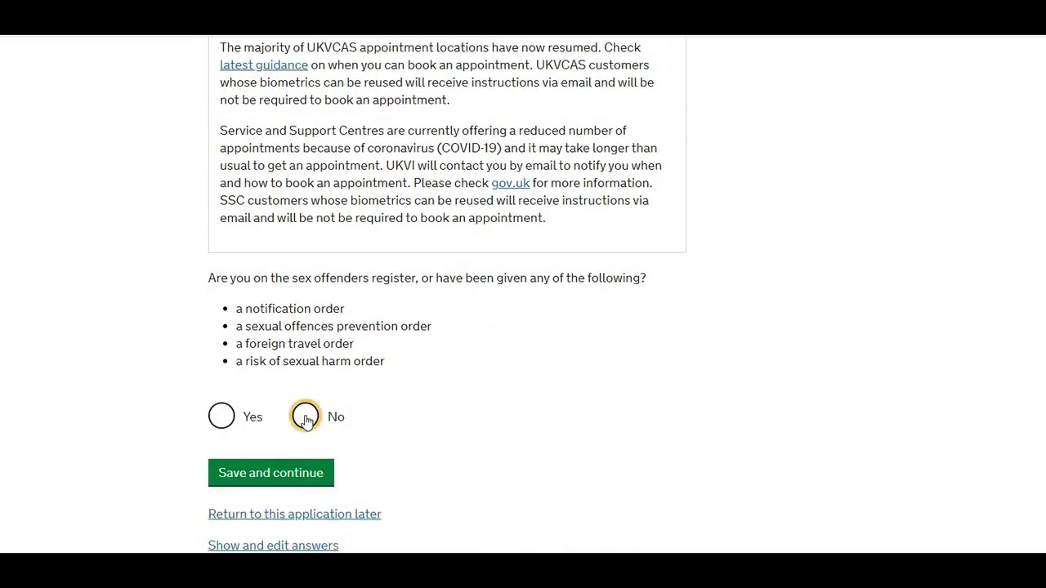
click(298, 472)
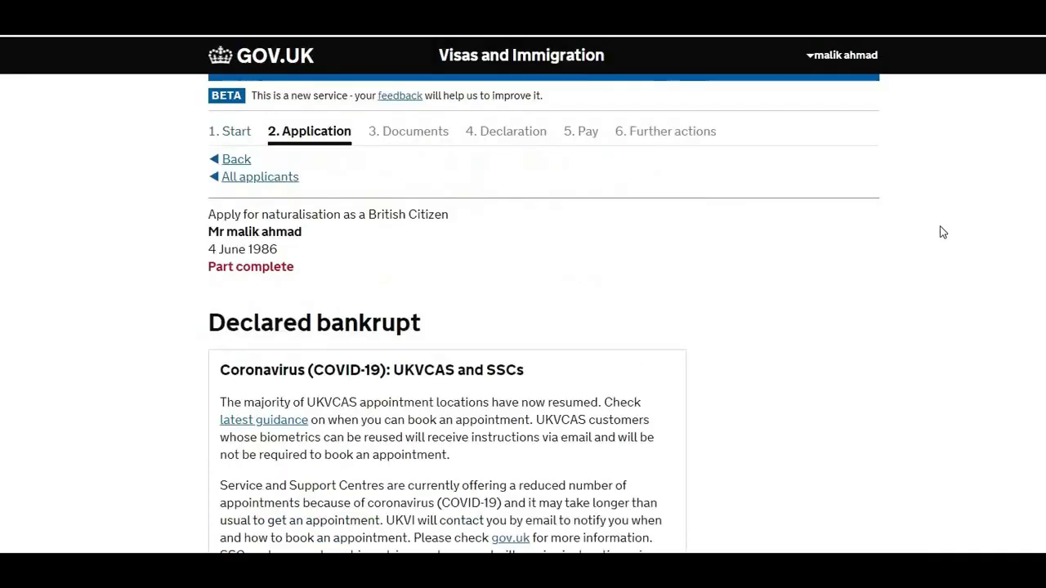
scroll(523, 294, down, 5)
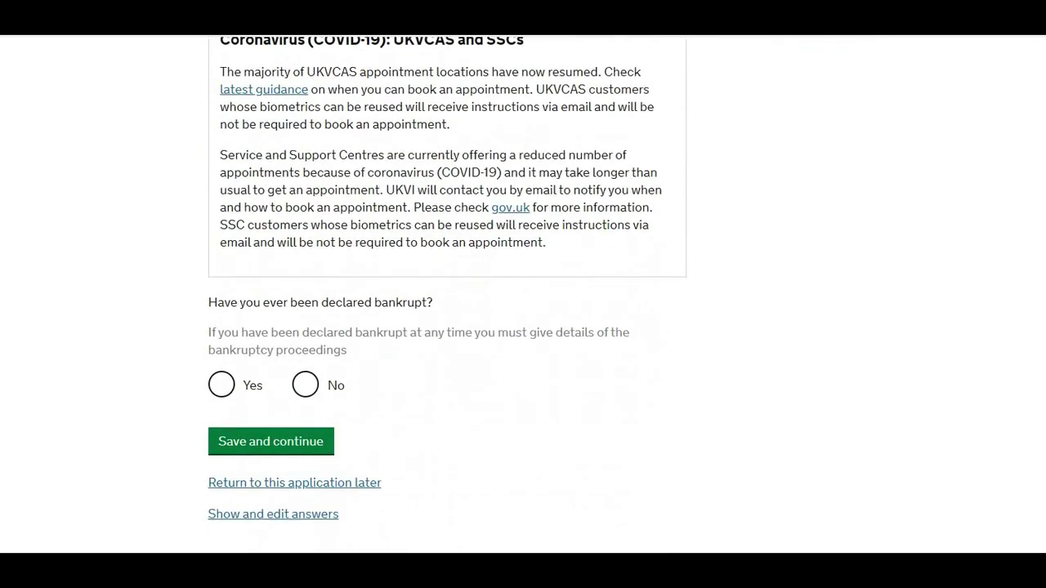
- Answer No to having been declared bankrupt and No to having dependants not applying at this time, saving each answer
click(305, 385)
click(300, 445)
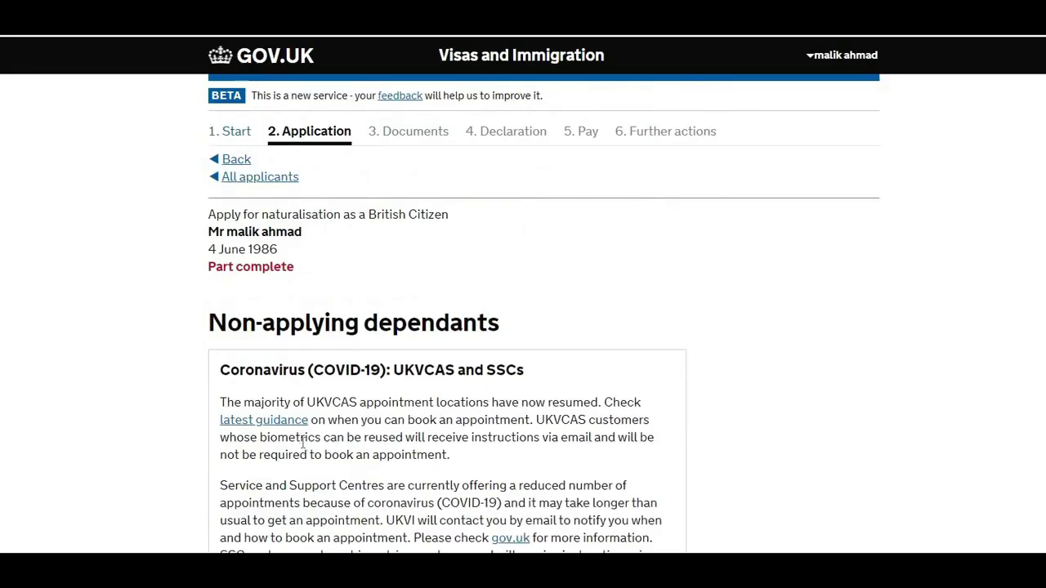
scroll(302, 442, down, 3)
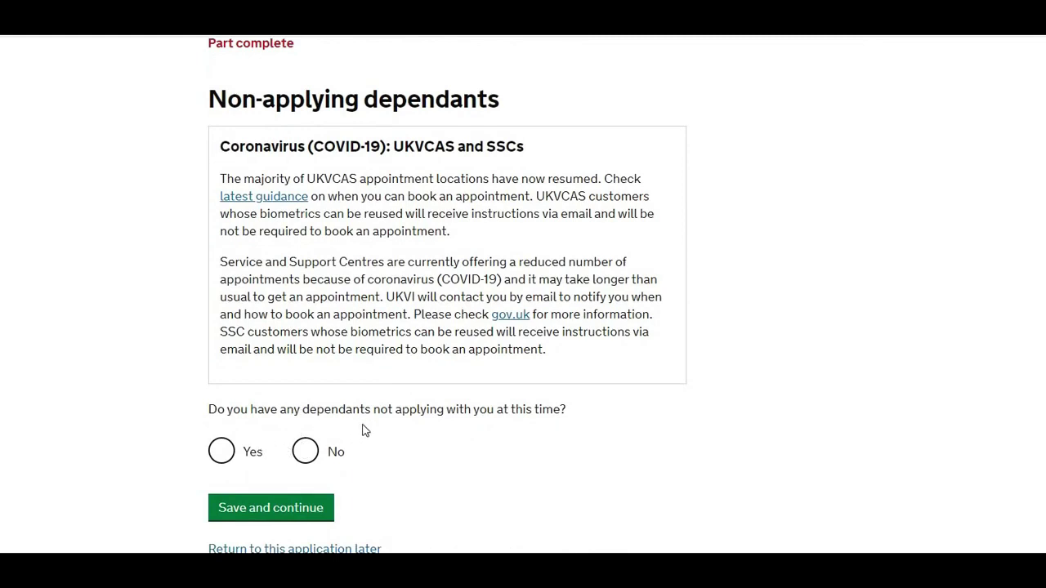
click(304, 453)
click(291, 512)
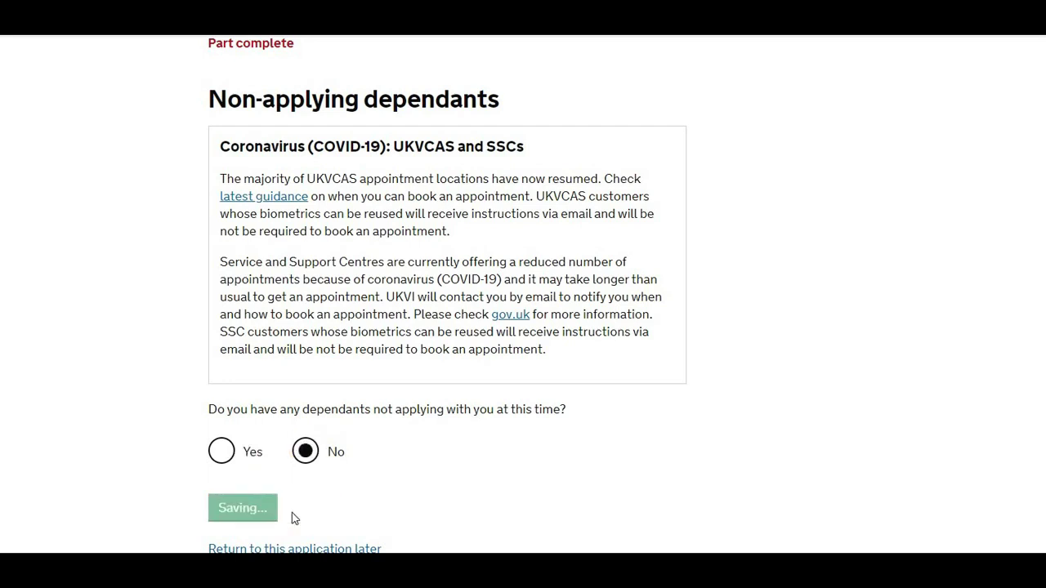
- Review the war crimes guidance, answer No to involvement in war crimes, crimes against humanity or genocide, and save
scroll(292, 512, down, 2)
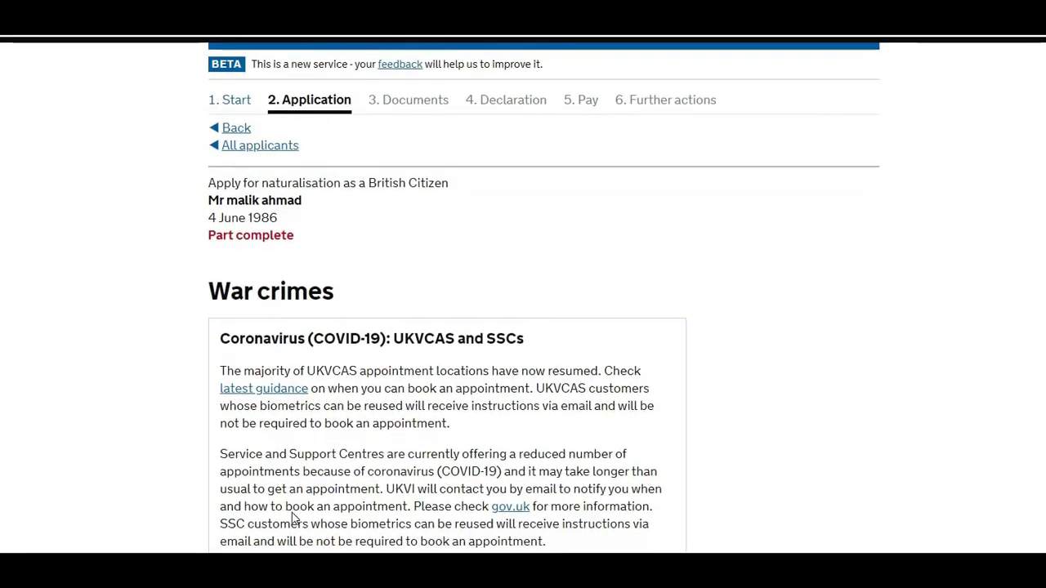
scroll(292, 518, down, 4)
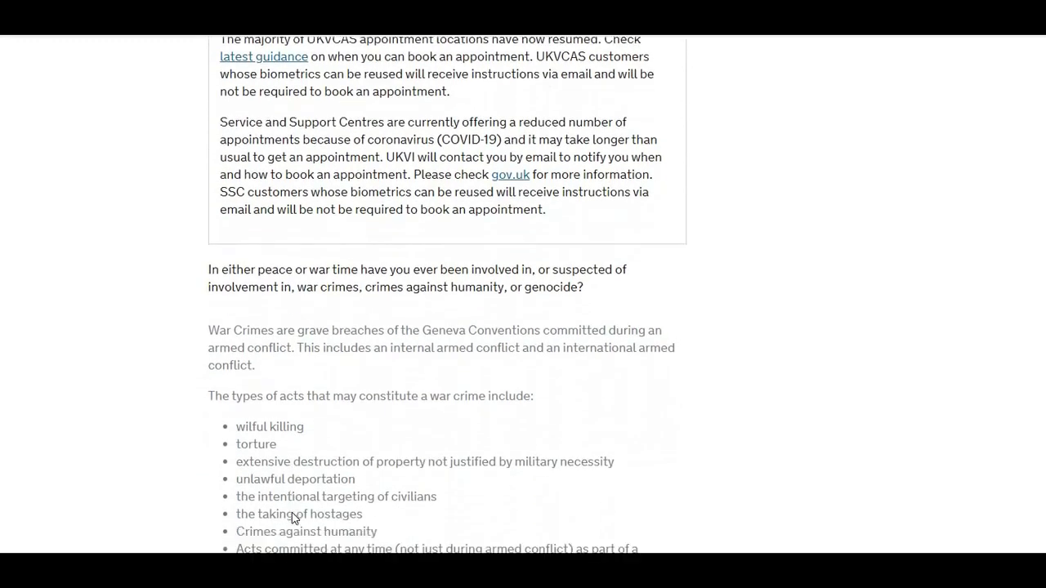
scroll(292, 518, down, 5)
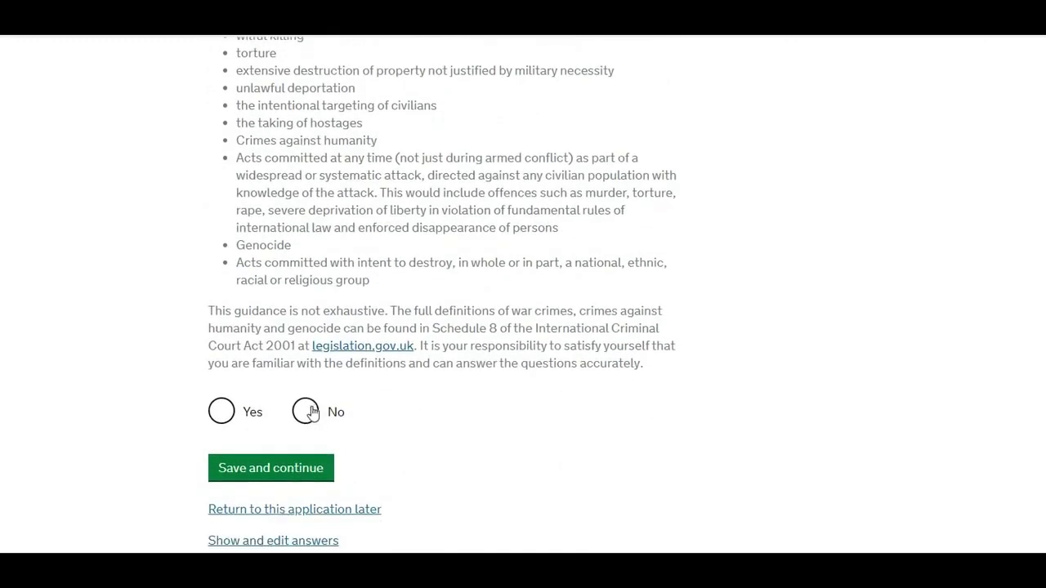
click(309, 412)
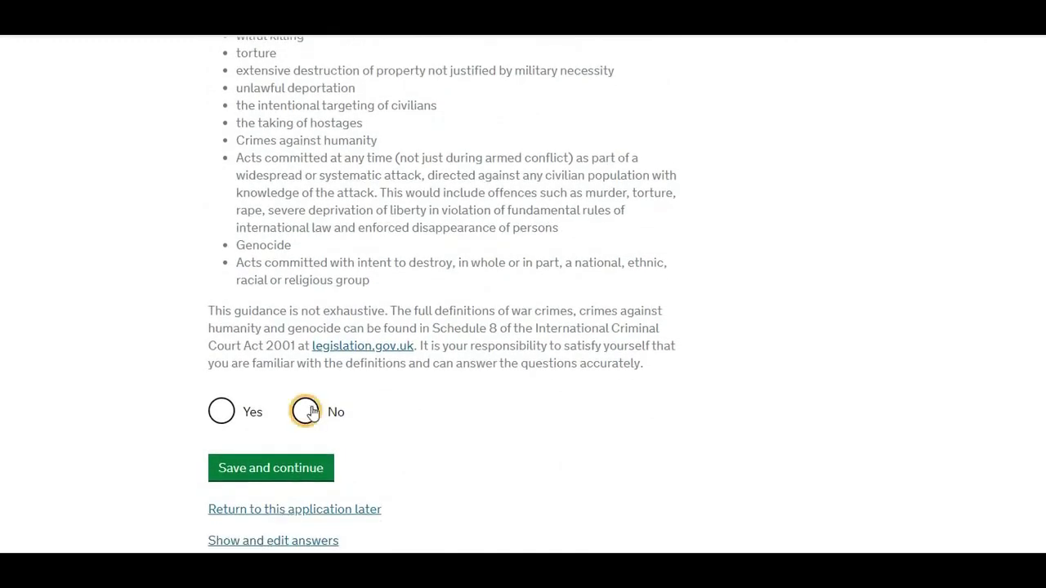
click(293, 469)
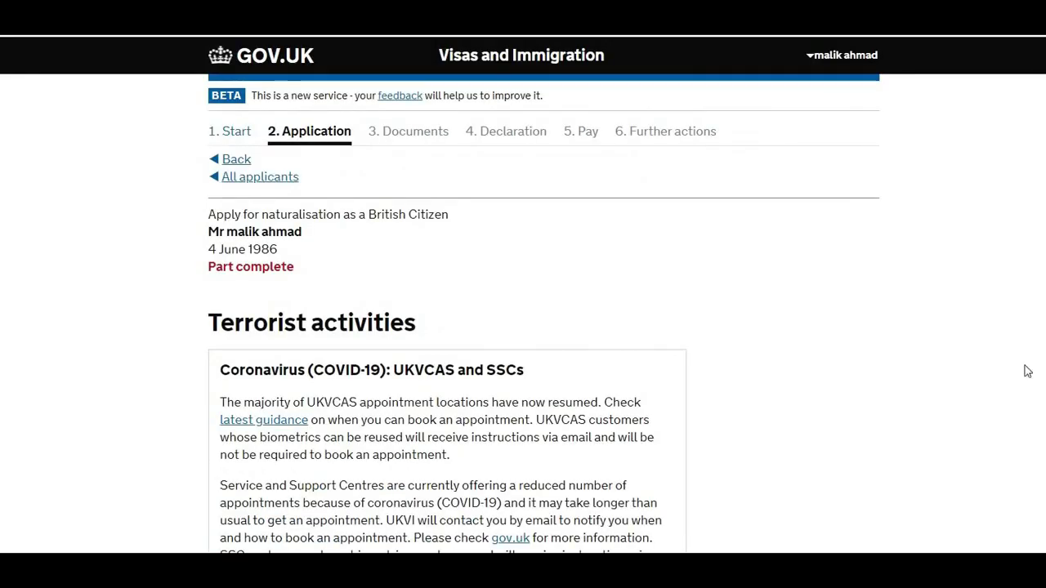
- Answer No to involvement in terrorist activities and No to membership or support of an organisation concerned in terrorism, saving each answer
scroll(1027, 372, down, 4)
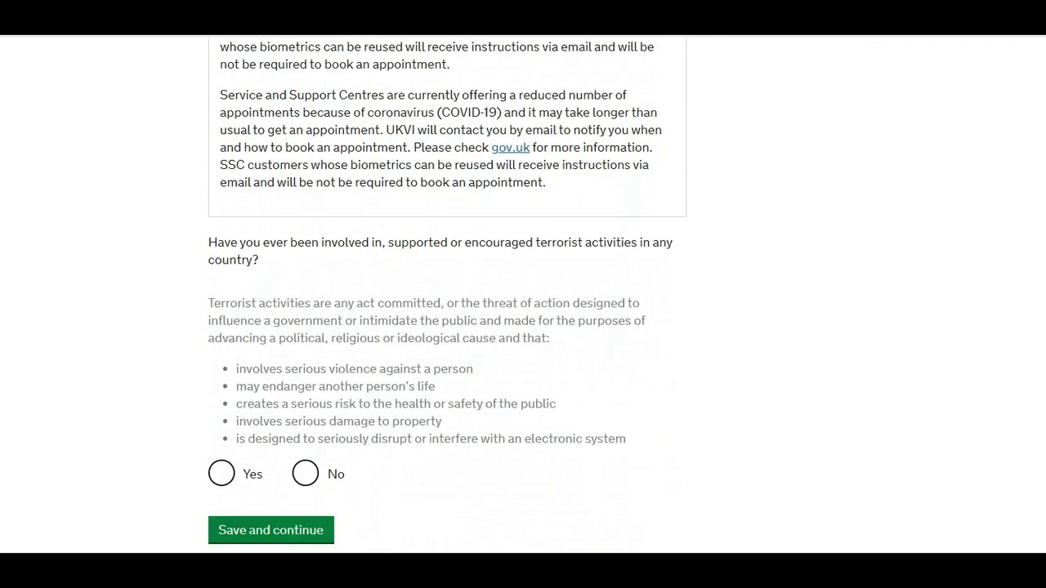
click(304, 482)
click(305, 530)
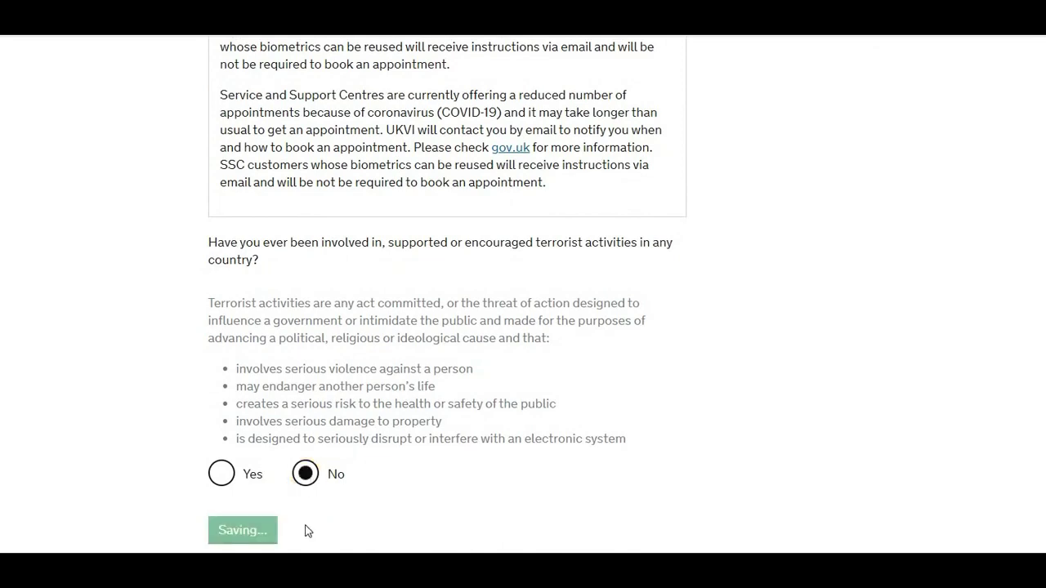
scroll(619, 351, down, 5)
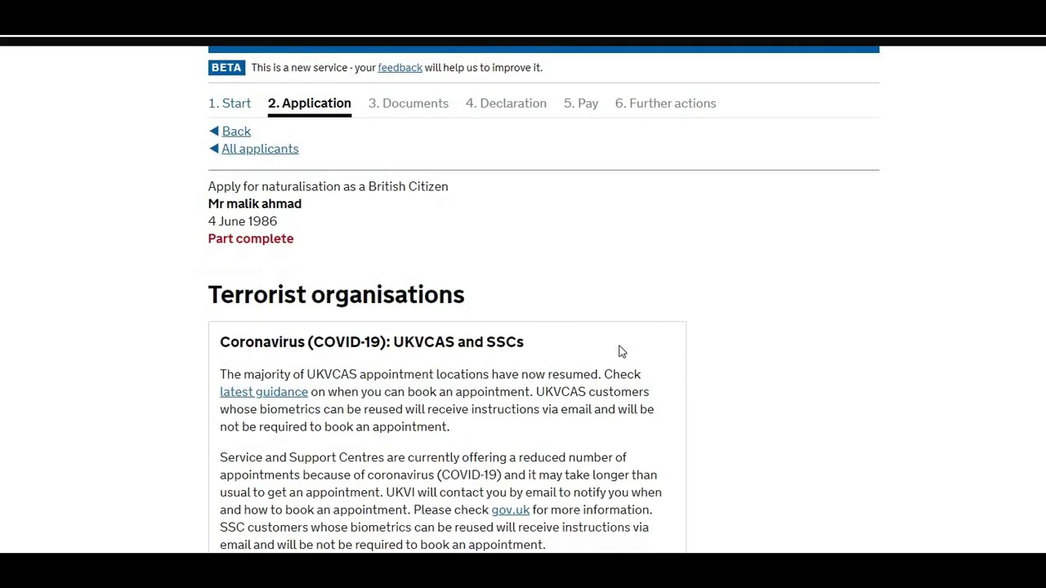
scroll(619, 350, down, 4)
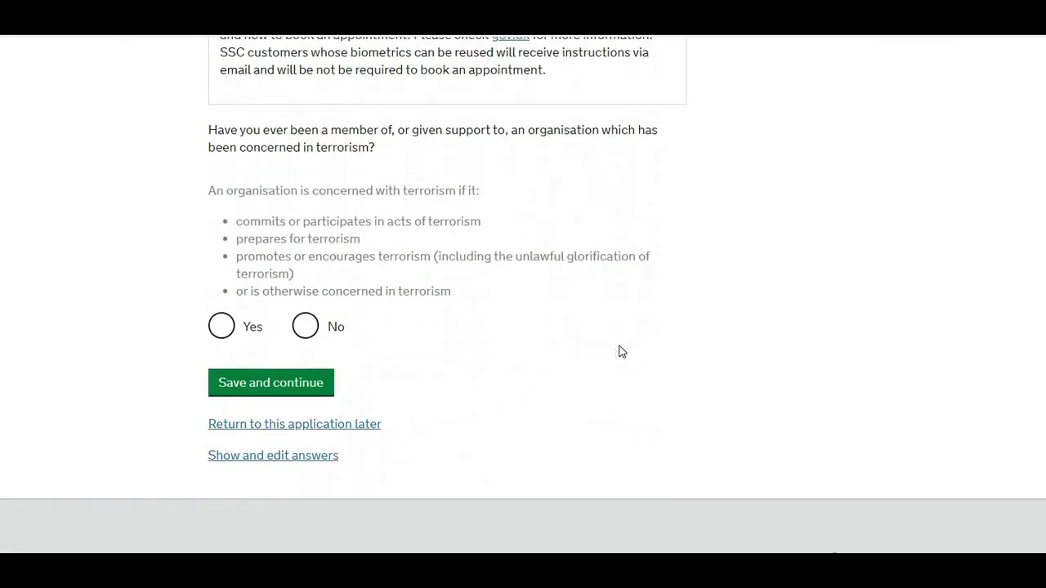
click(310, 327)
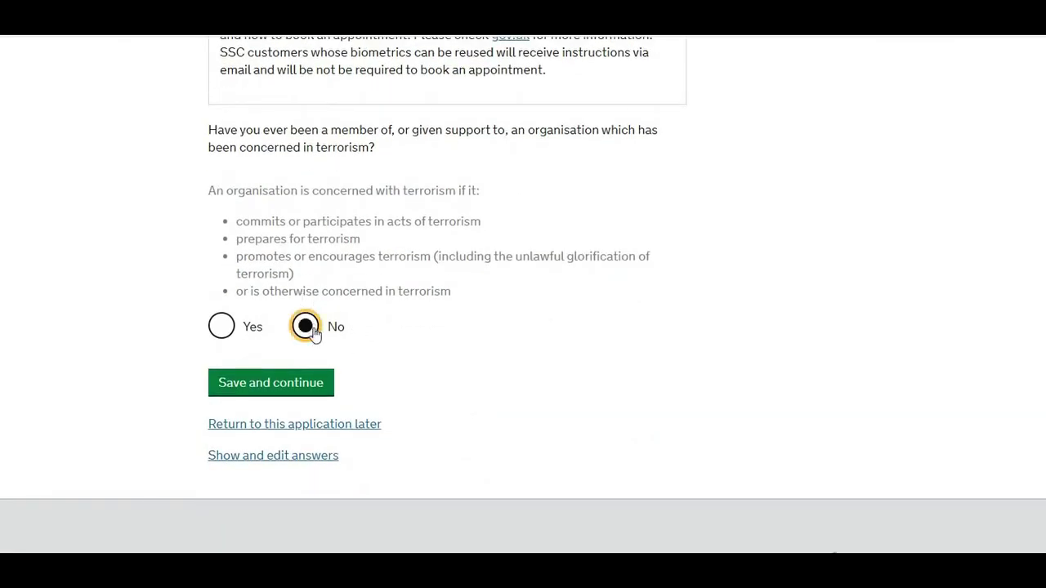
click(309, 392)
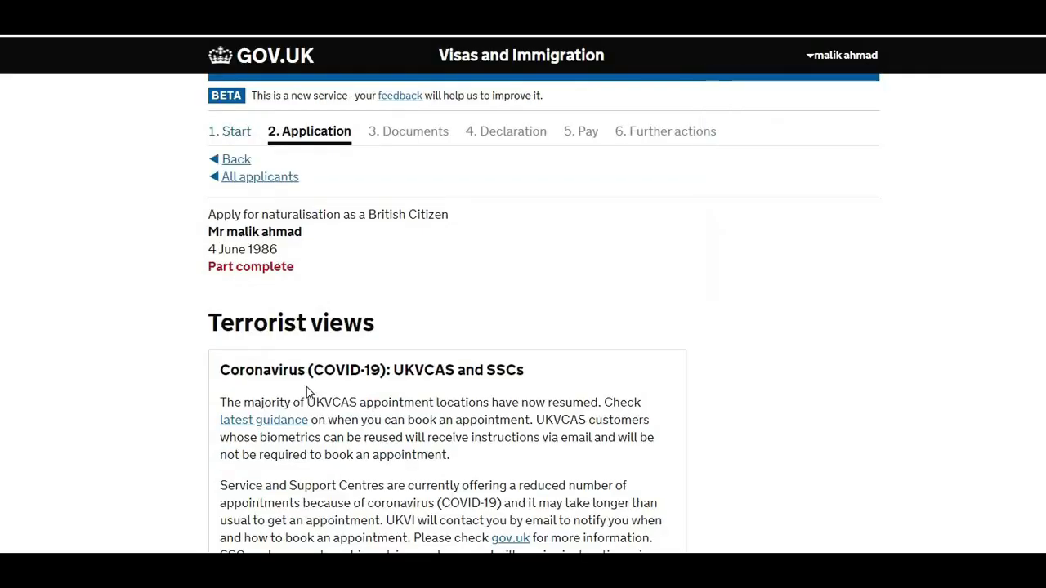
- Answer No to having expressed views that justify or glorify terrorist violence, and save
scroll(308, 389, down, 1)
scroll(308, 393, down, 2)
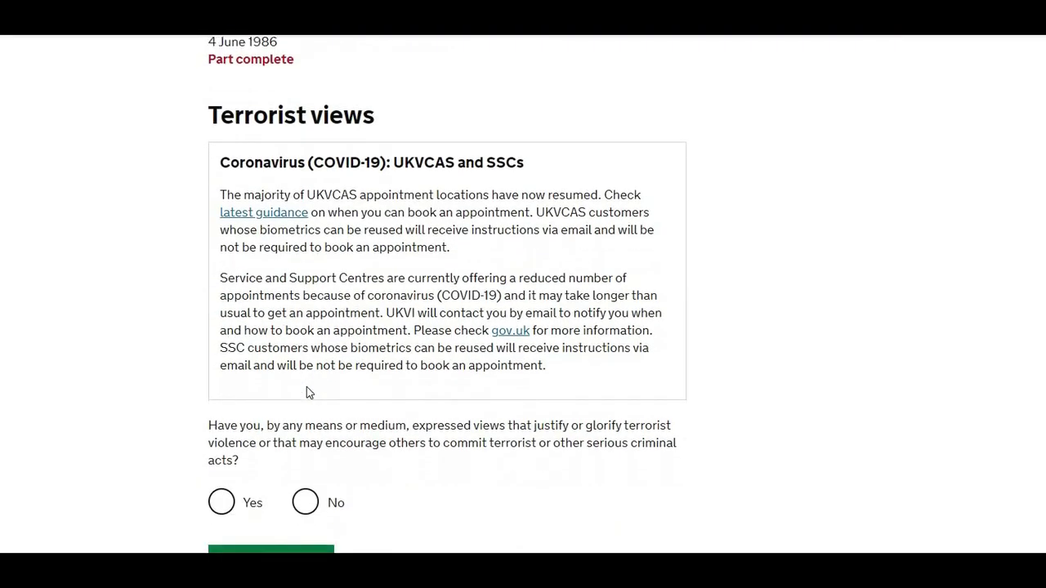
click(310, 442)
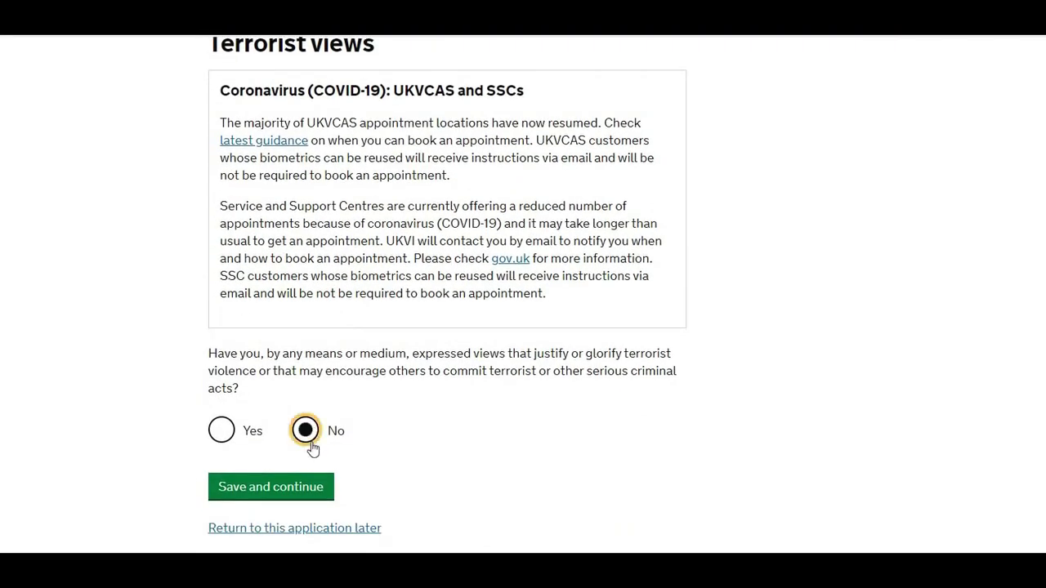
click(311, 488)
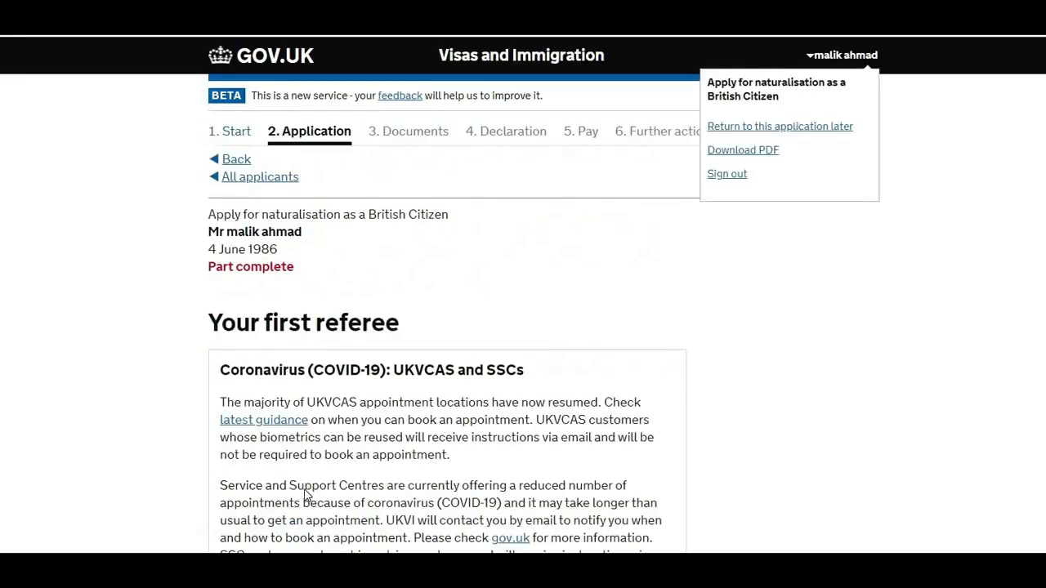
- Examine the eligibility requirements for referees and the details requested for the first and second referee
scroll(304, 495, down, 5)
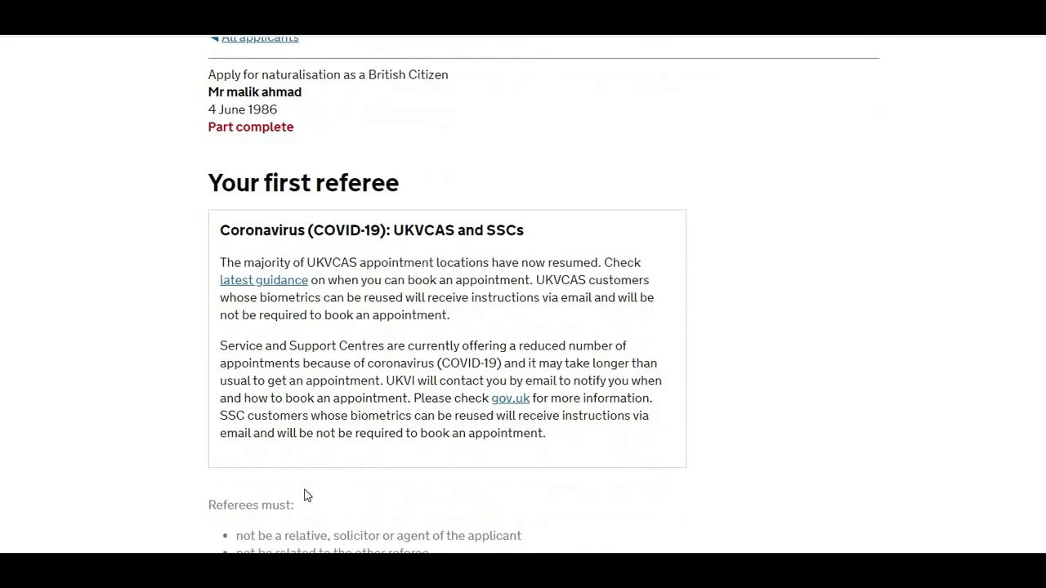
scroll(304, 494, down, 4)
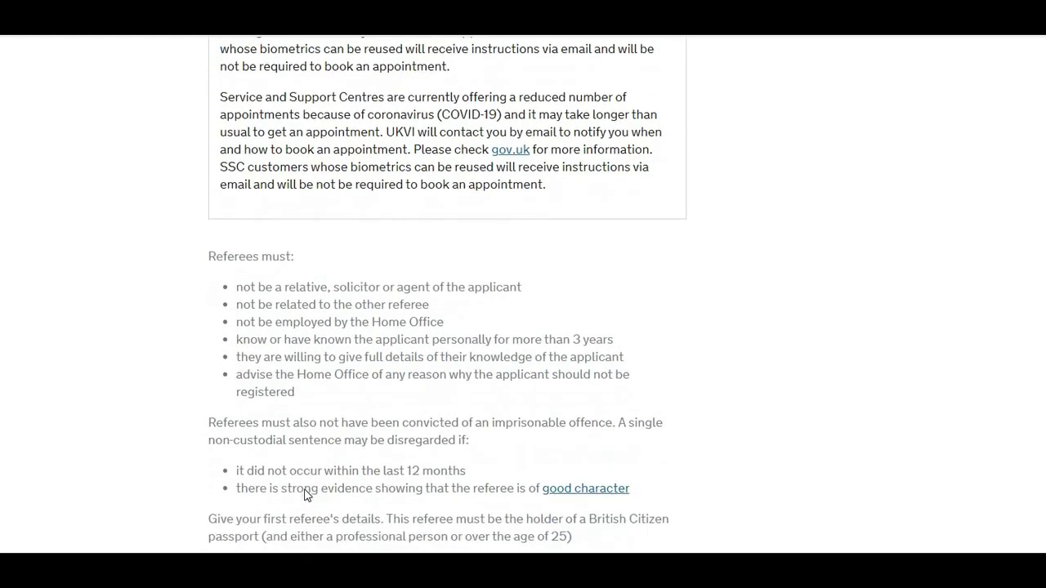
scroll(303, 495, down, 1)
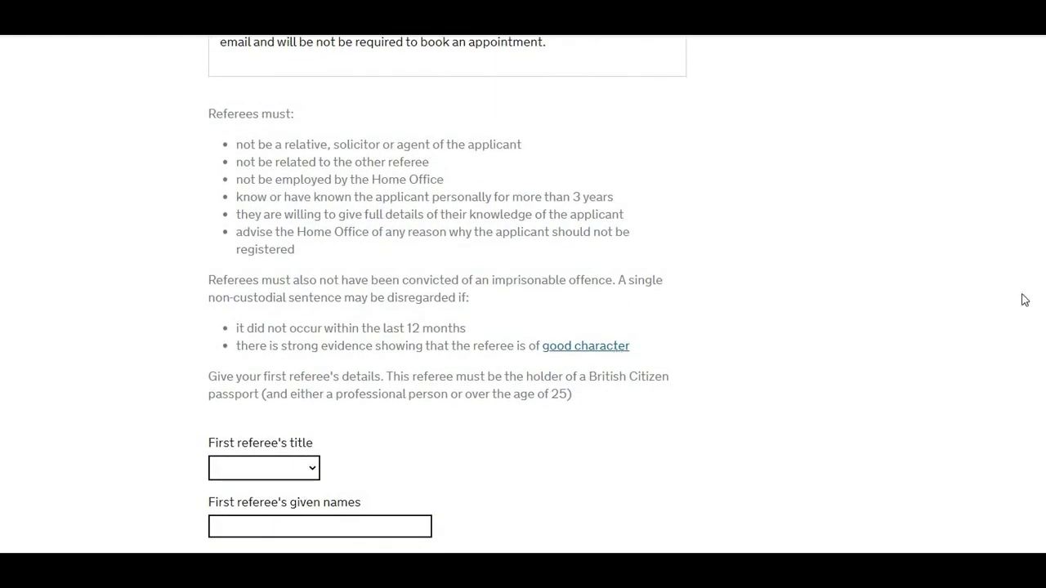
scroll(438, 295, down, 5)
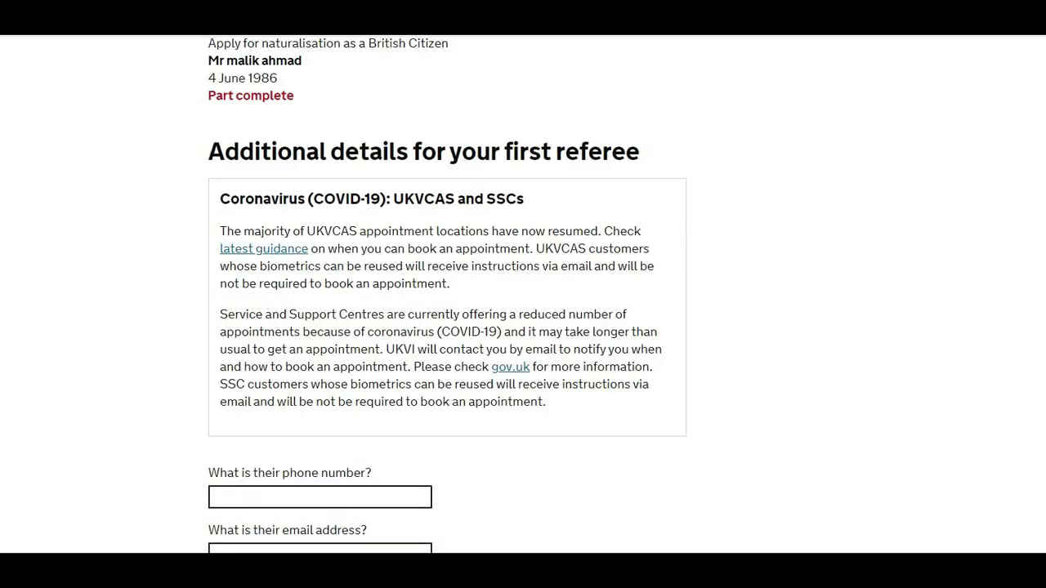
scroll(447, 294, down, 6)
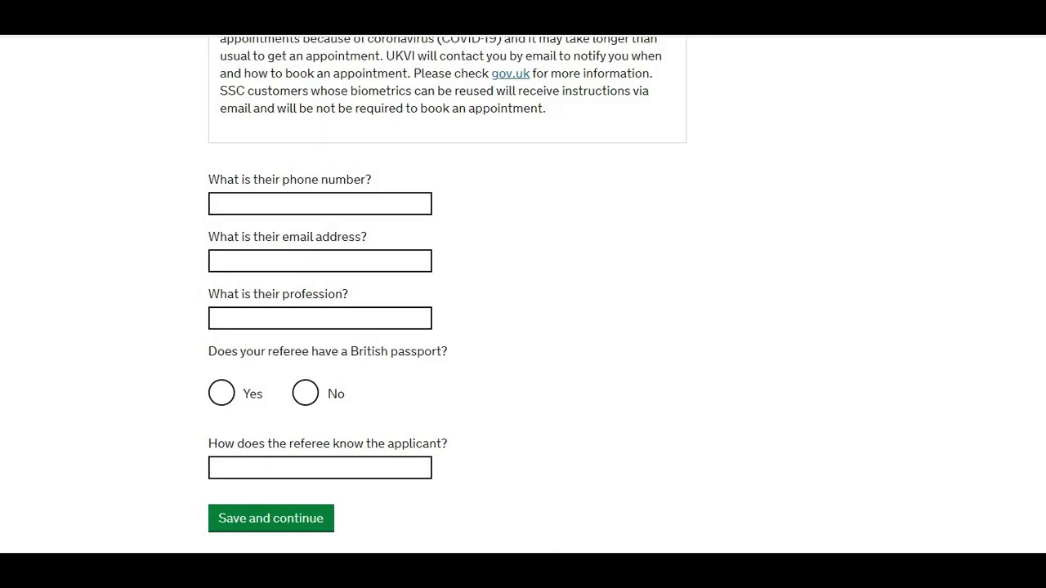
scroll(447, 294, up, 8)
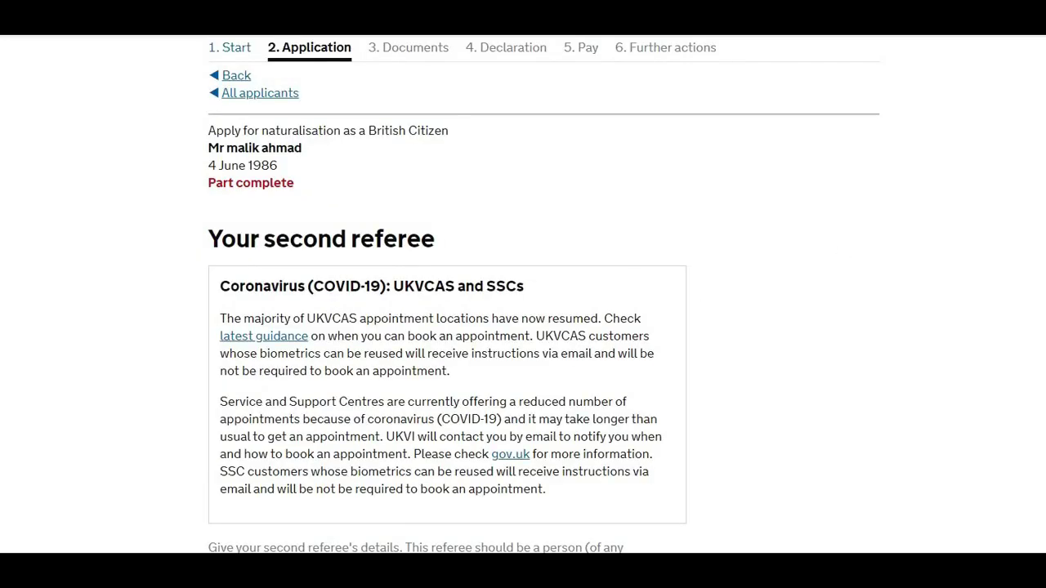
scroll(447, 294, down, 3)
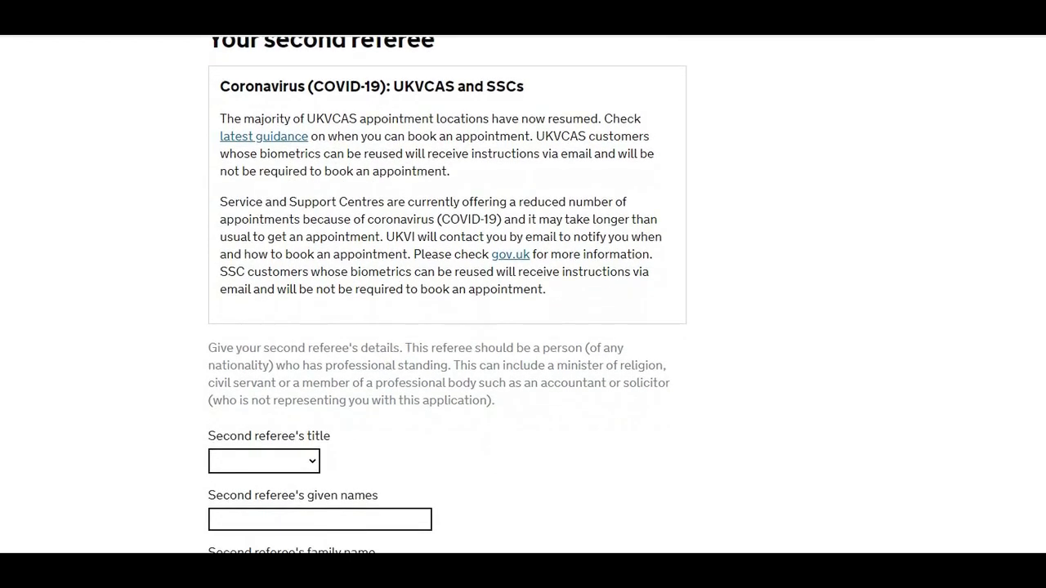
scroll(447, 294, down, 5)
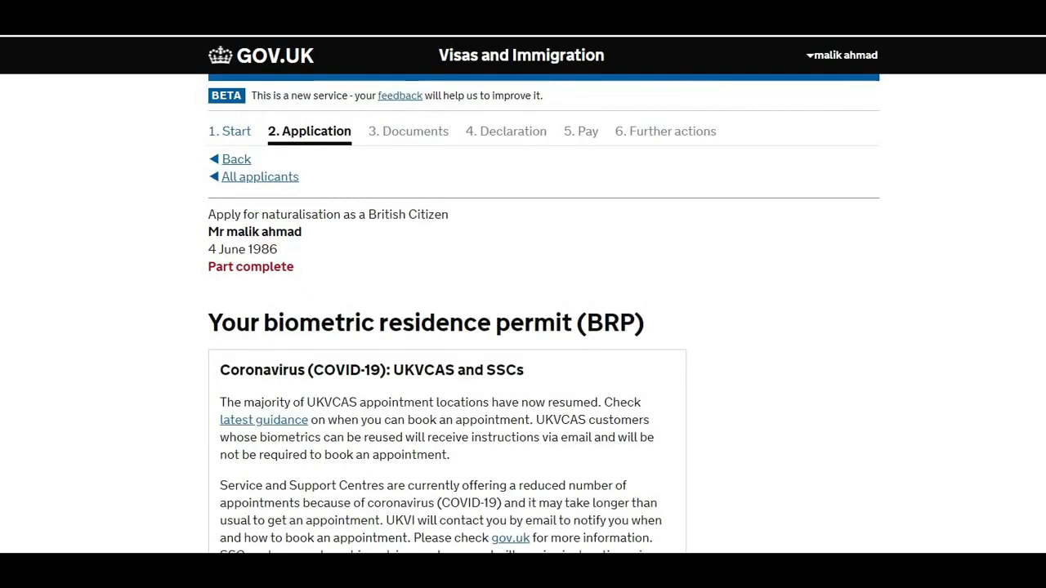
- Answer Yes to being able to provide a biometric residence permit (BRP) card with the application, and save
scroll(523, 294, down, 2)
scroll(523, 295, down, 2)
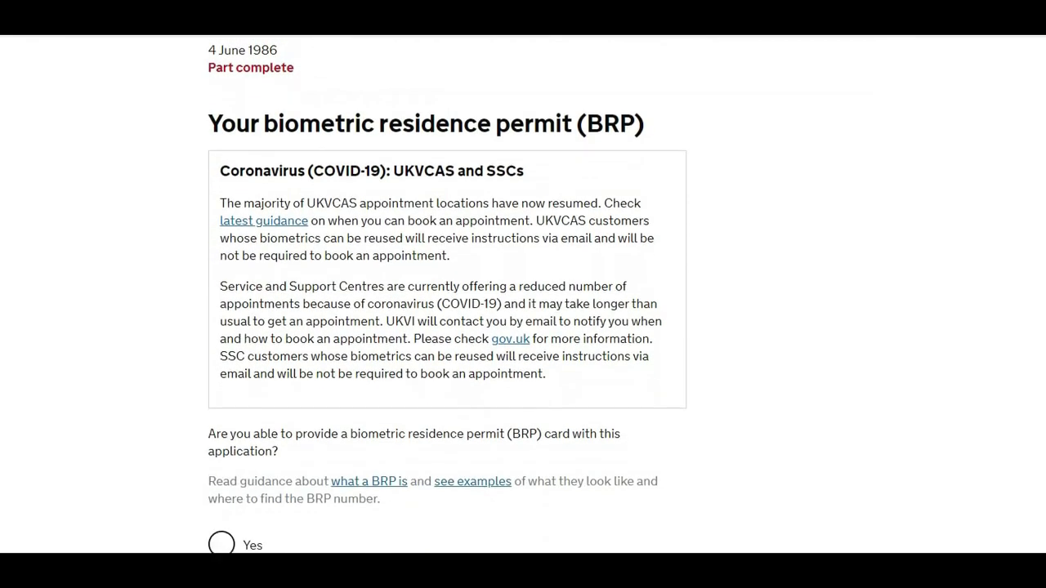
scroll(523, 294, down, 2)
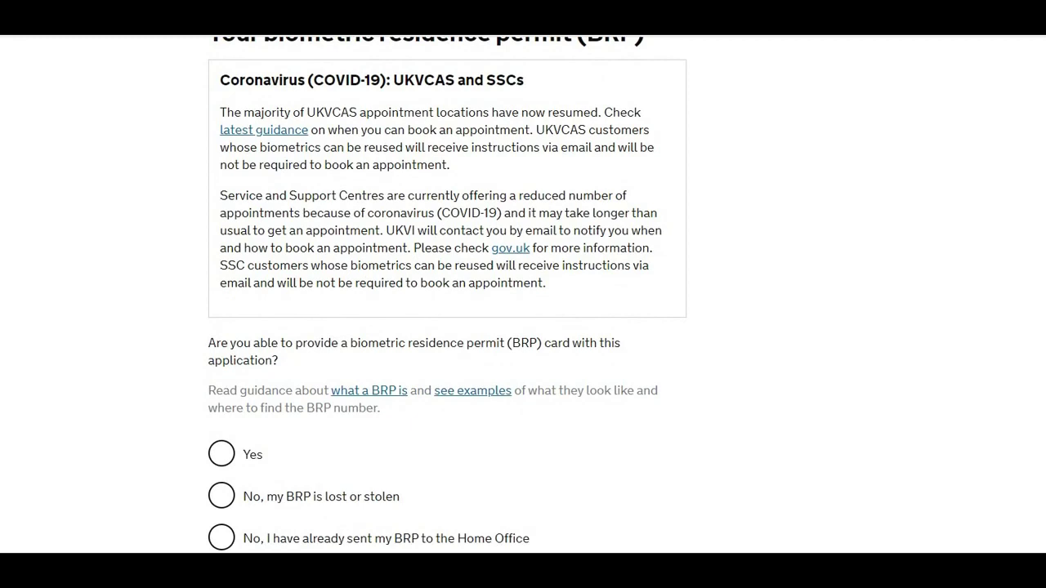
scroll(523, 294, down, 2)
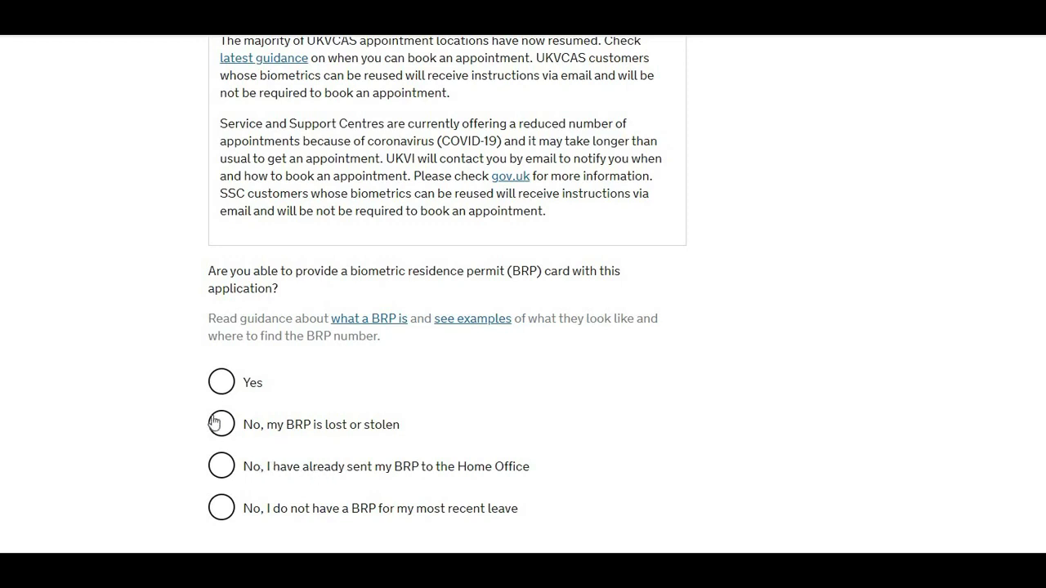
click(233, 391)
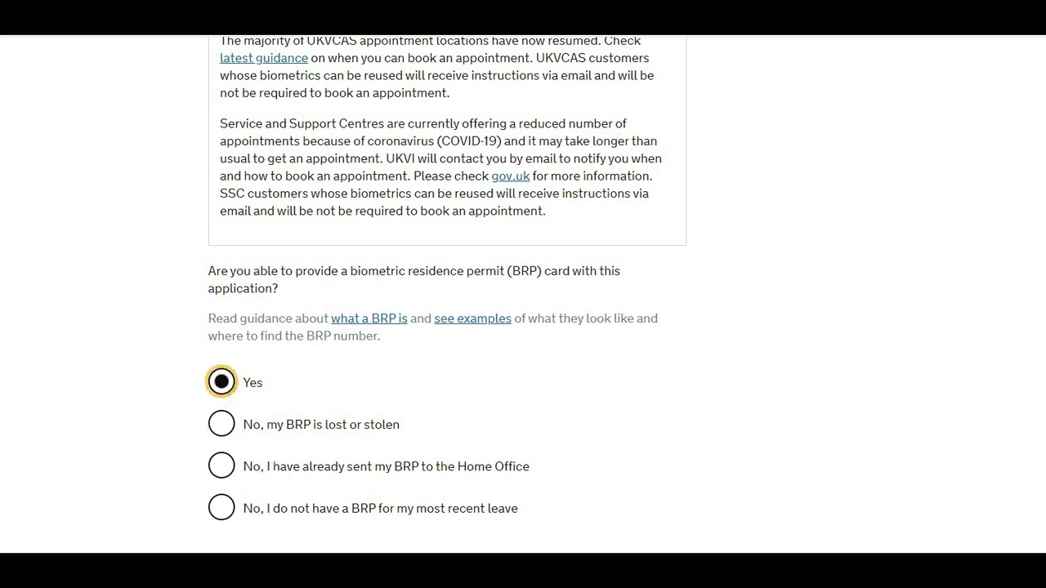
scroll(448, 286, down, 2)
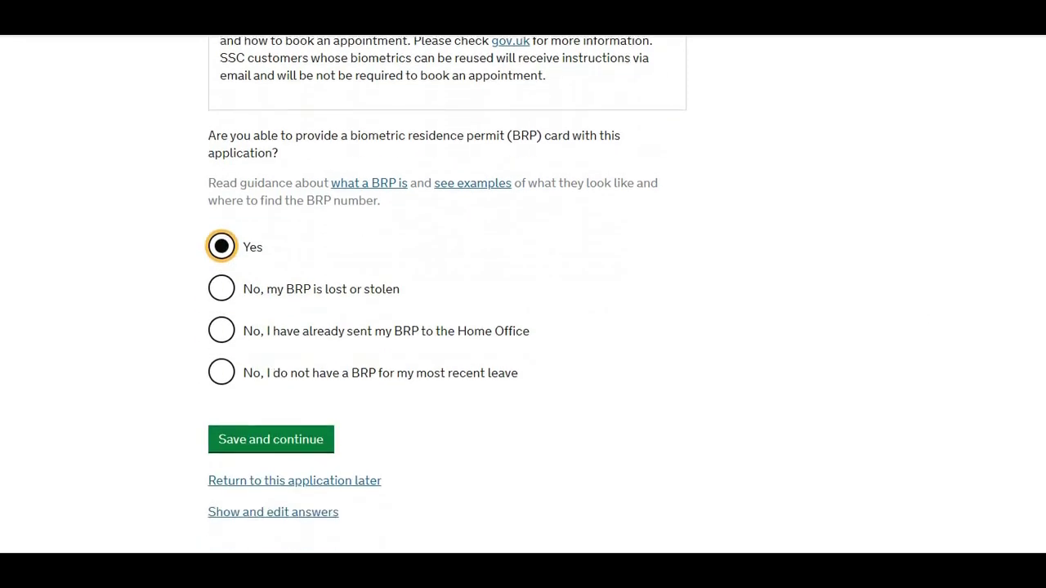
click(239, 438)
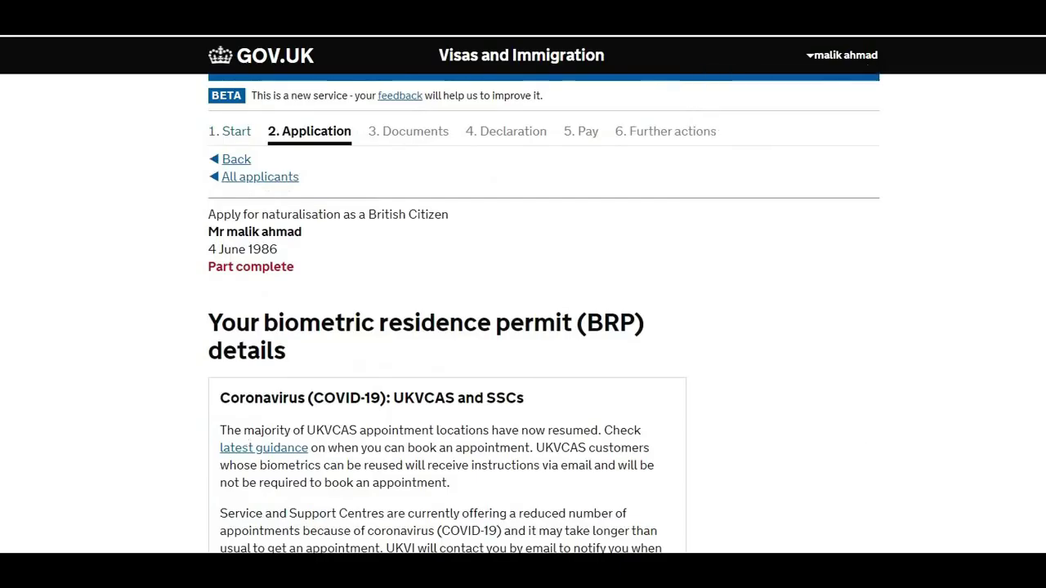
- Examine the details requested for the biometric residence permit, including place of issue, permit number and issue date
scroll(523, 294, down, 3)
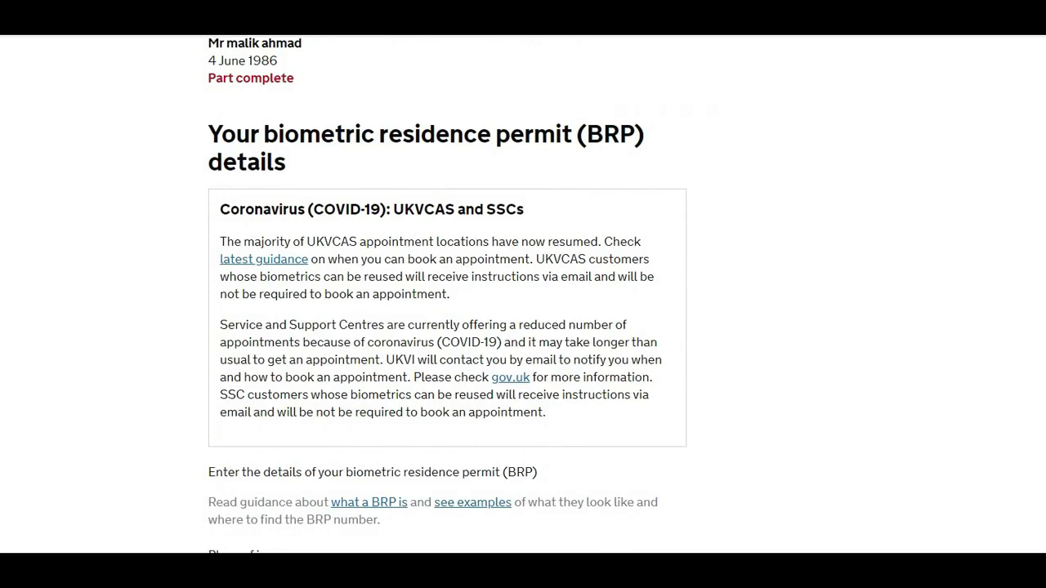
scroll(447, 294, down, 4)
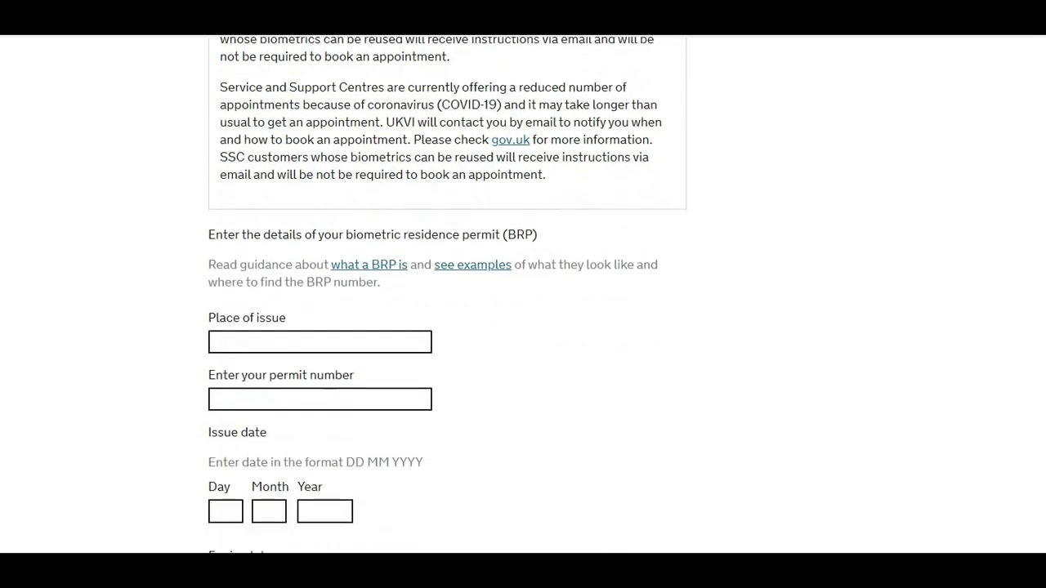
scroll(523, 295, up, 6)
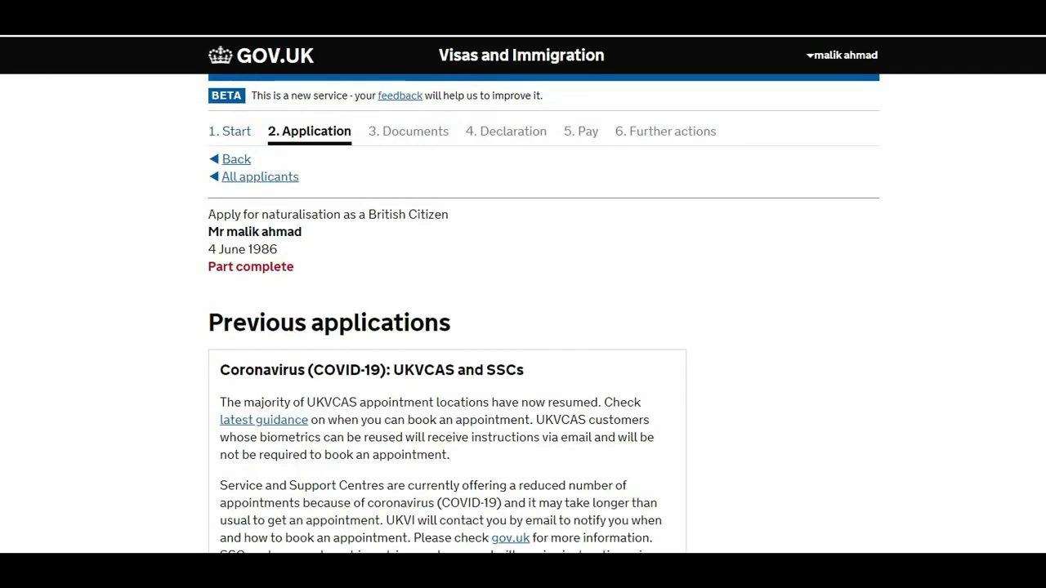
- Answer Yes to having made previous UK immigration applications in the UK or abroad, and save
scroll(523, 298, down, 1)
scroll(523, 298, down, 2)
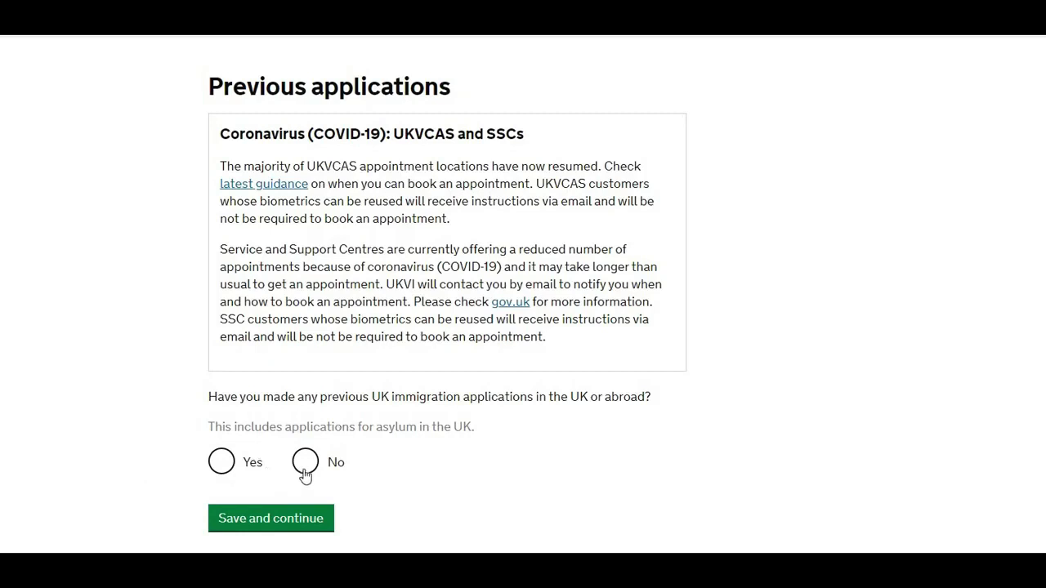
click(224, 464)
click(280, 518)
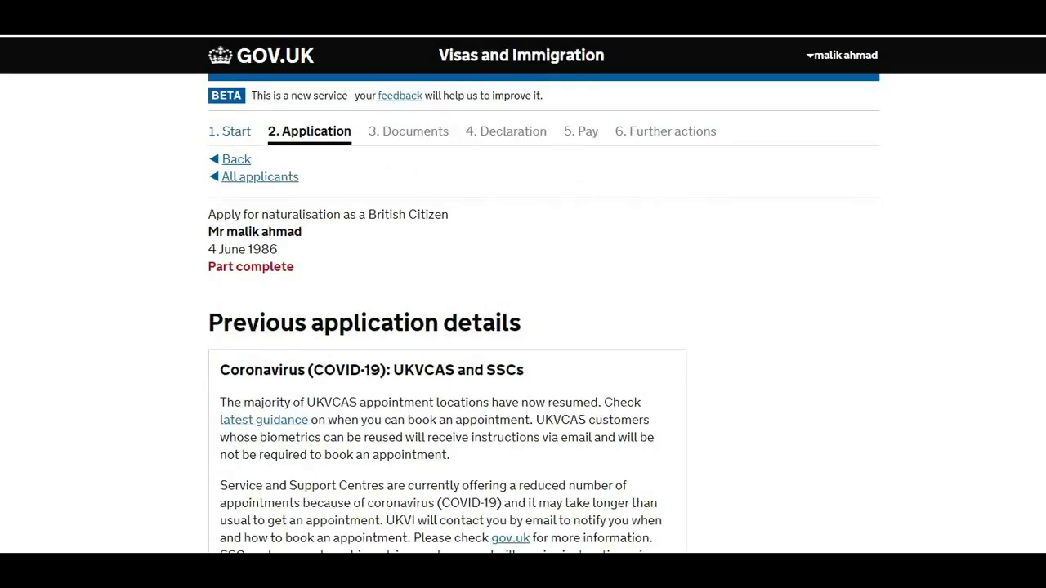
- Examine the details requested about the previous application, including applicant name, date, reference number, place of application and fingerprints
scroll(523, 294, down, 6)
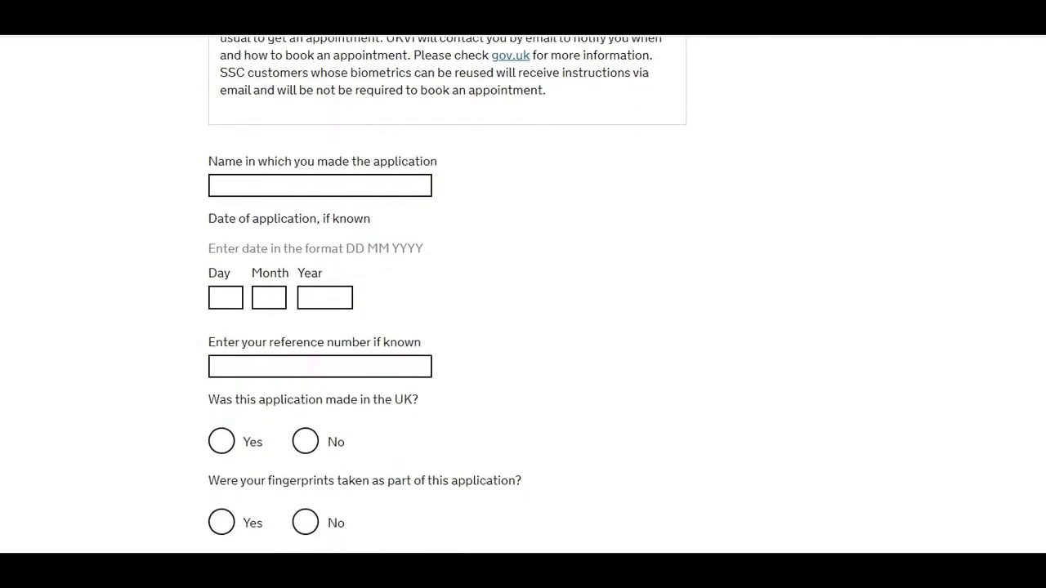
scroll(448, 294, down, 3)
scroll(448, 294, up, 3)
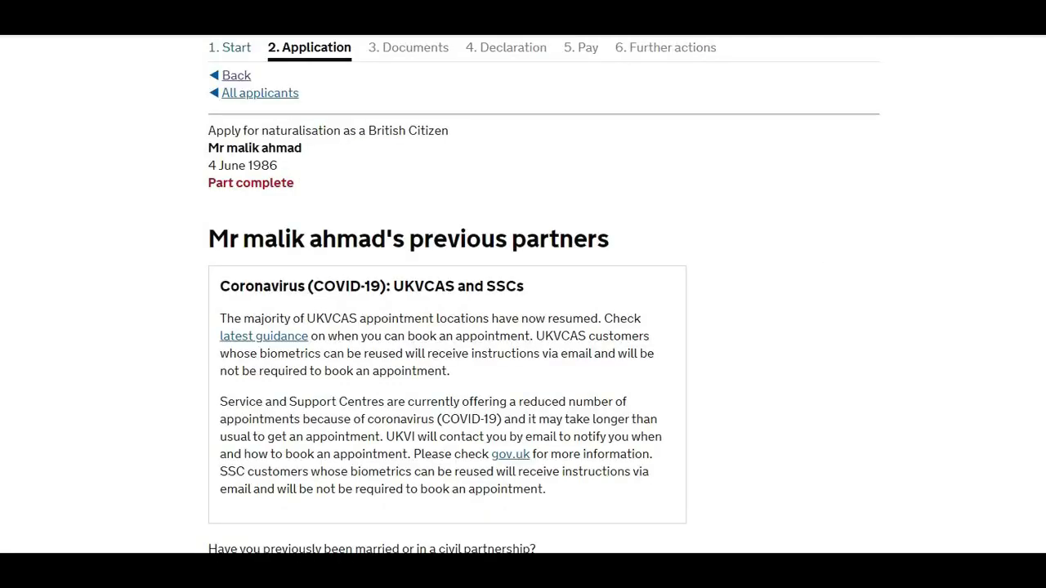
- Answer No to having previously been married or in a civil partnership, and save
scroll(523, 294, down, 3)
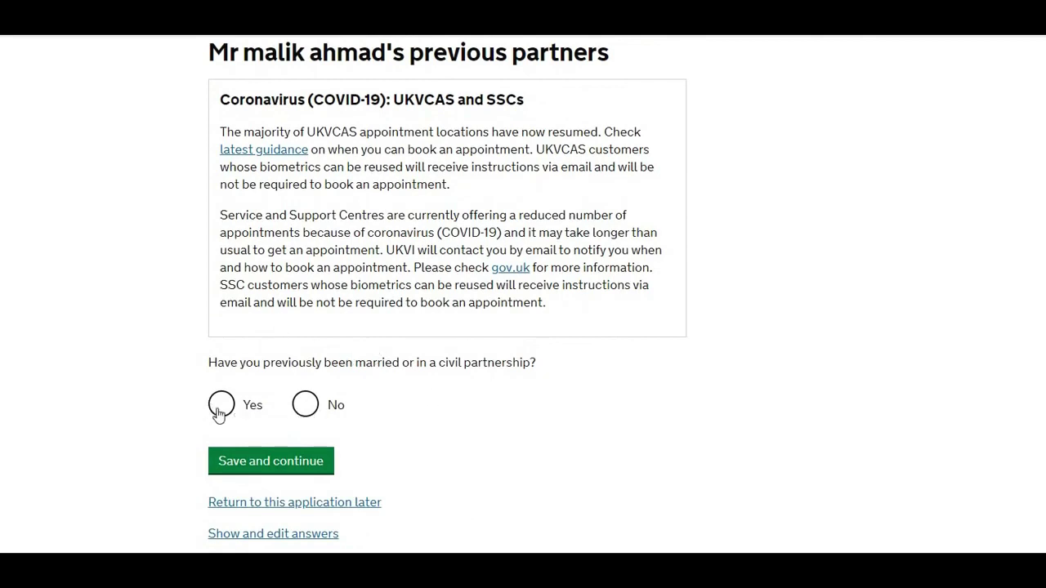
click(304, 406)
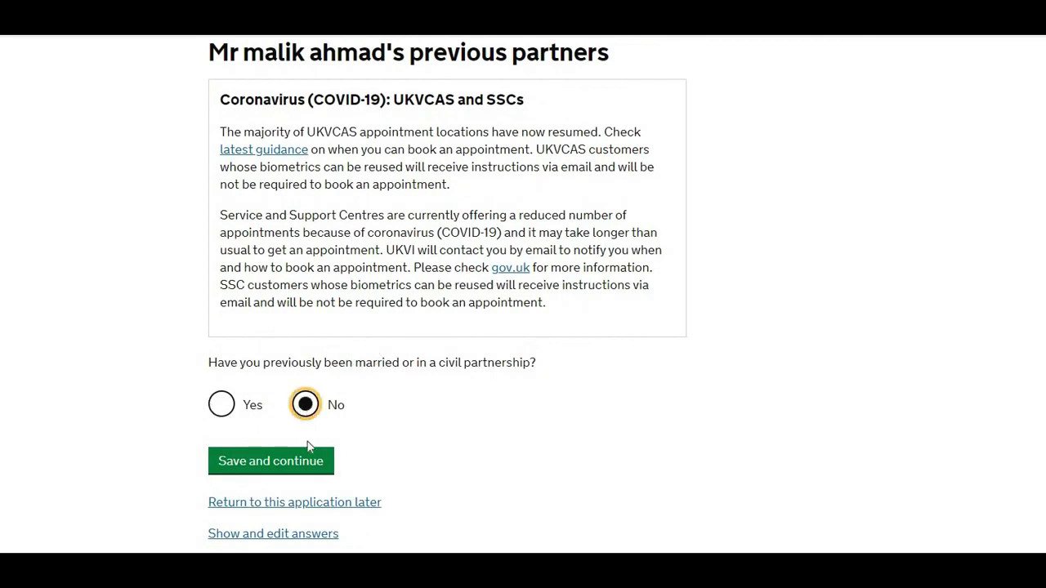
click(304, 462)
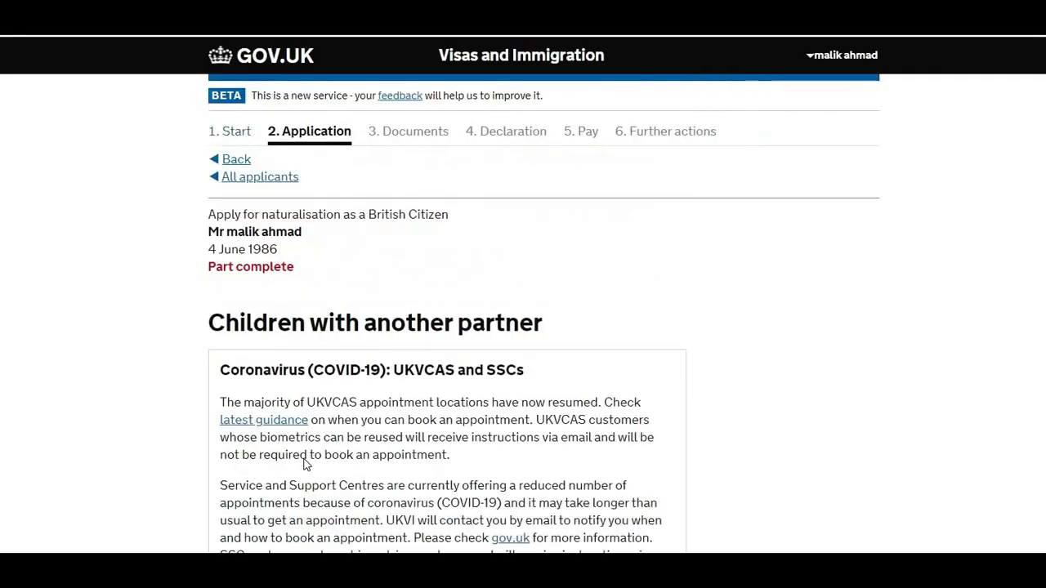
- Answer No to having any children whose birth parent is not the applicant's partner, and save
scroll(304, 463, down, 1)
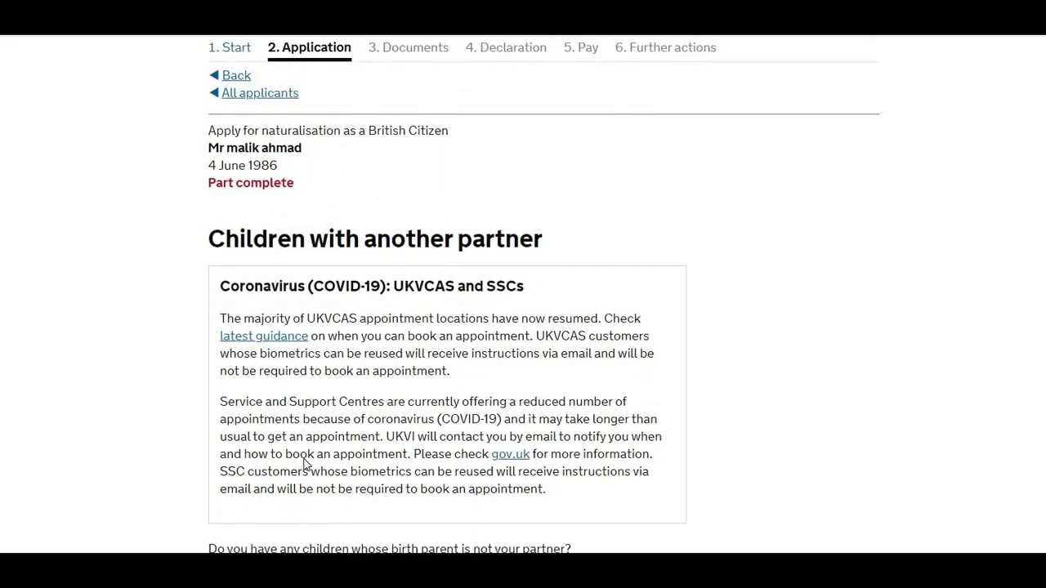
scroll(304, 463, down, 2)
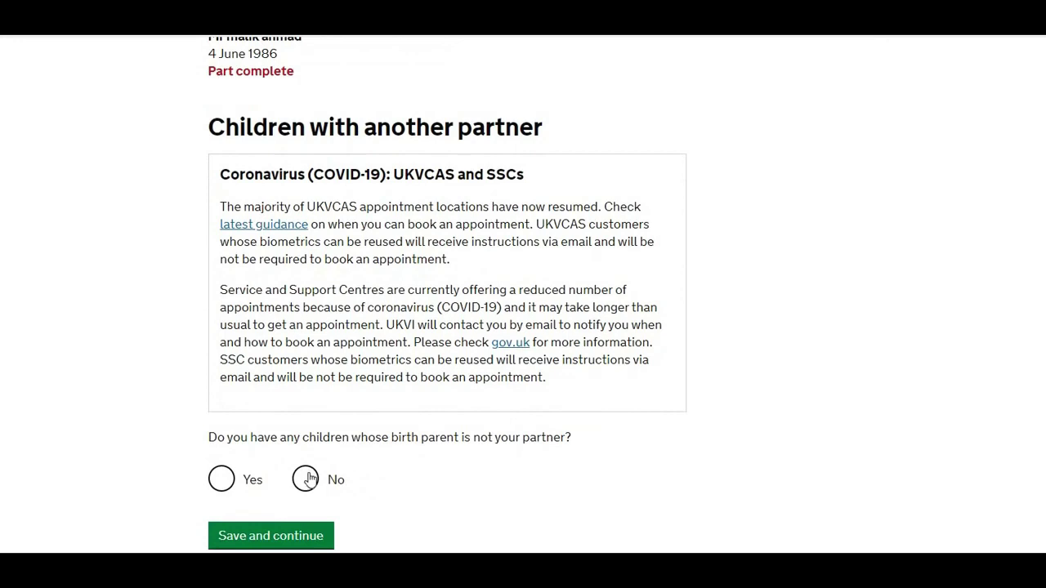
click(307, 480)
click(299, 540)
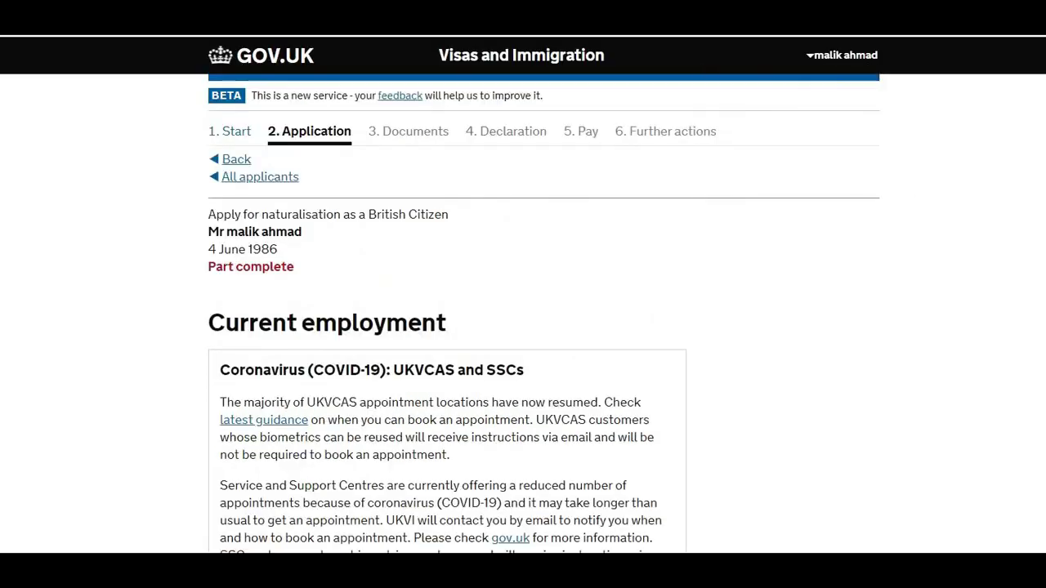
- Change the current employment answer to Yes and save it
scroll(523, 294, down, 4)
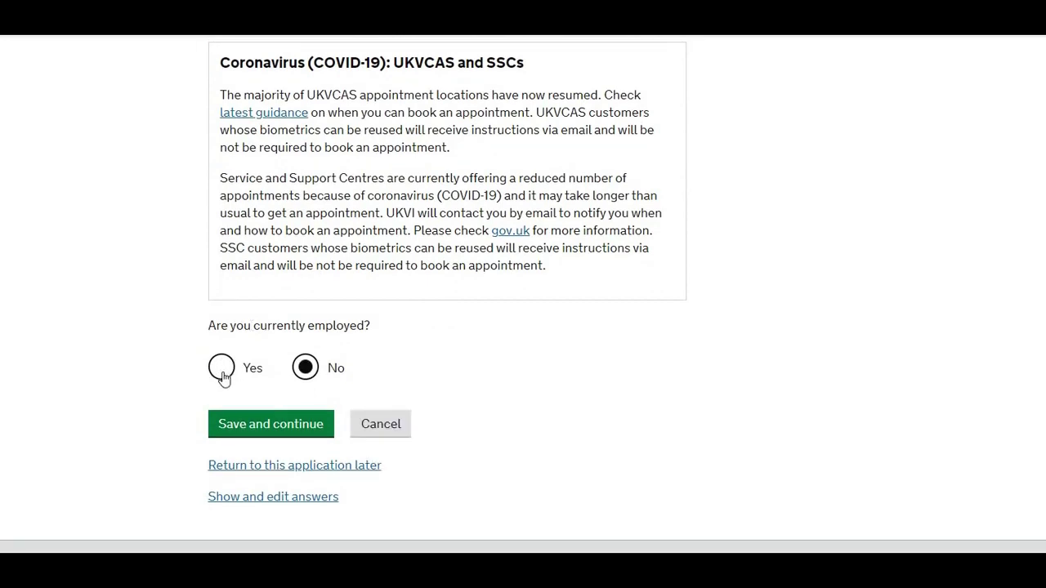
click(222, 371)
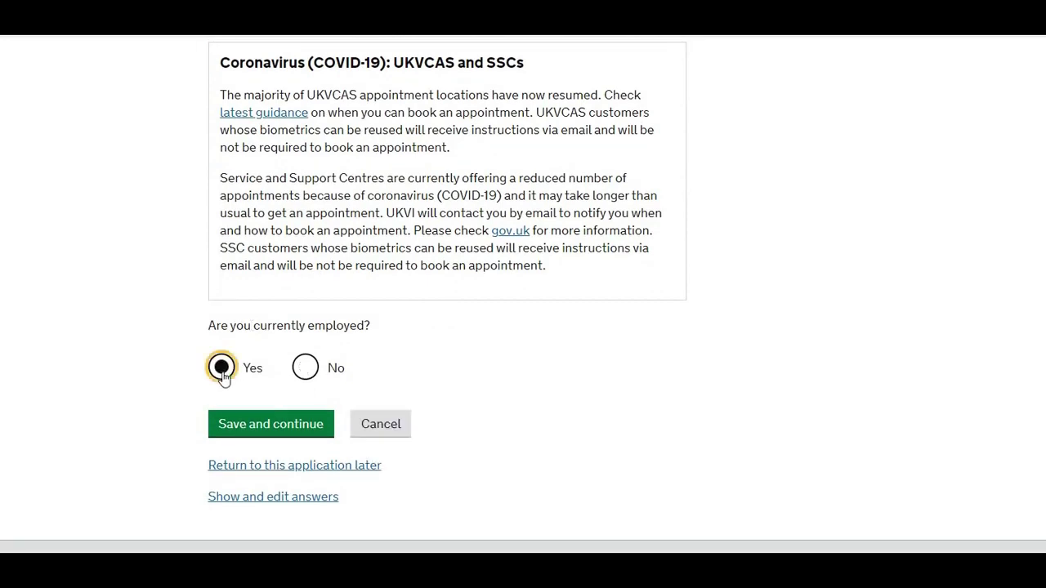
click(273, 431)
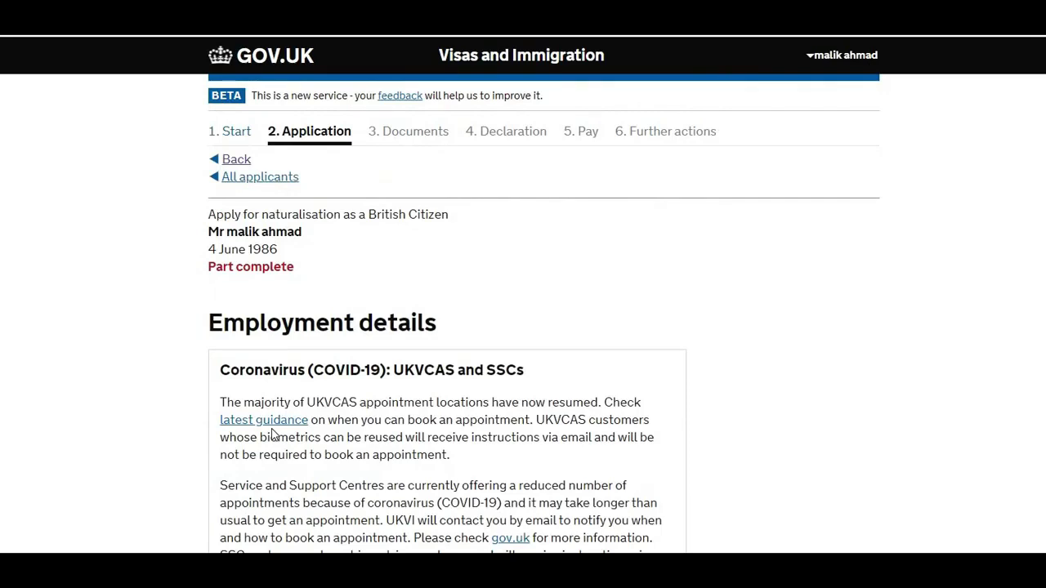
- Examine the employment details requested, such as occupation and type of employment, and the question about other work over the past 10 years
scroll(273, 433, down, 4)
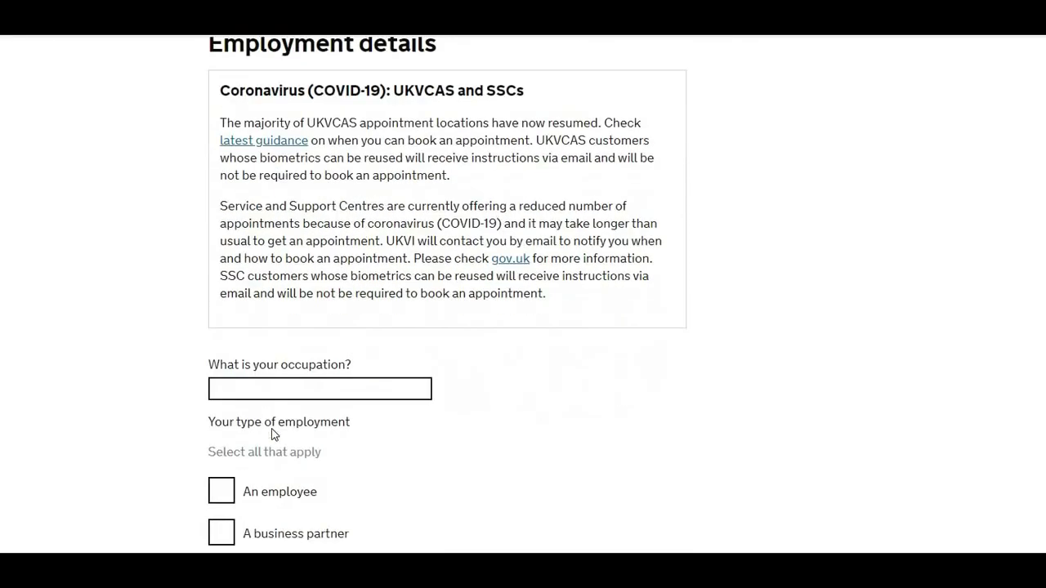
scroll(273, 433, down, 3)
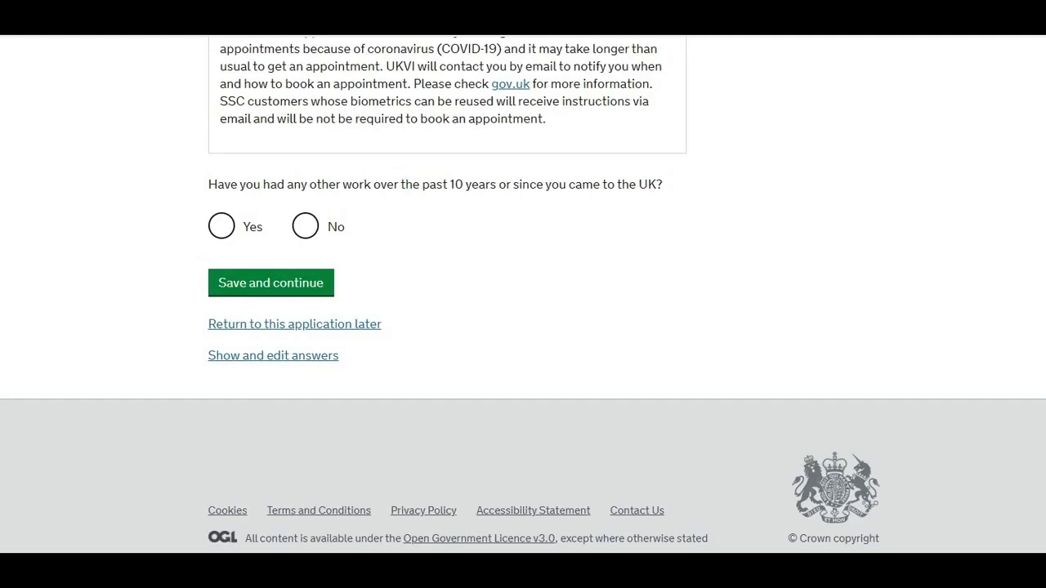
scroll(523, 326, up, 5)
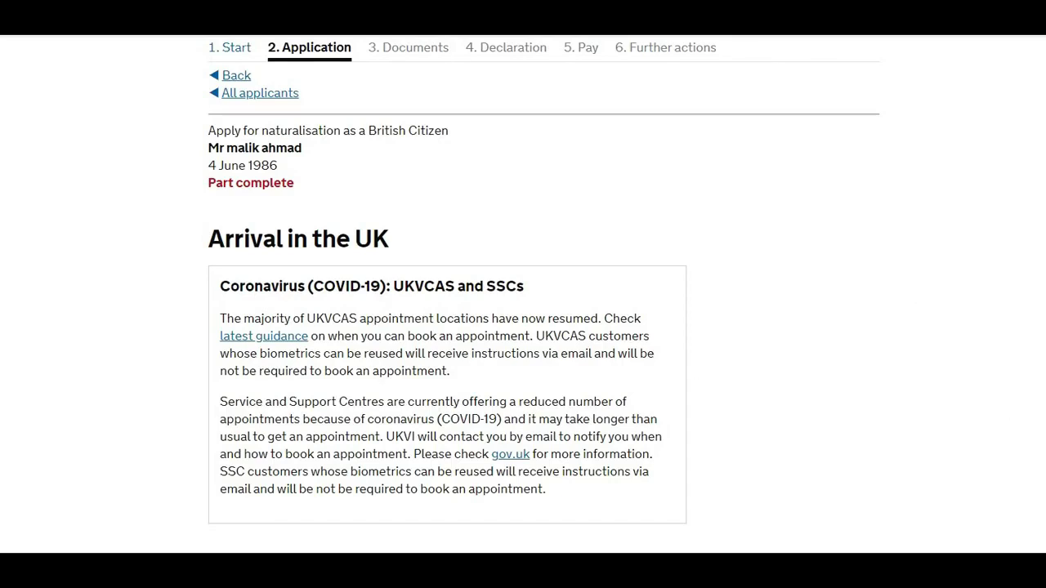
- Enter 30 12 2012 as the date of first arrival in the UK
scroll(523, 295, down, 2)
scroll(447, 294, down, 3)
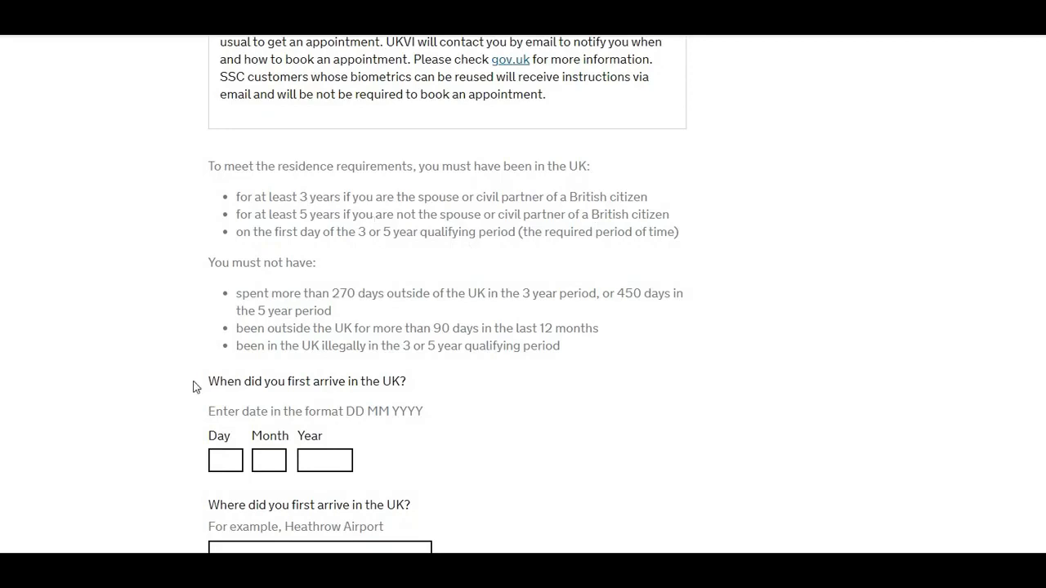
click(237, 461)
text(30)
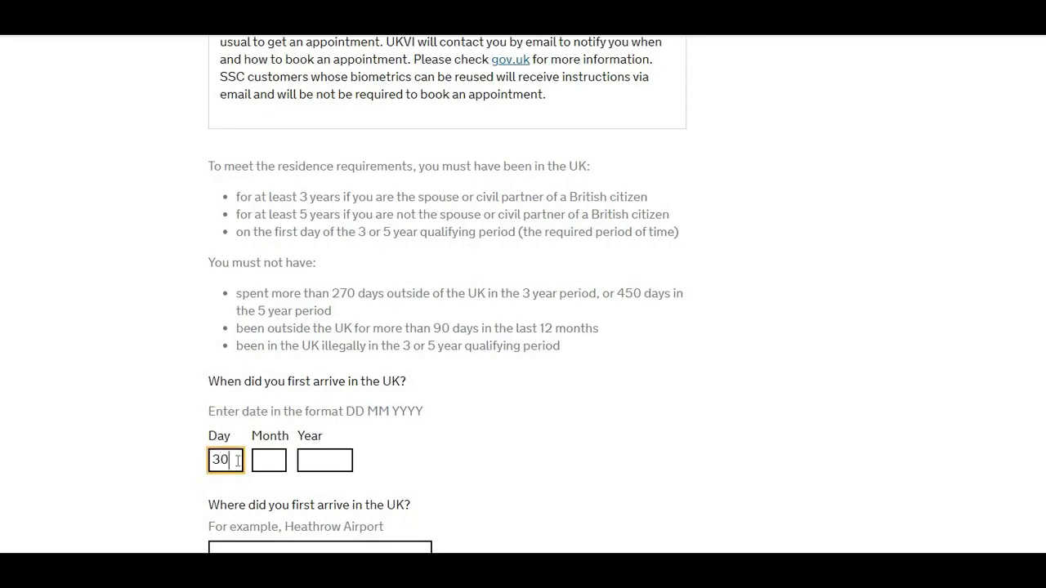
click(273, 463)
text(1)
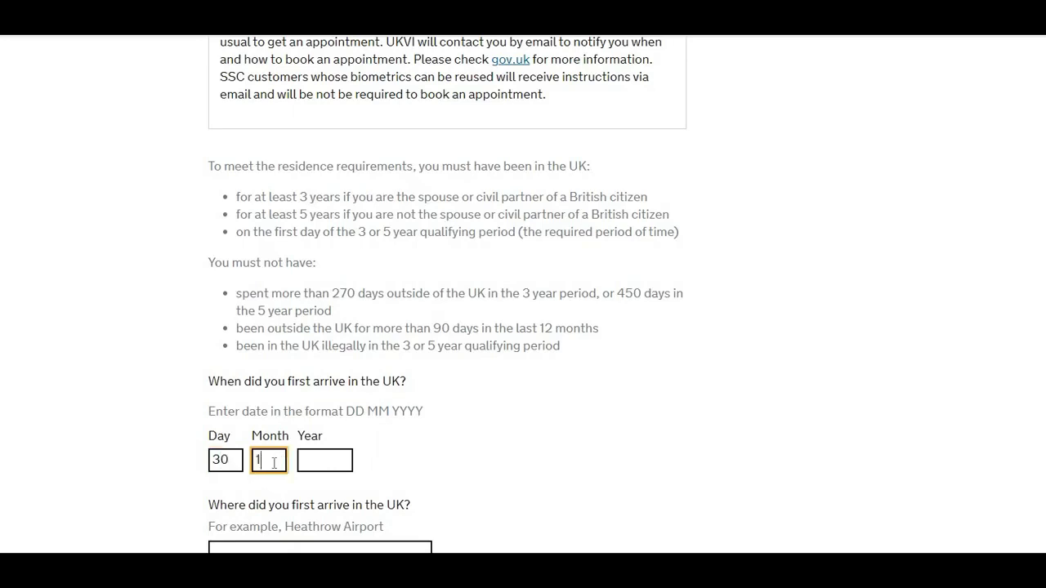
text(2)
click(326, 467)
text(2)
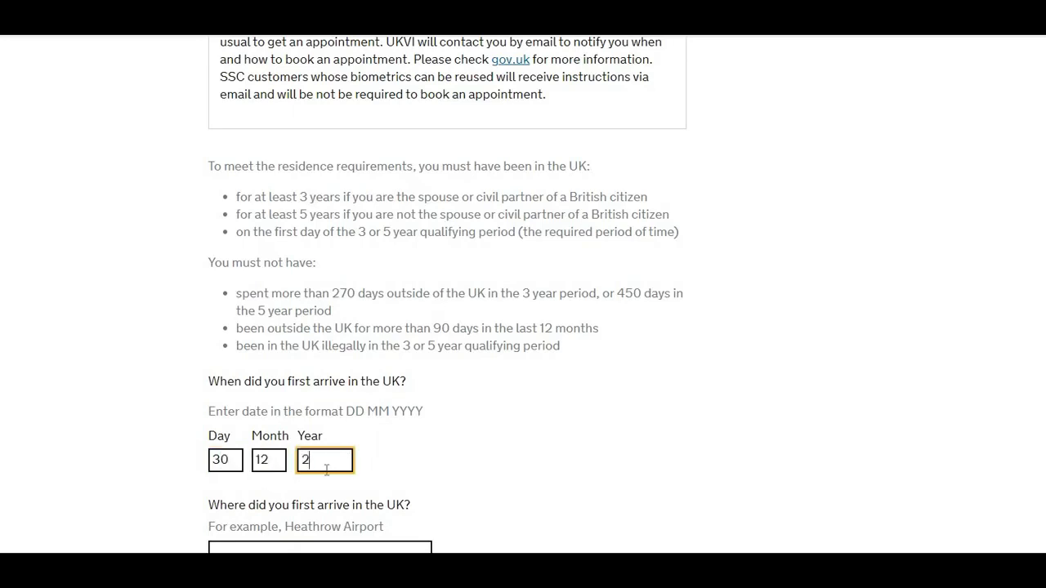
text(012)
- Enter heathrow as the place of first arrival in the UK, and save the arrival details
scroll(523, 294, down, 3)
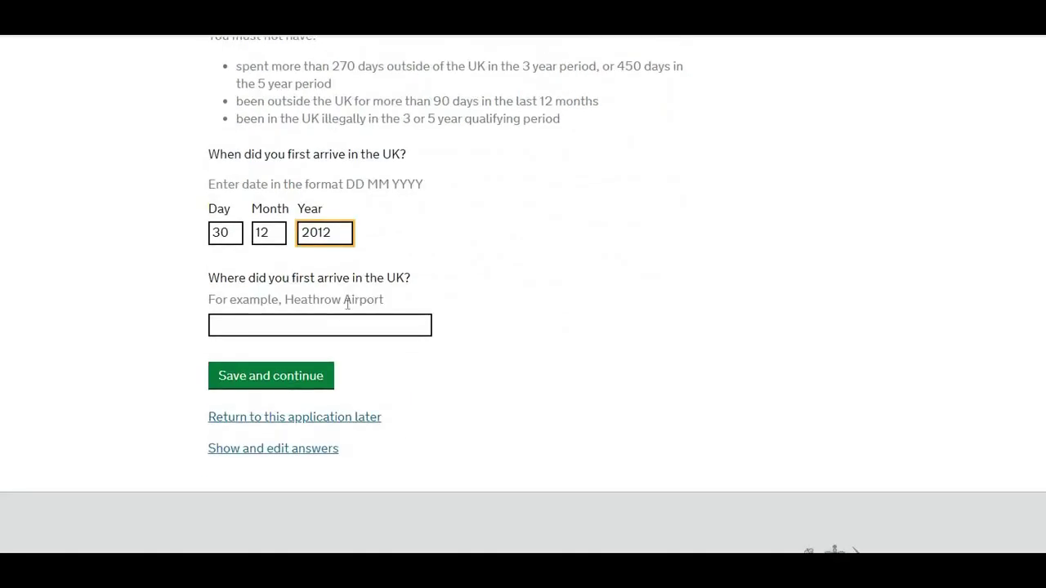
click(289, 321)
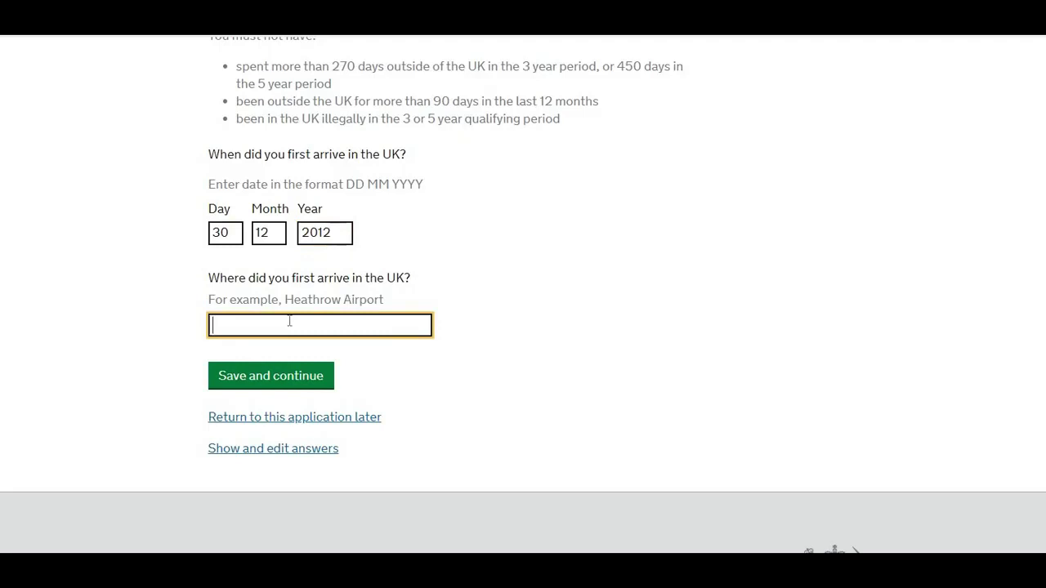
text(heathrow)
click(271, 374)
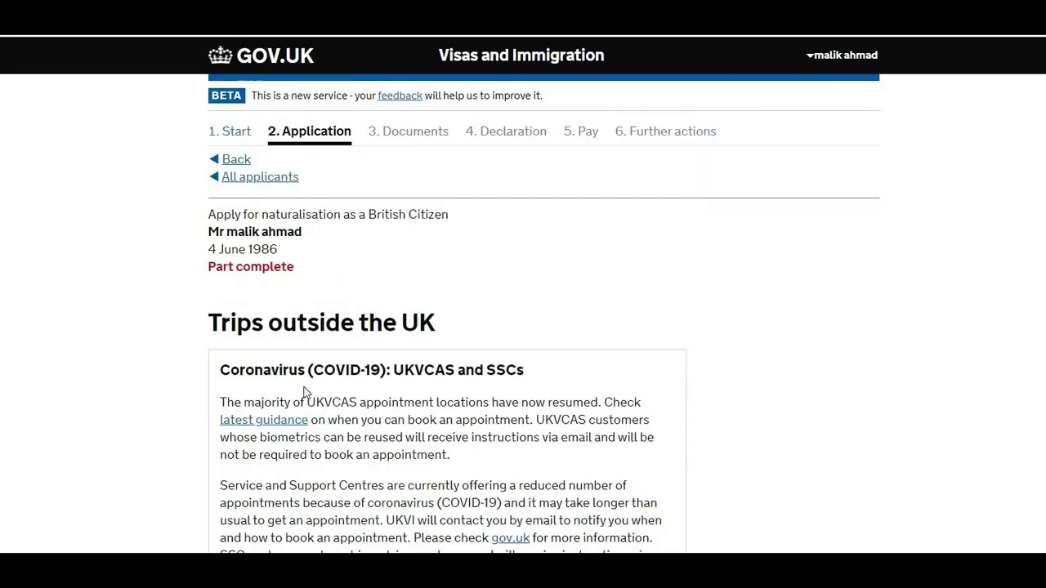
- Answer No to having had any trips outside of the UK, and save
scroll(304, 392, down, 5)
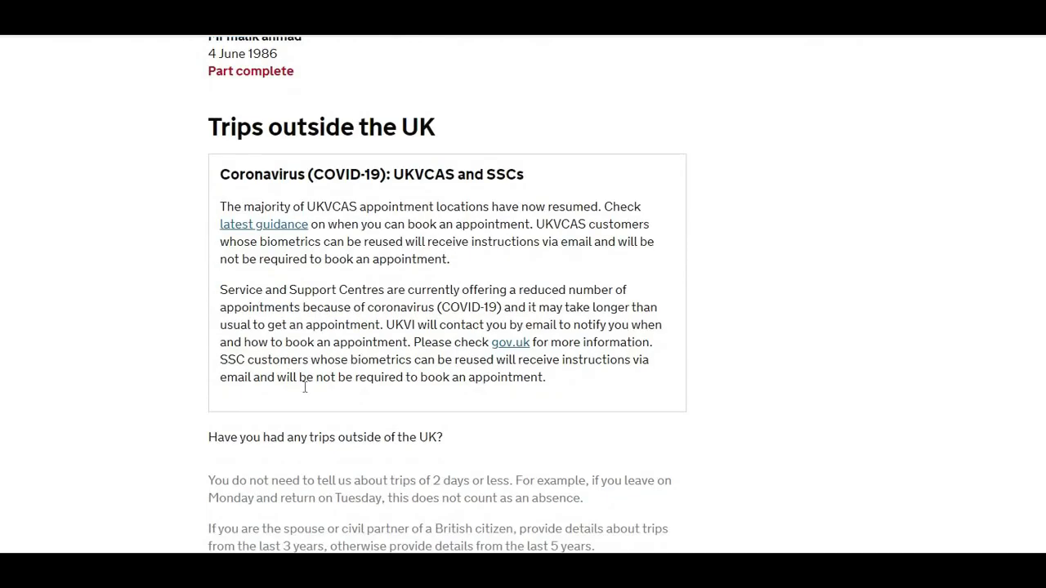
scroll(304, 388, down, 3)
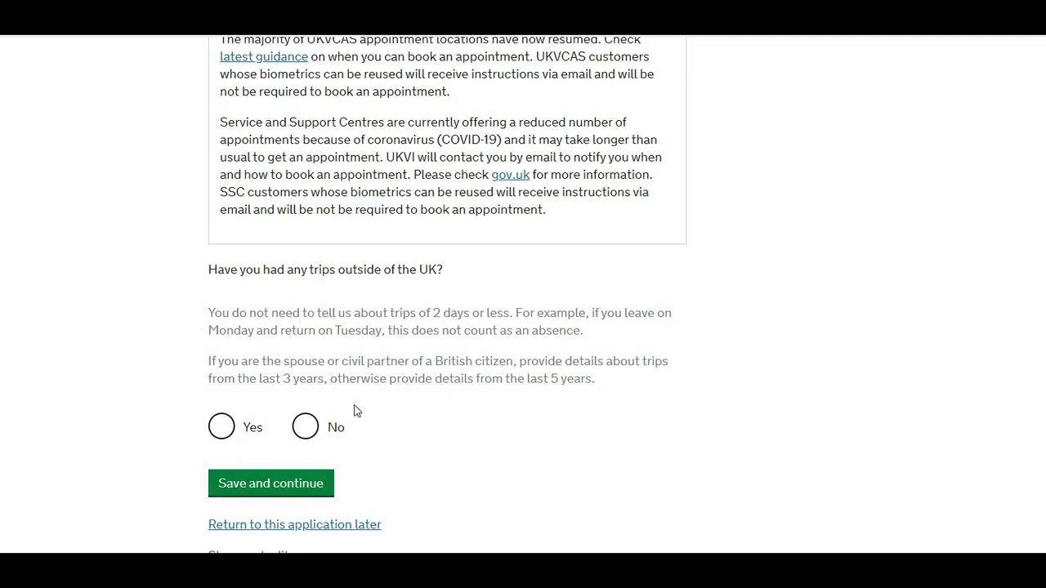
click(320, 425)
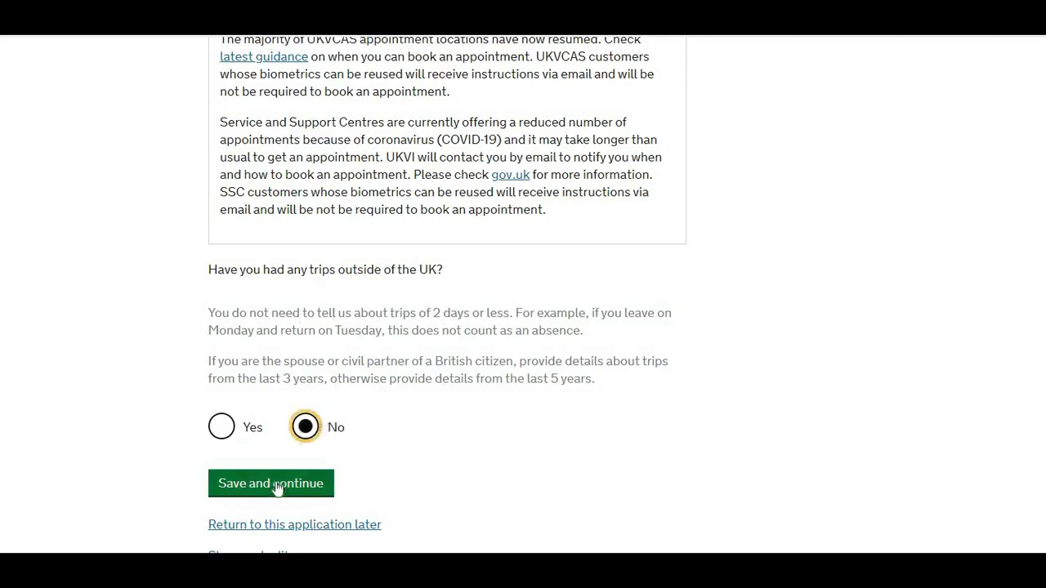
click(277, 486)
- Answer Yes to planning for the main home to be in the UK if the application is successful, and save
scroll(277, 487, down, 3)
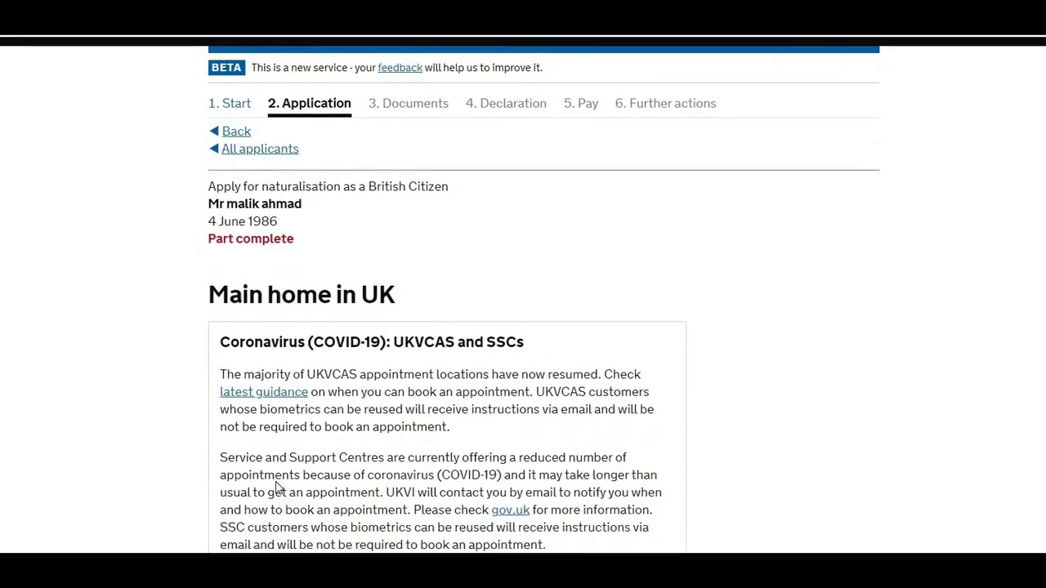
scroll(277, 486, down, 2)
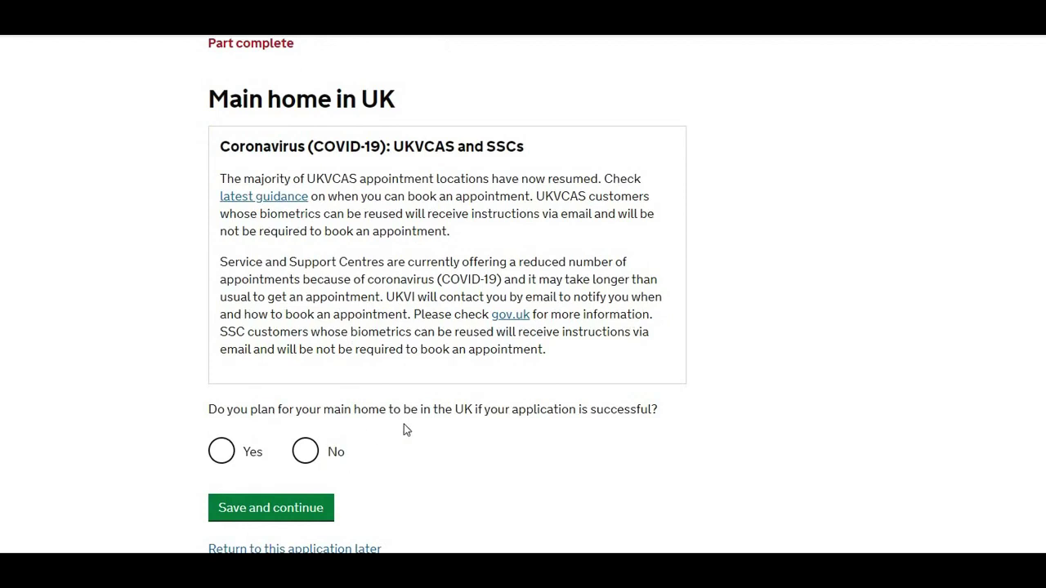
click(219, 450)
click(254, 510)
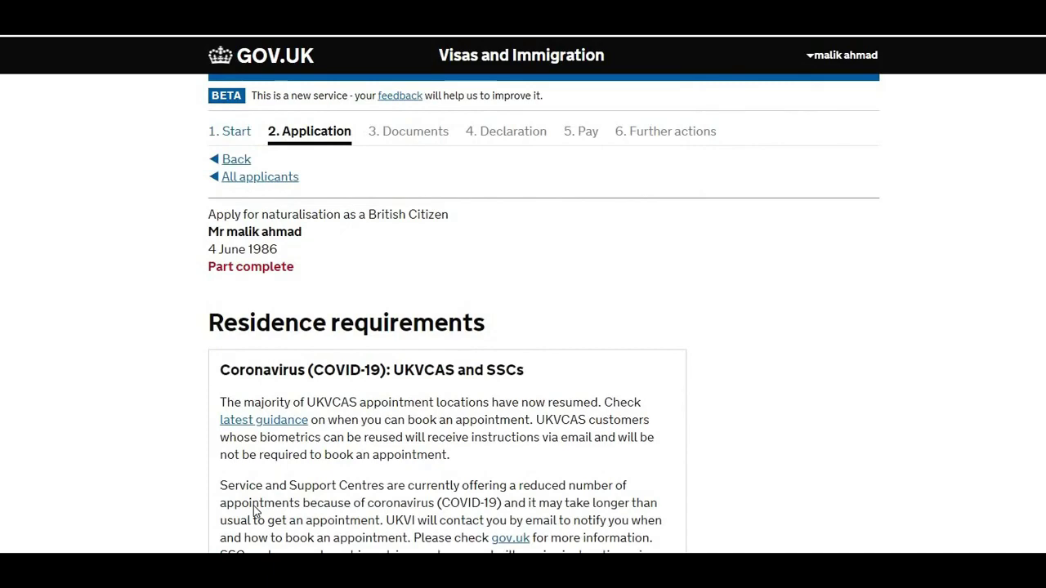
- Review the qualifying period conditions, answer Yes to meeting the residence requirements, and save
scroll(254, 509, down, 3)
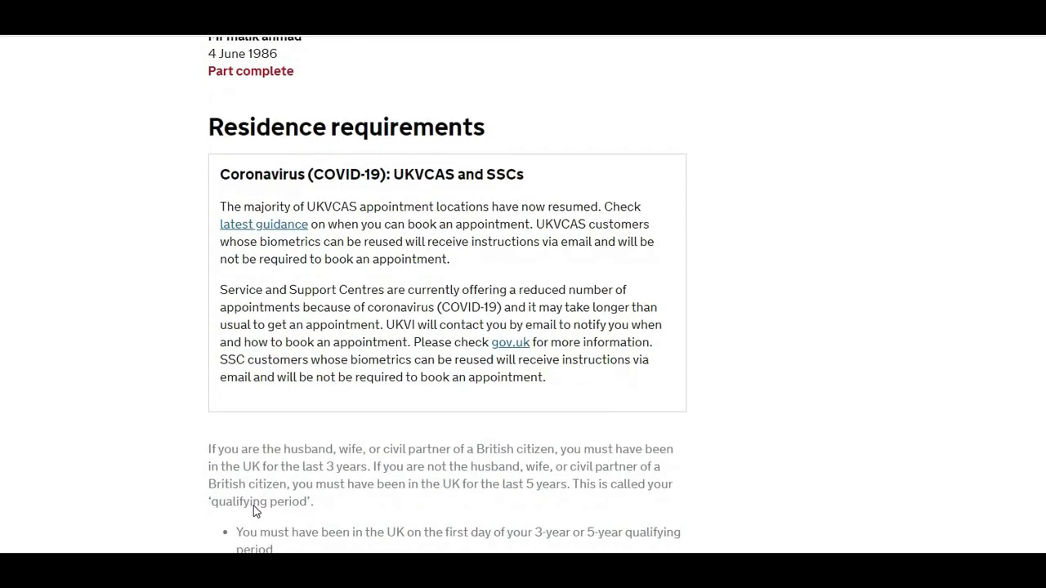
scroll(253, 511, down, 4)
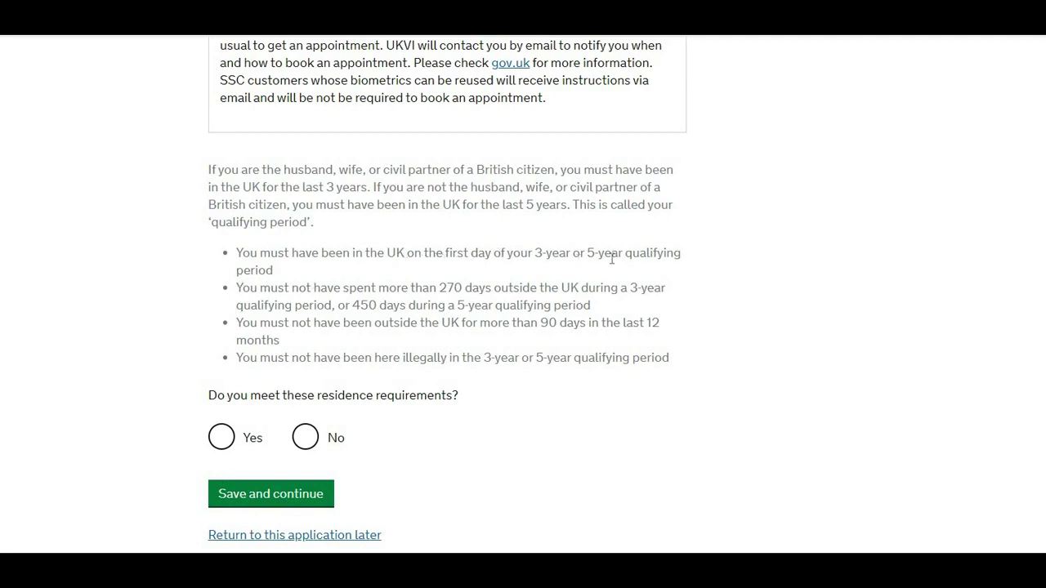
click(224, 449)
click(259, 496)
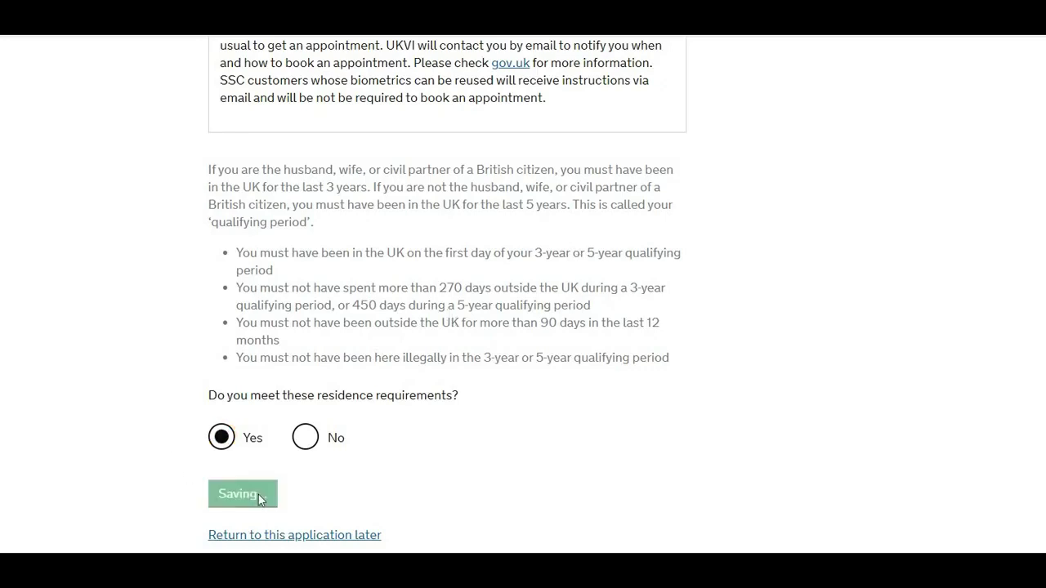
- Answer No to both special circumstances questions about not meeting the requirements for British citizenship, and save
scroll(258, 501, down, 3)
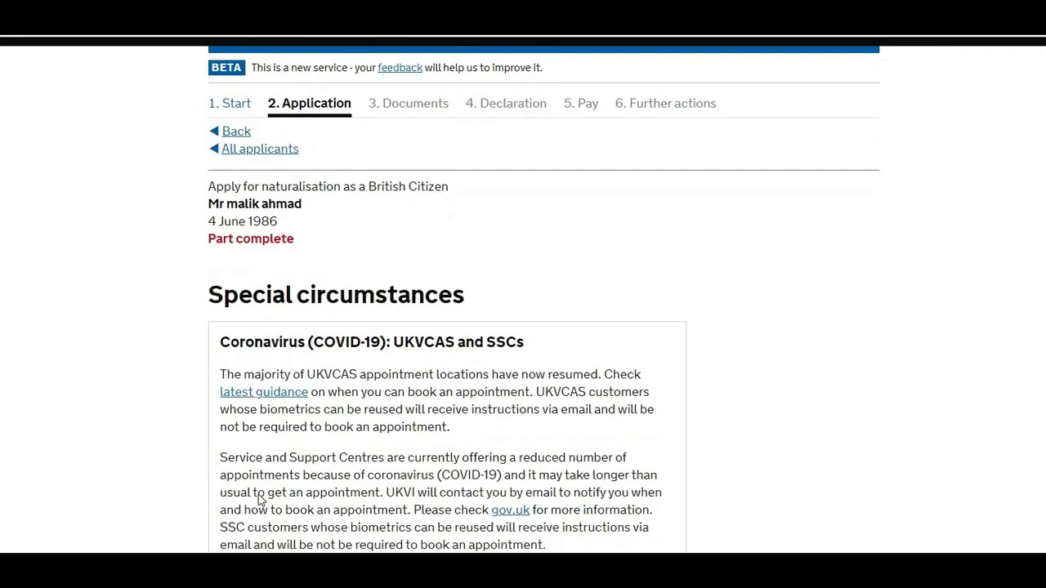
scroll(258, 495, down, 1)
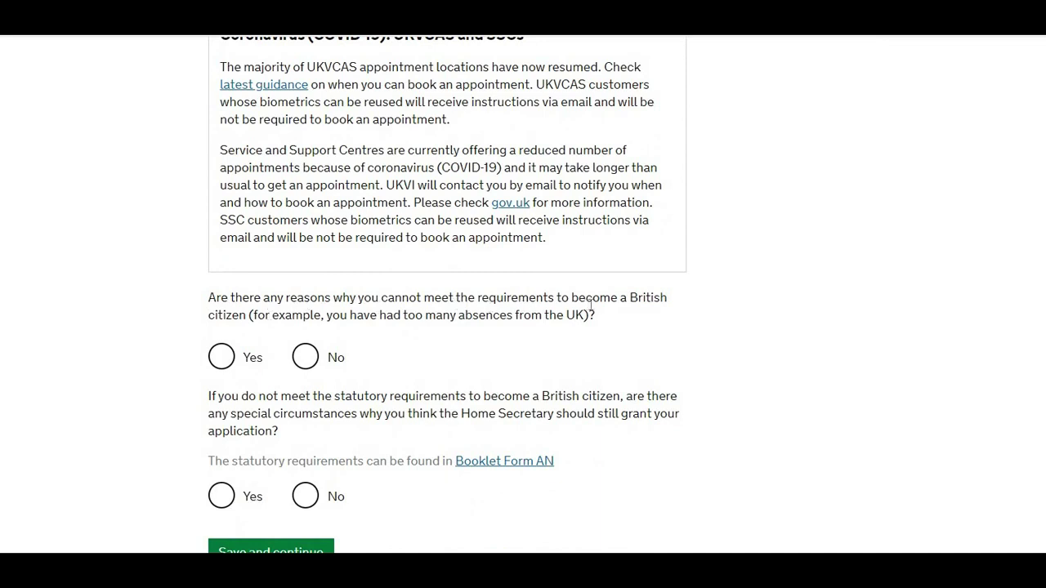
click(314, 358)
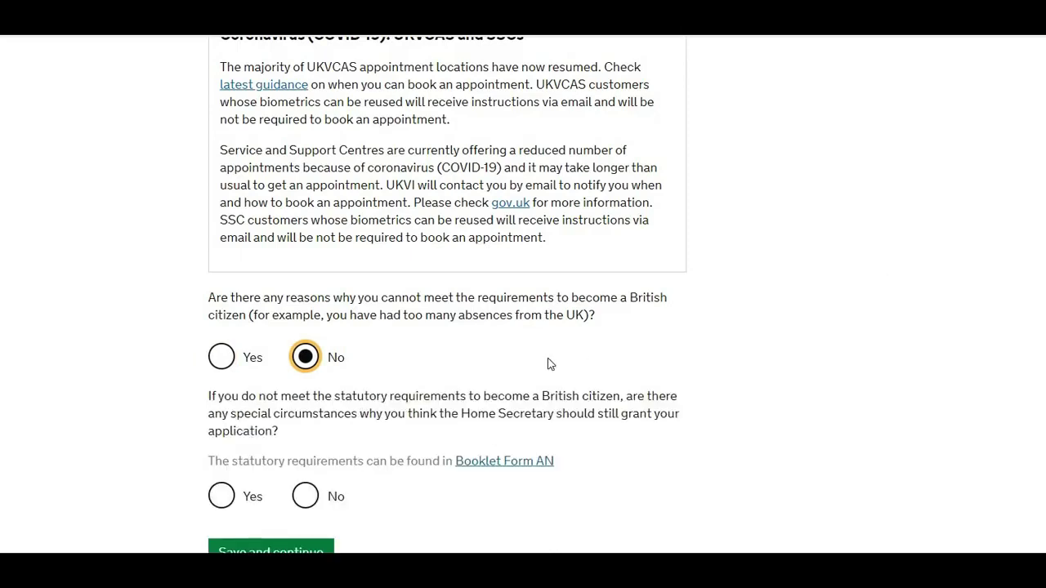
click(303, 499)
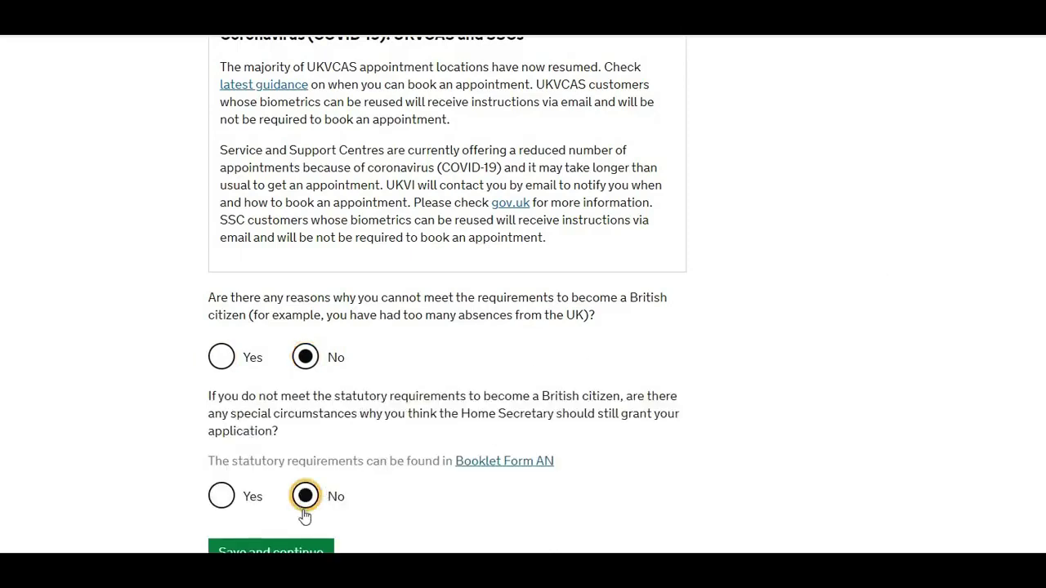
click(299, 549)
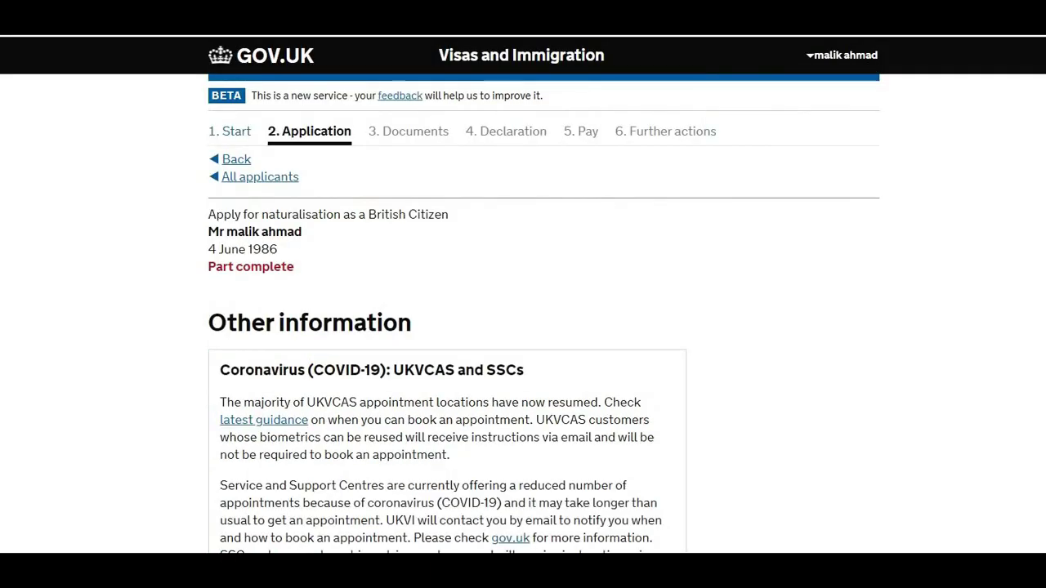
- Answer No to having any other details to be considered for the application, and save
scroll(523, 294, down, 3)
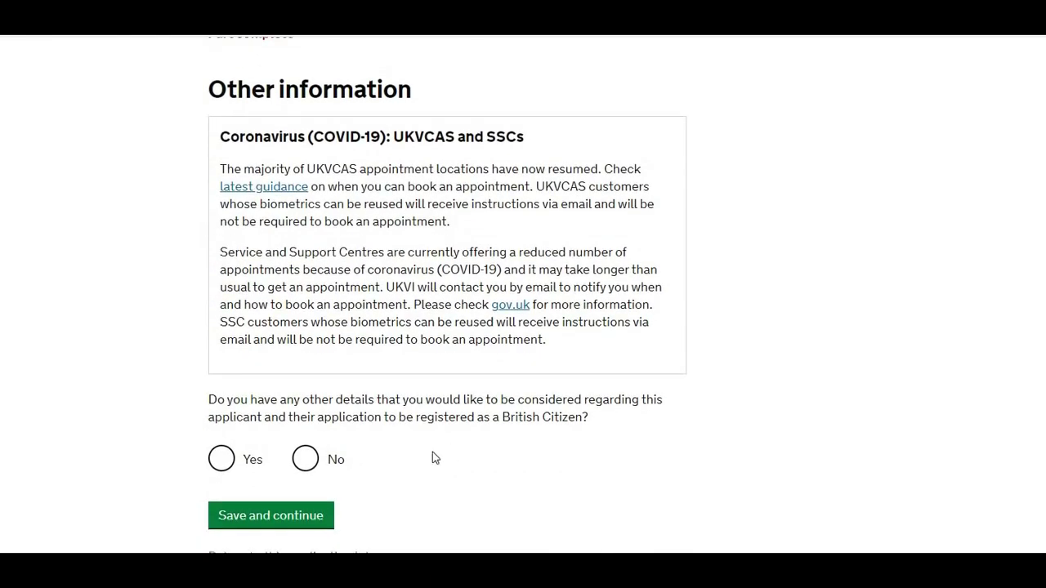
click(304, 459)
click(223, 460)
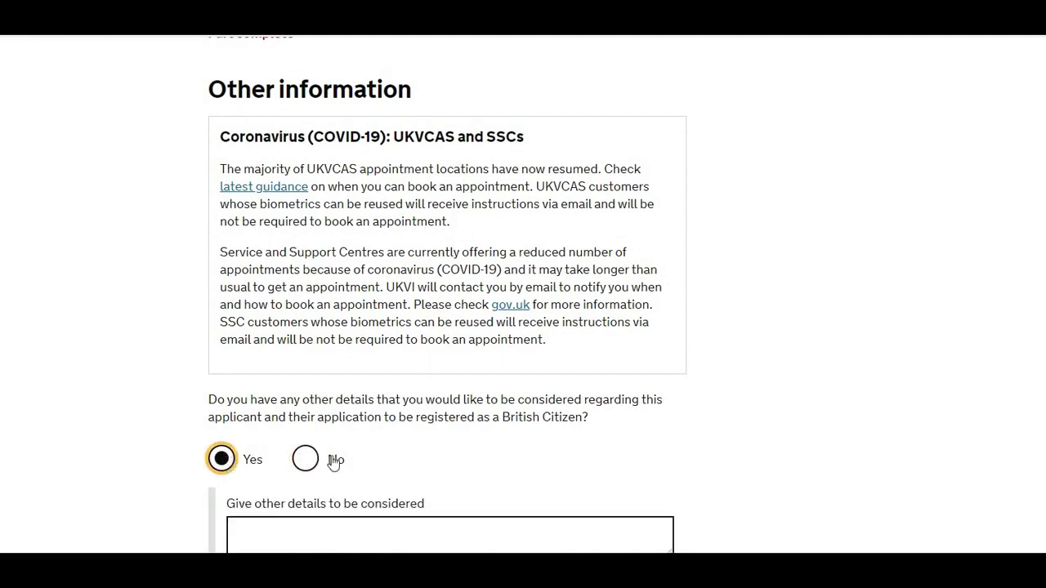
click(305, 459)
click(282, 518)
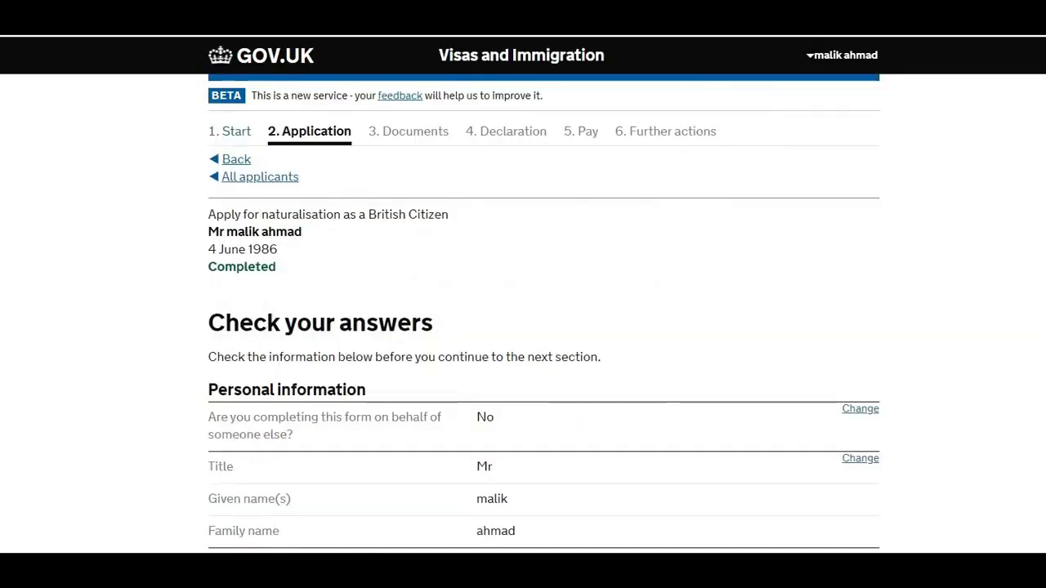
- Review the full summary of application answers, and continue to the applicants overview
scroll(523, 327, down, 5)
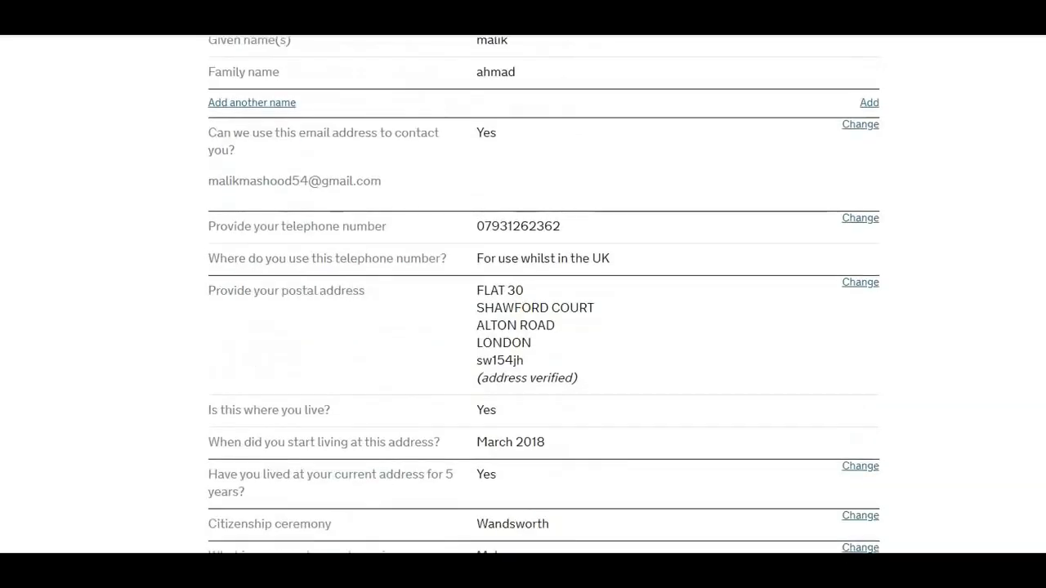
scroll(523, 327, up, 5)
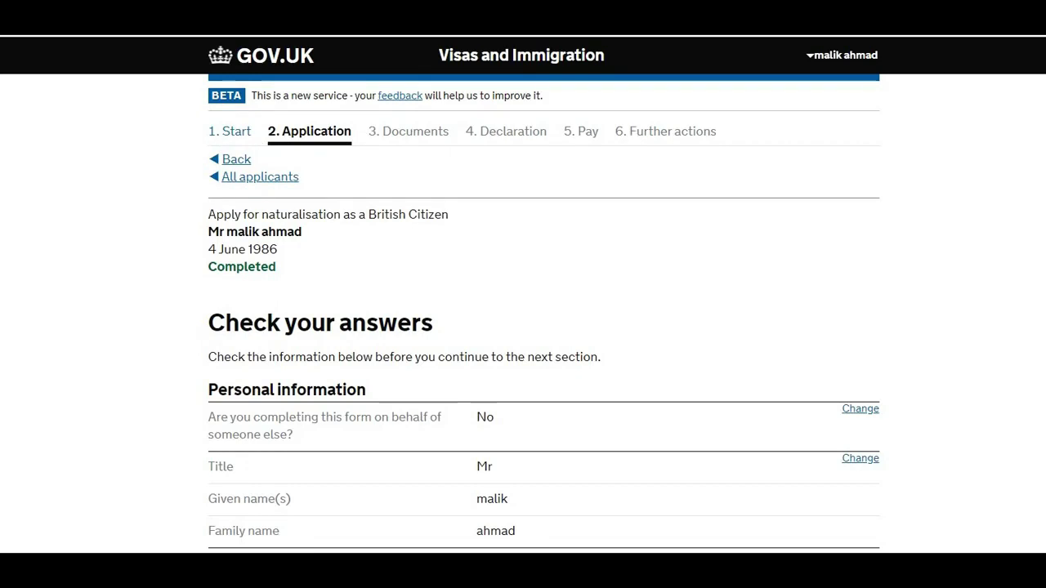
scroll(522, 294, down, 20)
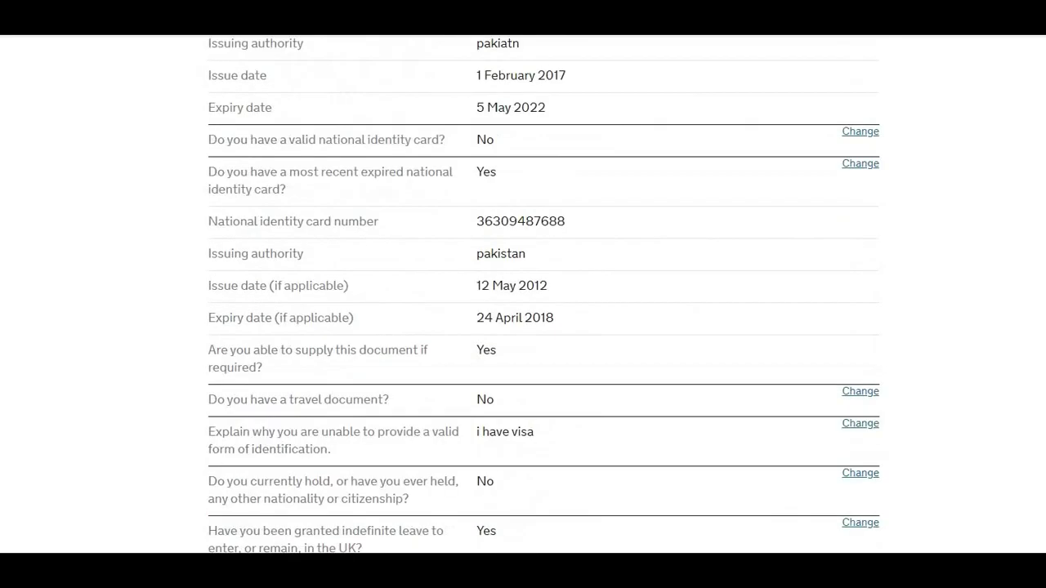
scroll(523, 294, down, 20)
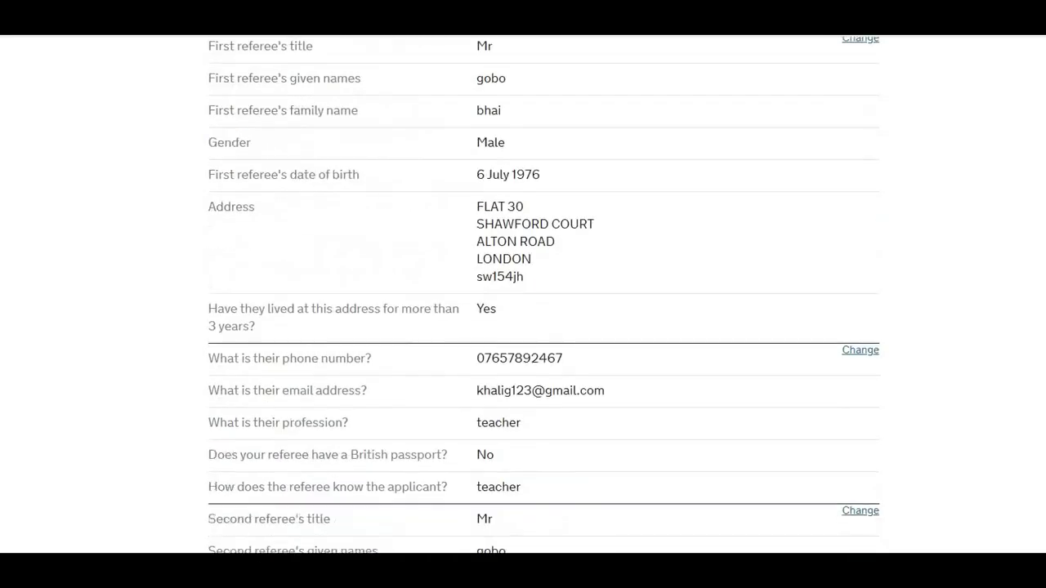
scroll(523, 294, down, 7)
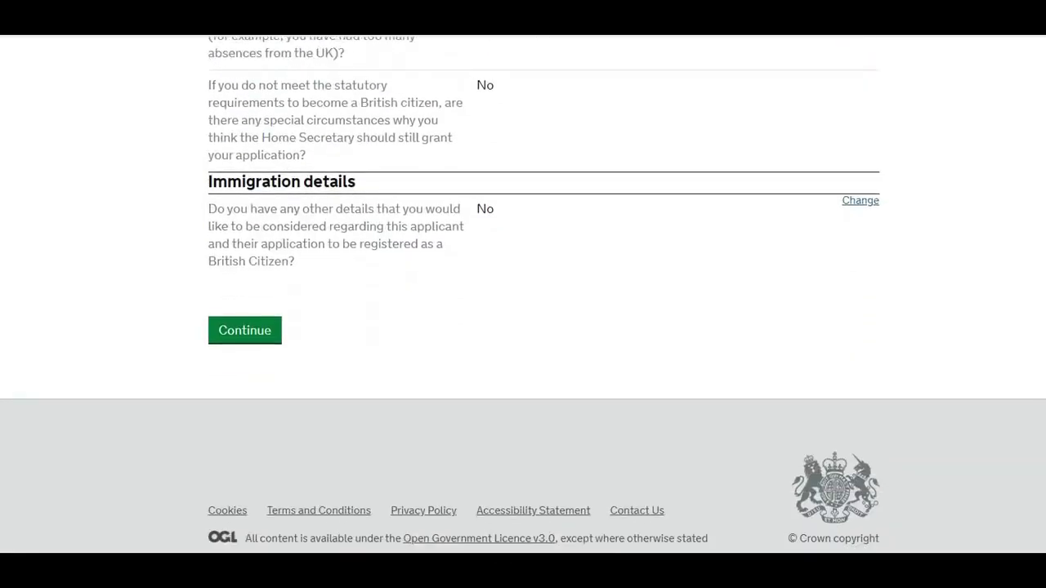
click(254, 346)
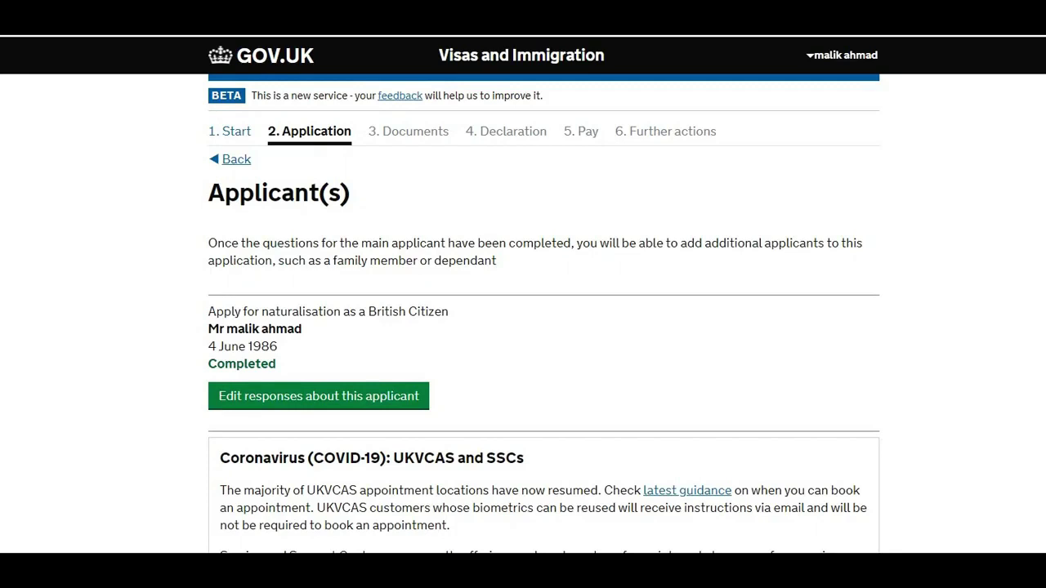
- Review the applicants overview and continue to the documents section without adding another applicant
scroll(523, 294, down, 4)
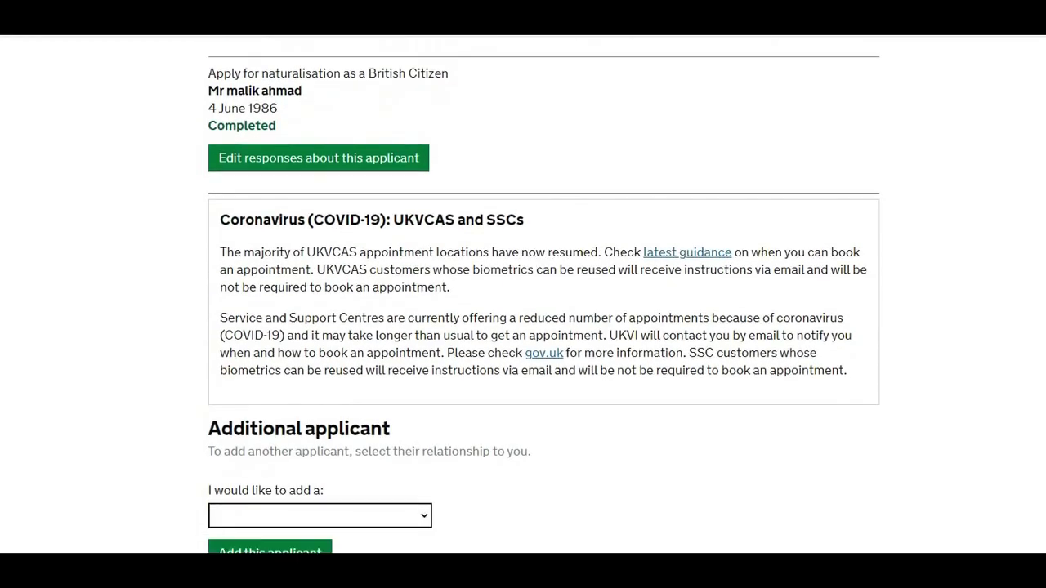
scroll(523, 294, up, 1)
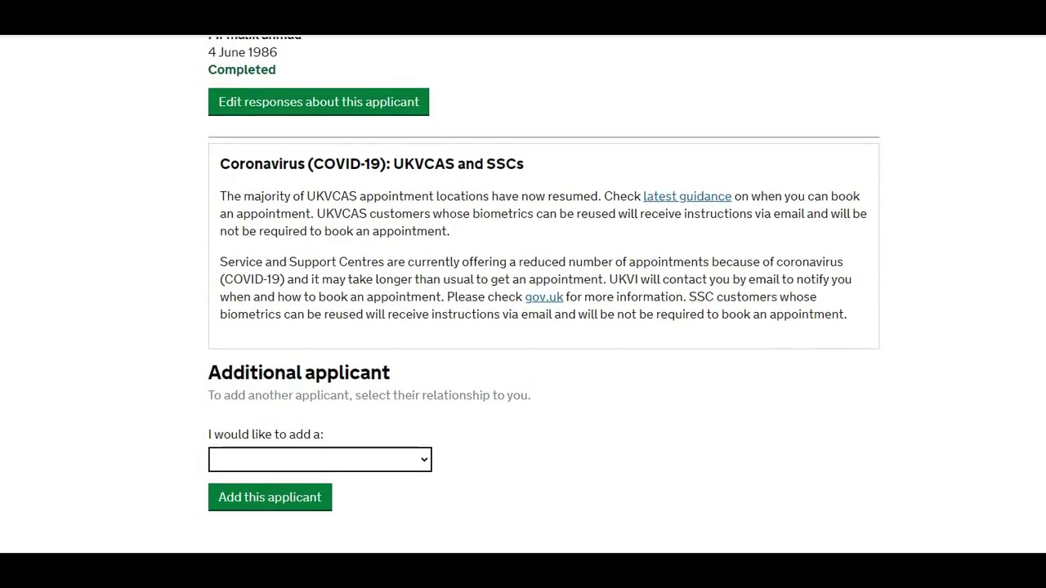
scroll(523, 294, up, 3)
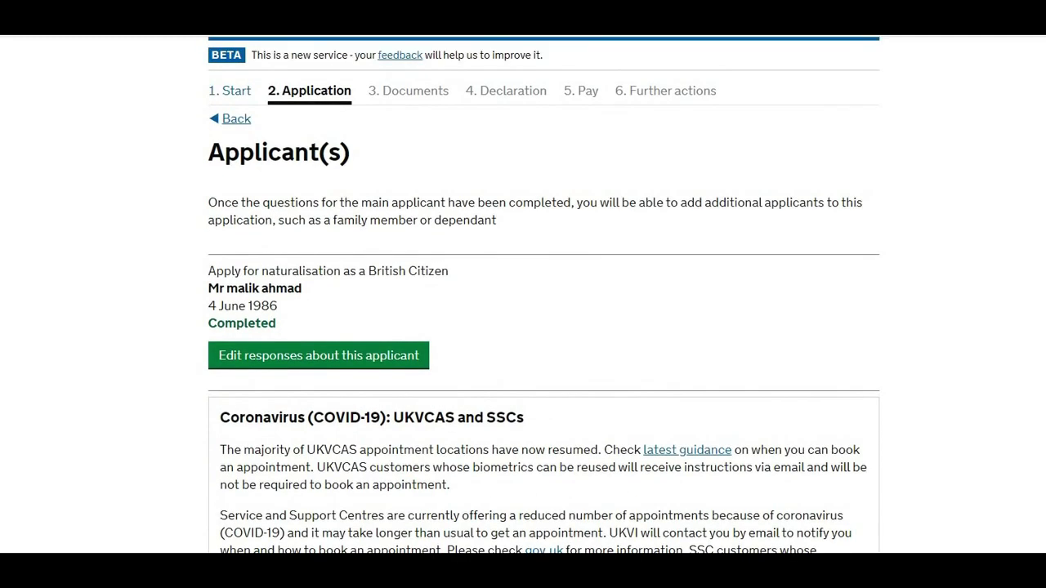
scroll(523, 294, down, 3)
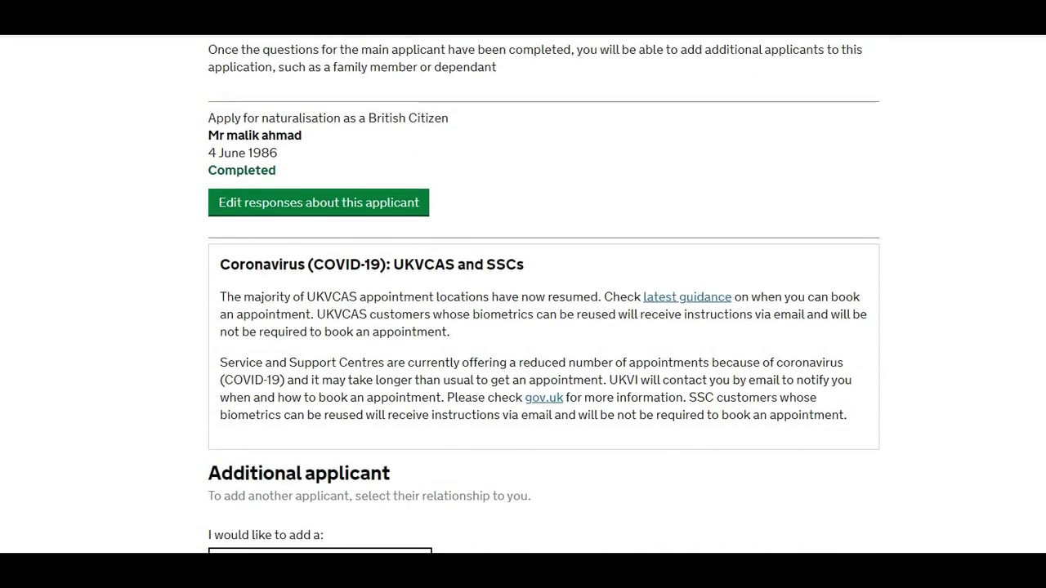
scroll(523, 295, down, 3)
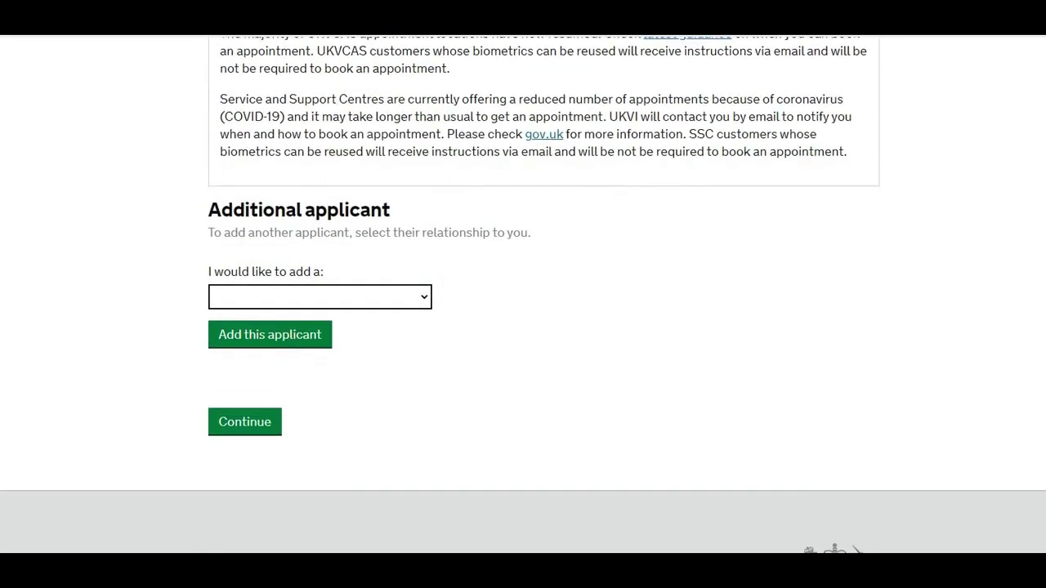
click(261, 392)
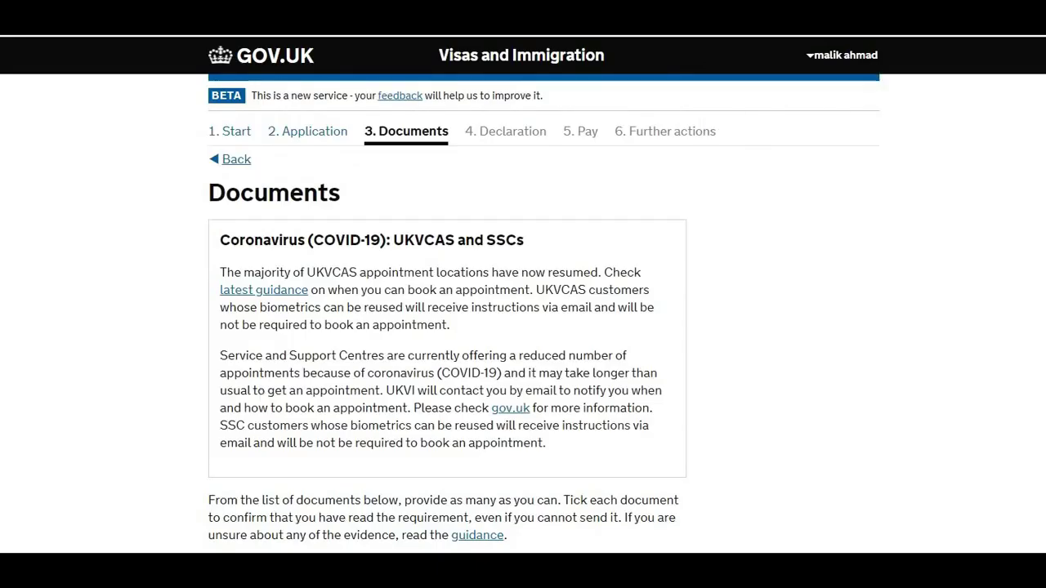
- Read the document requirements and confirm the expired identity card, proof of freedom from immigration time restrictions, Biometric Residence Permit and English certificate
scroll(523, 294, down, 6)
scroll(522, 294, up, 3)
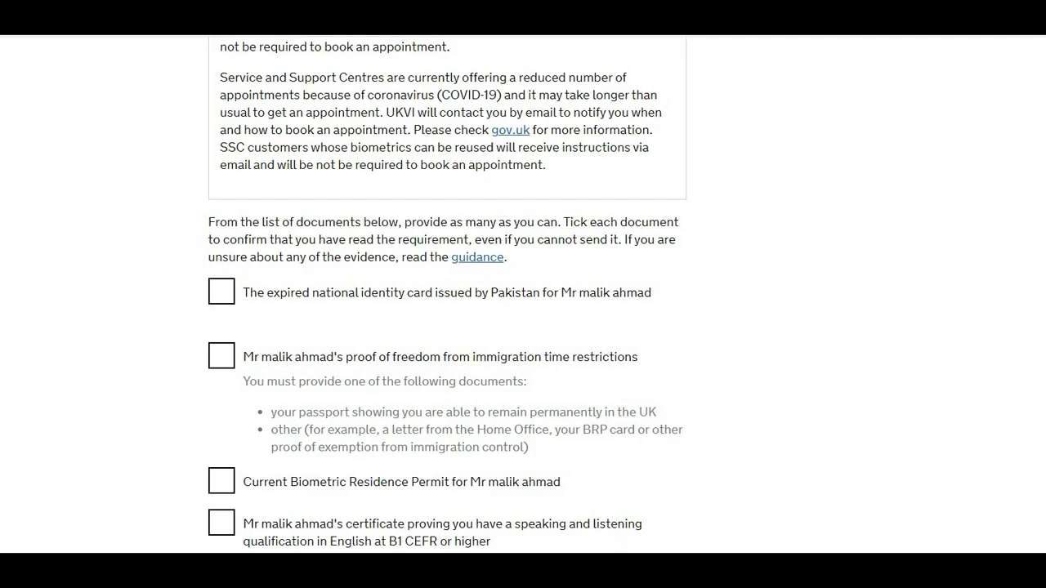
scroll(523, 294, down, 2)
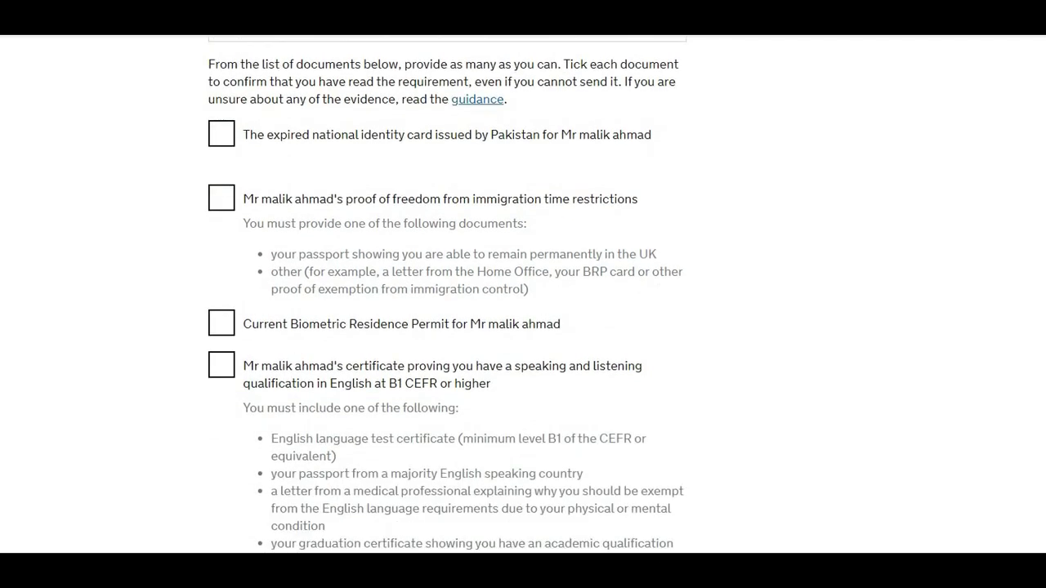
scroll(523, 294, down, 9)
scroll(523, 294, up, 1)
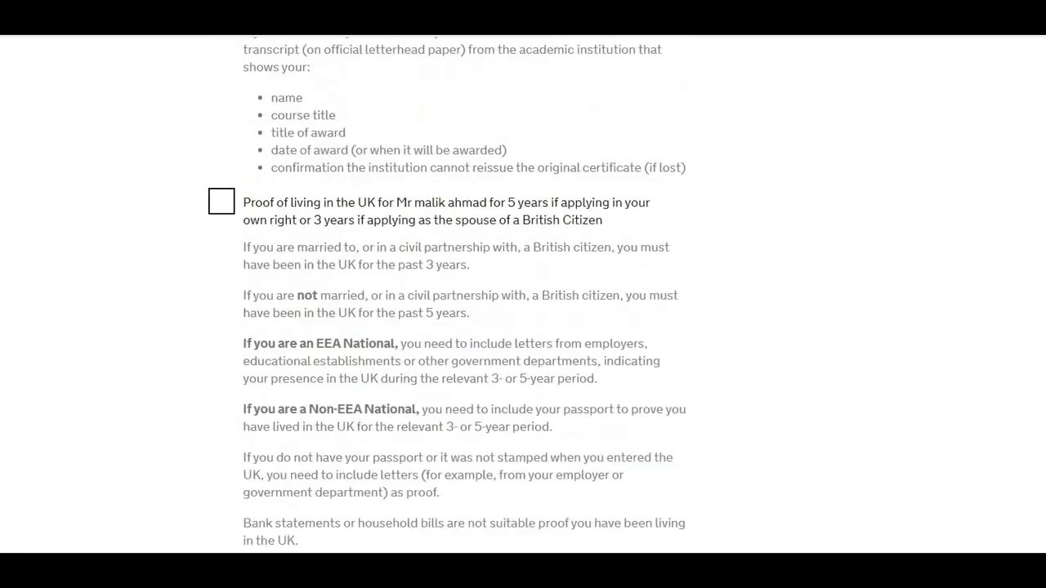
scroll(523, 294, down, 4)
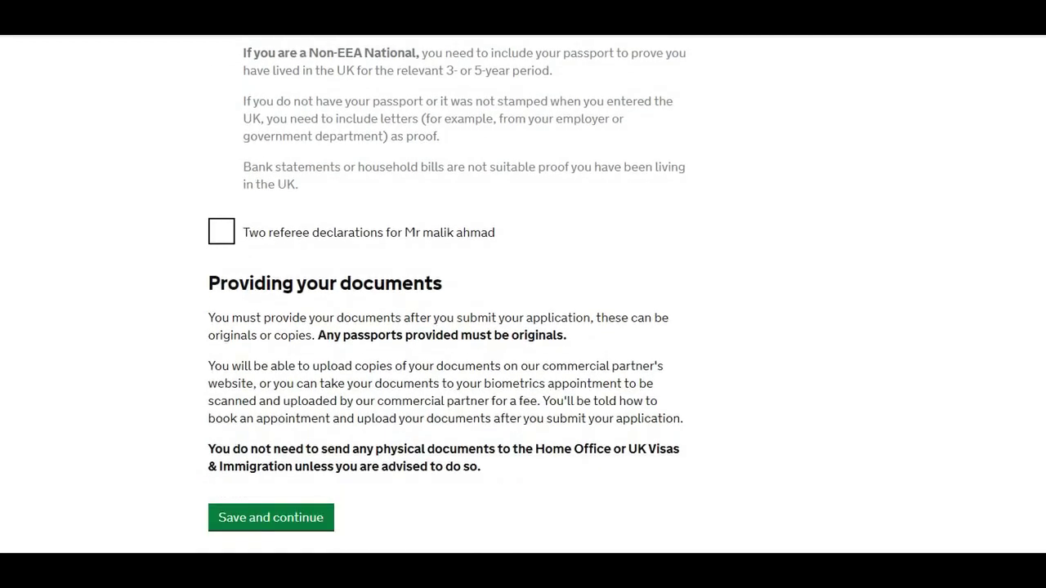
scroll(523, 294, down, 1)
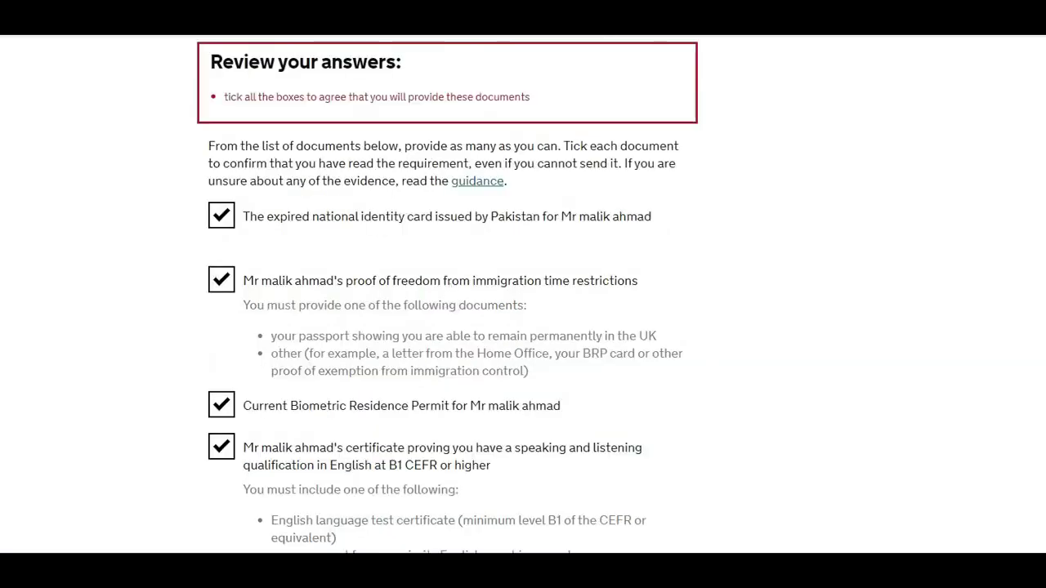
- Confirm the requirements for proof of living in the UK and two referee declarations, and save the documents section
scroll(447, 294, down, 6)
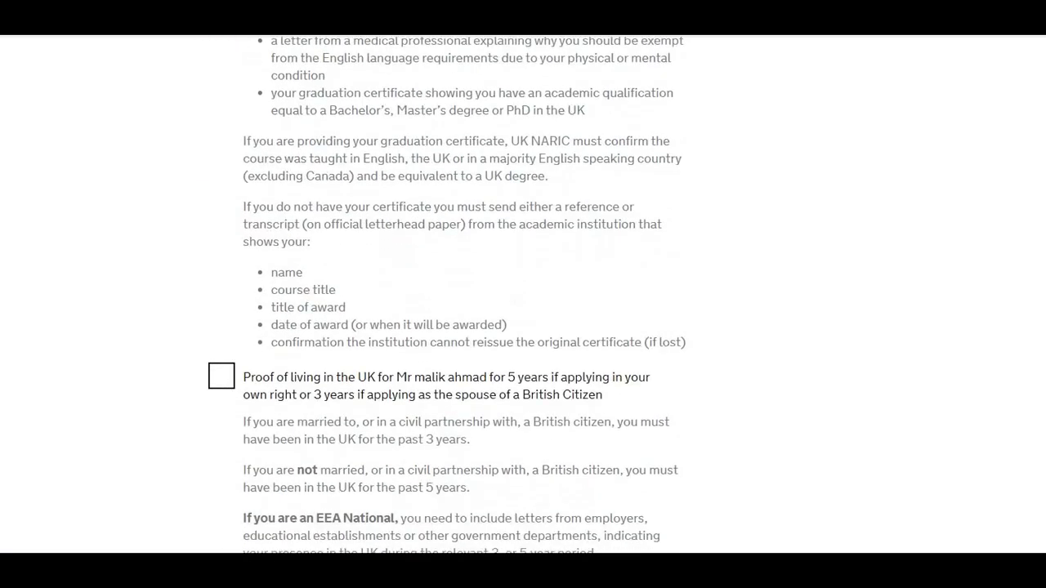
scroll(448, 294, down, 2)
click(226, 219)
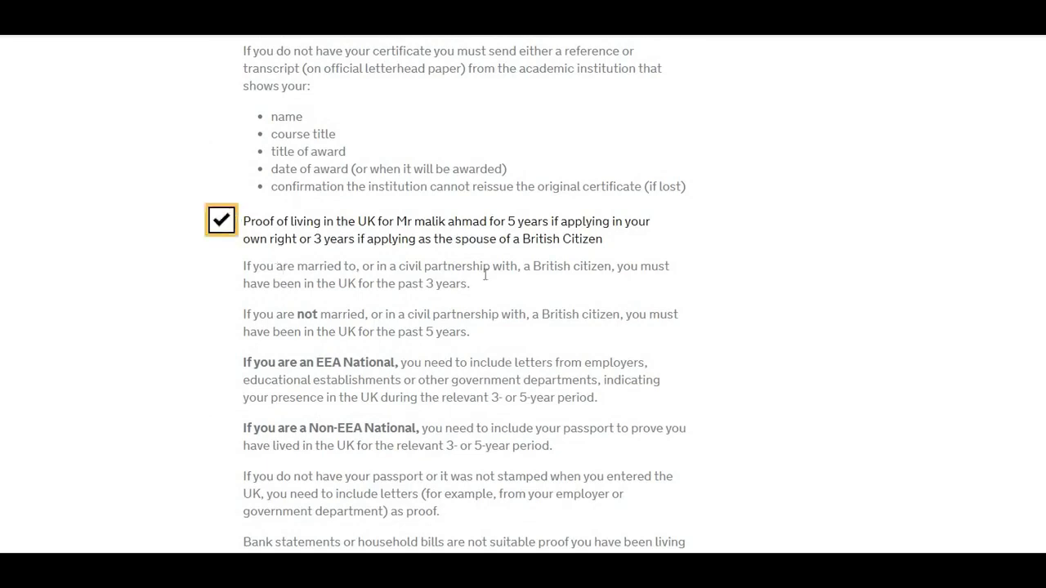
scroll(251, 202, down, 5)
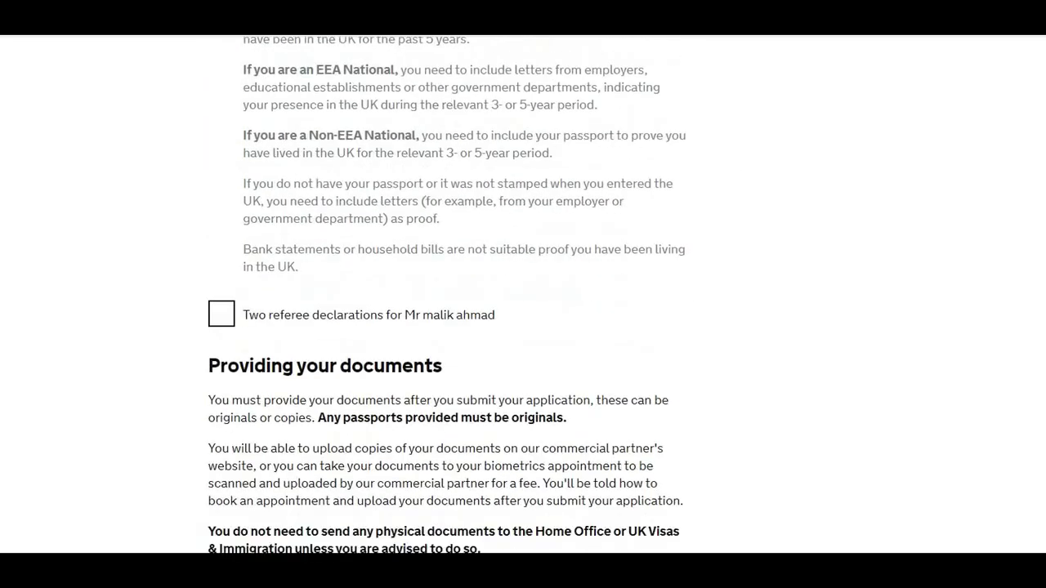
click(219, 169)
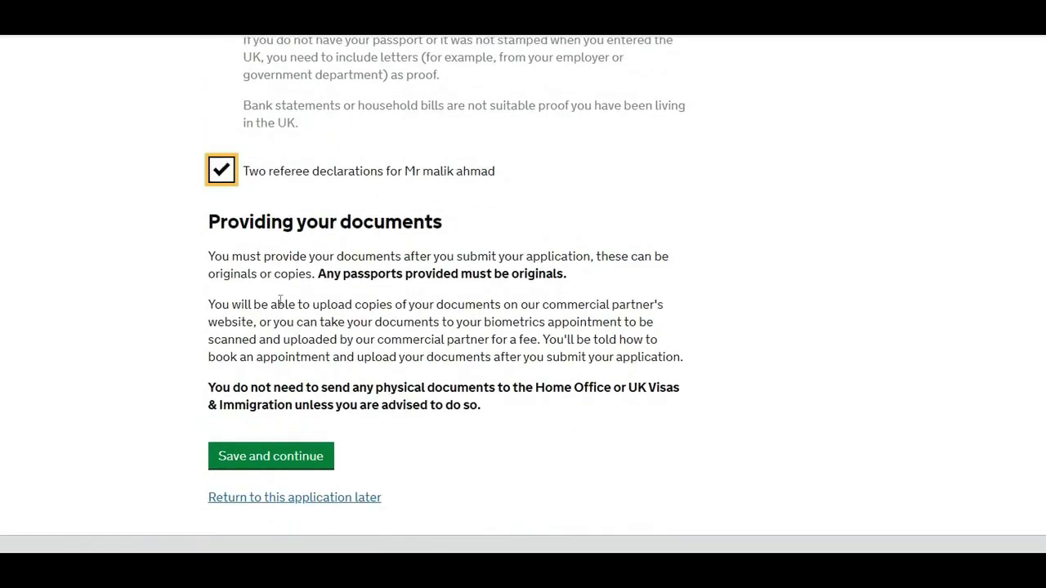
click(258, 452)
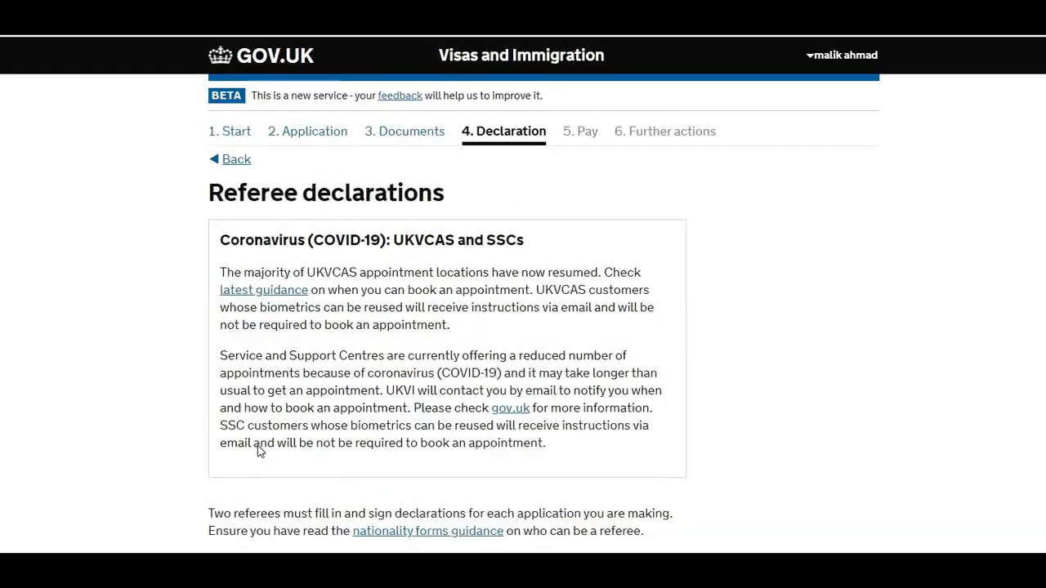
- Agree to give declarations from each referee for all applications being made, and save
scroll(286, 329, down, 5)
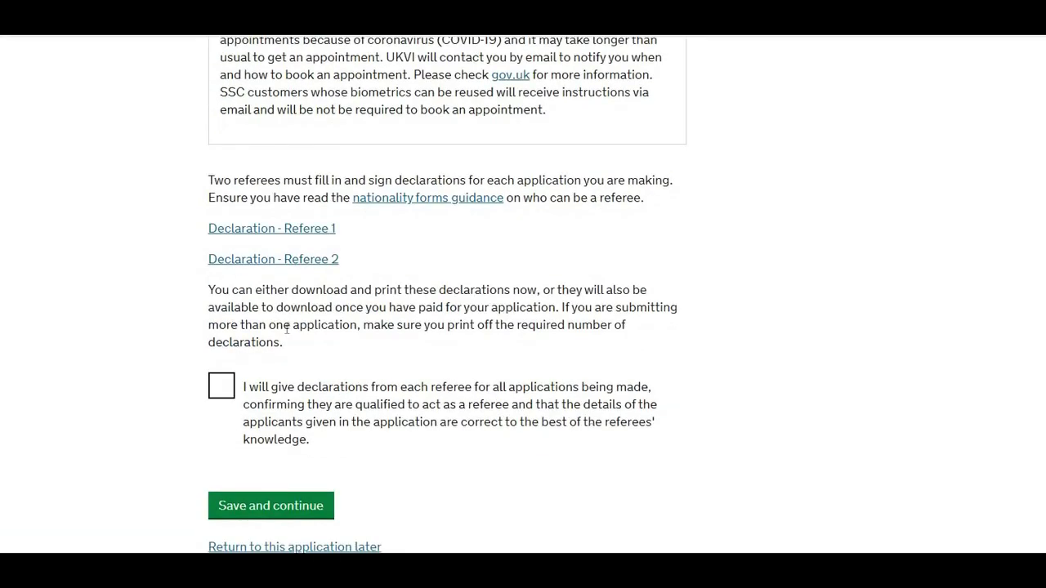
click(222, 385)
click(325, 506)
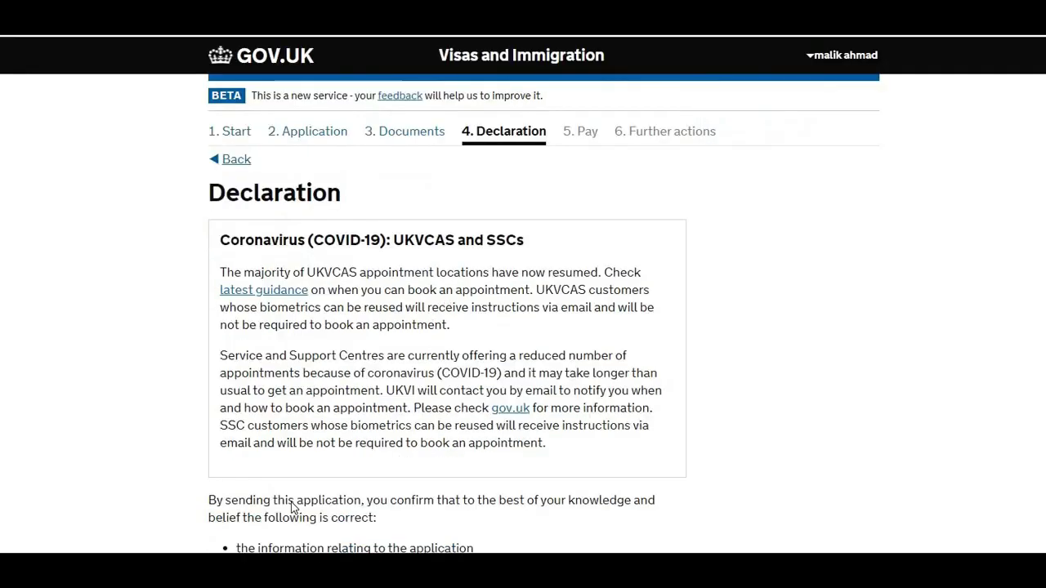
- Confirm being the applicant, accept the declaration, and continue past the declaration answers to the payment section
scroll(293, 508, down, 5)
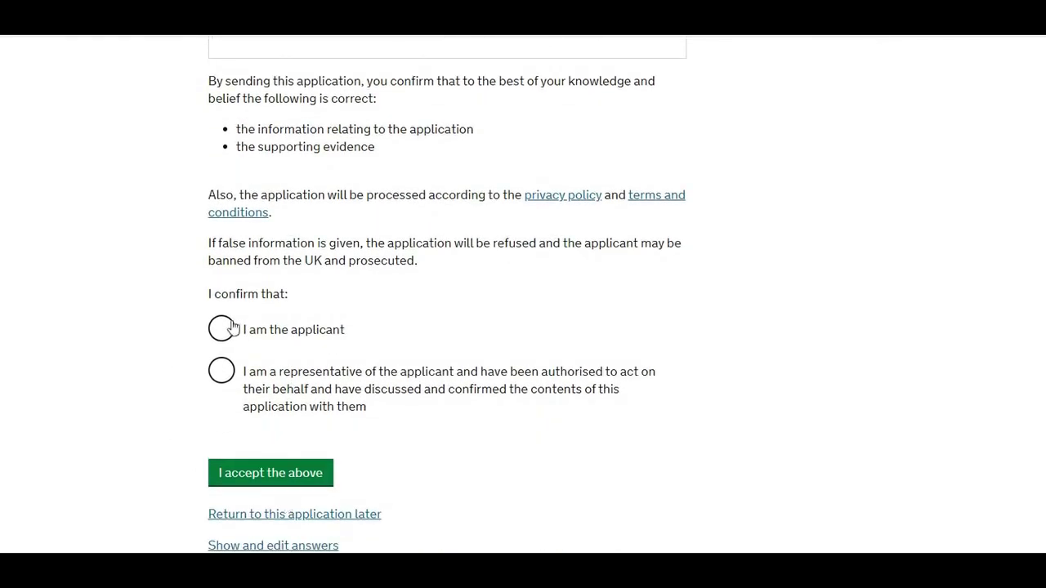
click(229, 327)
click(257, 482)
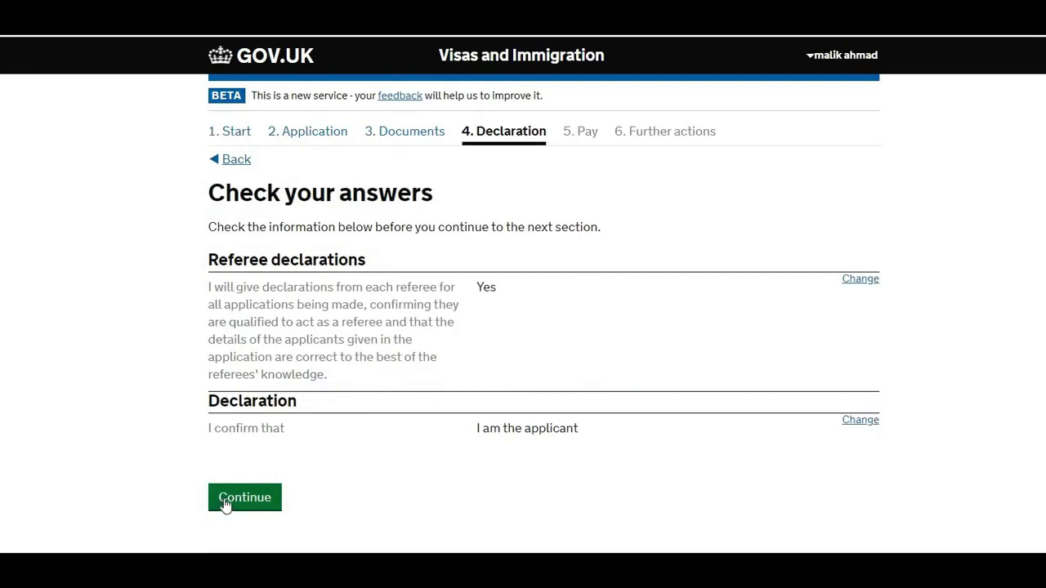
click(225, 504)
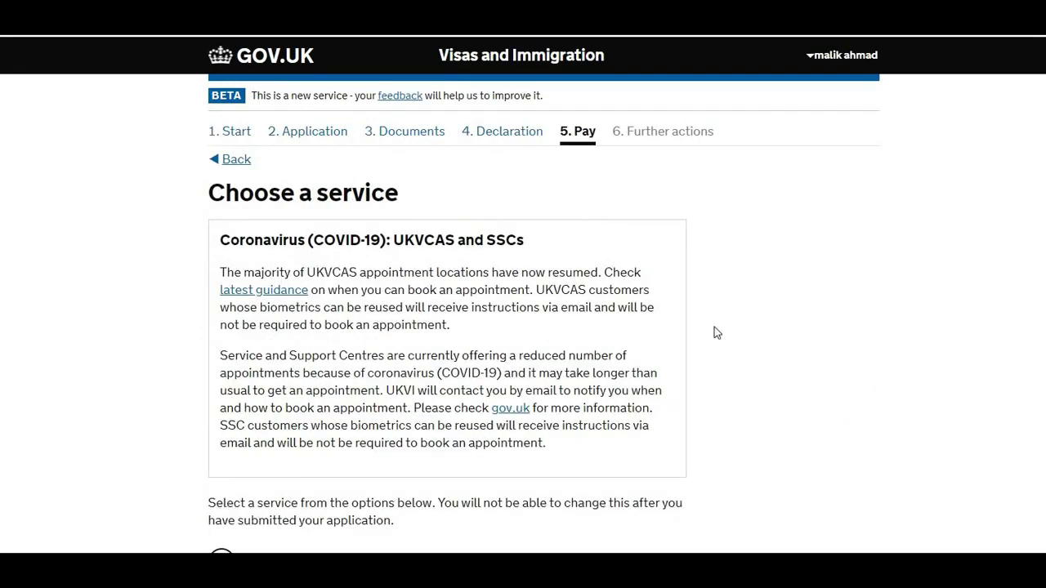
- Select the Standard service at 1349.20 GBP for the naturalisation application and save the choice
scroll(717, 332, down, 2)
scroll(714, 328, down, 5)
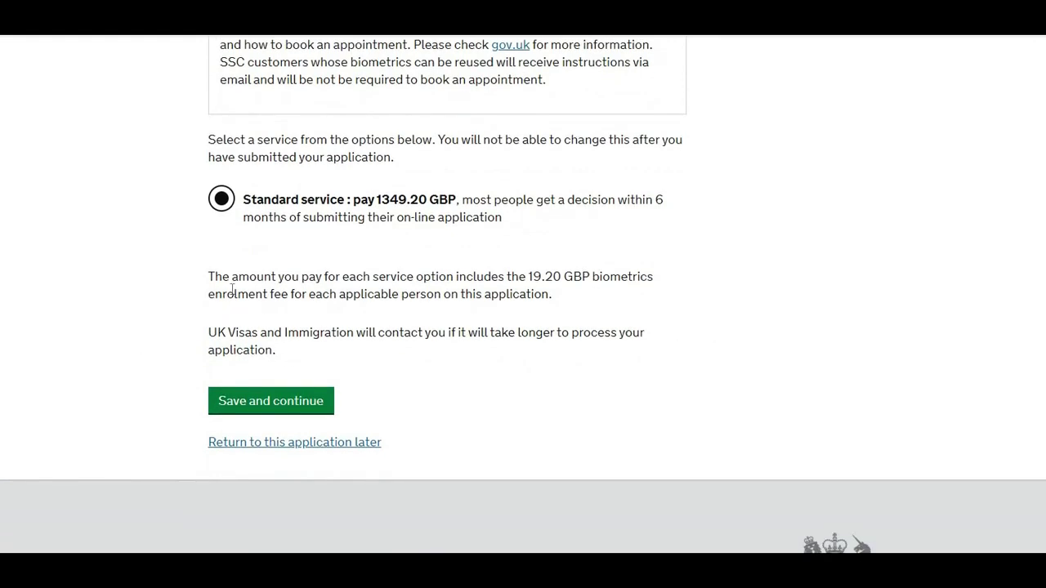
click(282, 402)
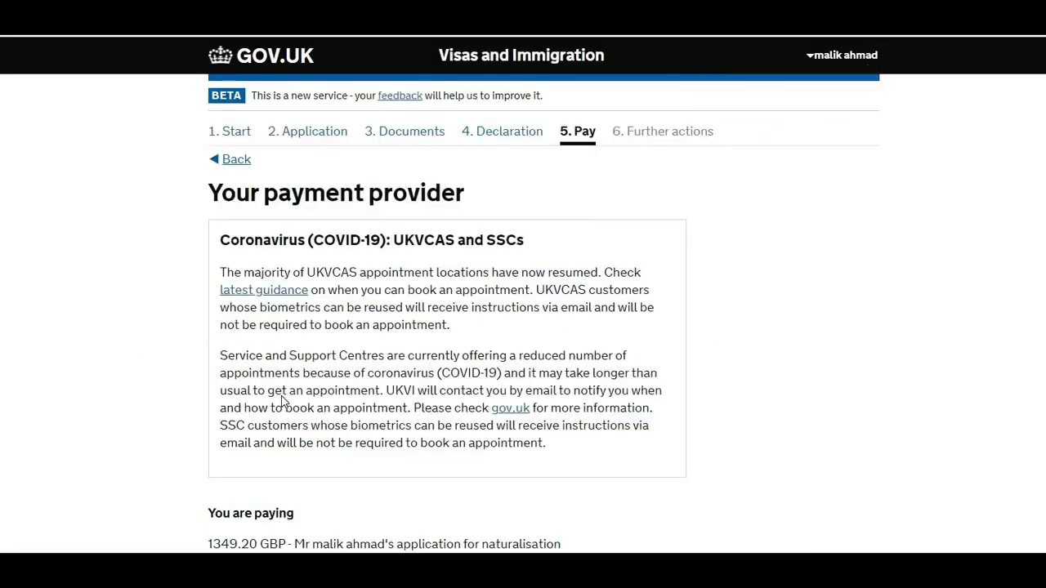
- Review the payment amount and card provider options, and try to continue to WorldPay without choosing a card provider
scroll(282, 402, down, 4)
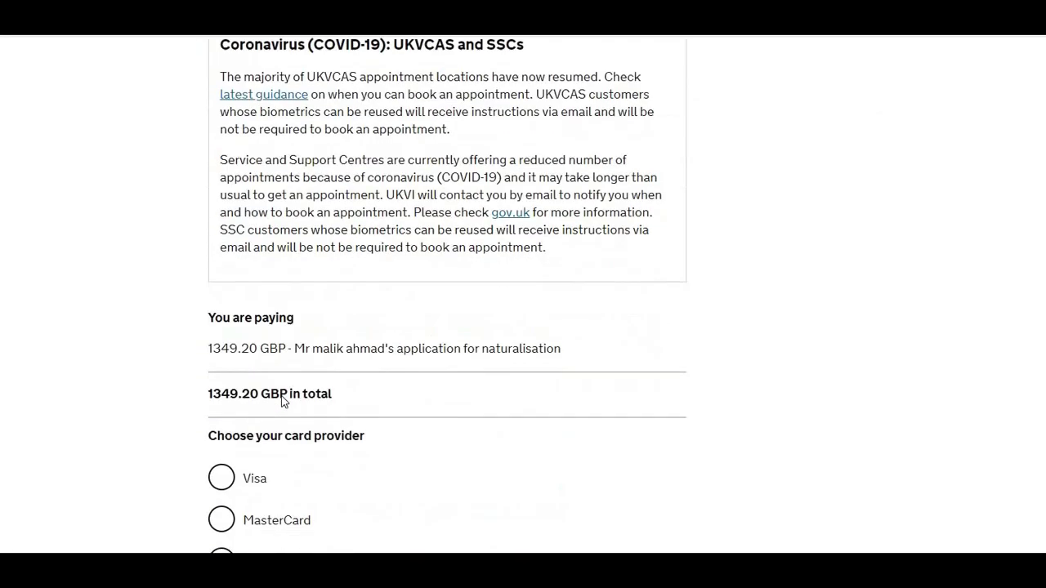
scroll(282, 402, down, 2)
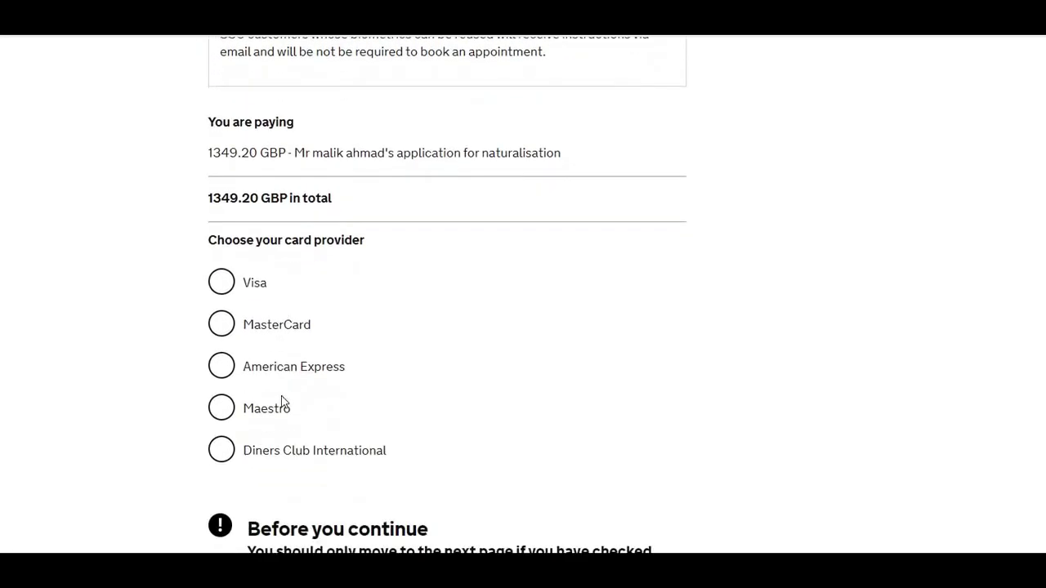
scroll(282, 402, down, 5)
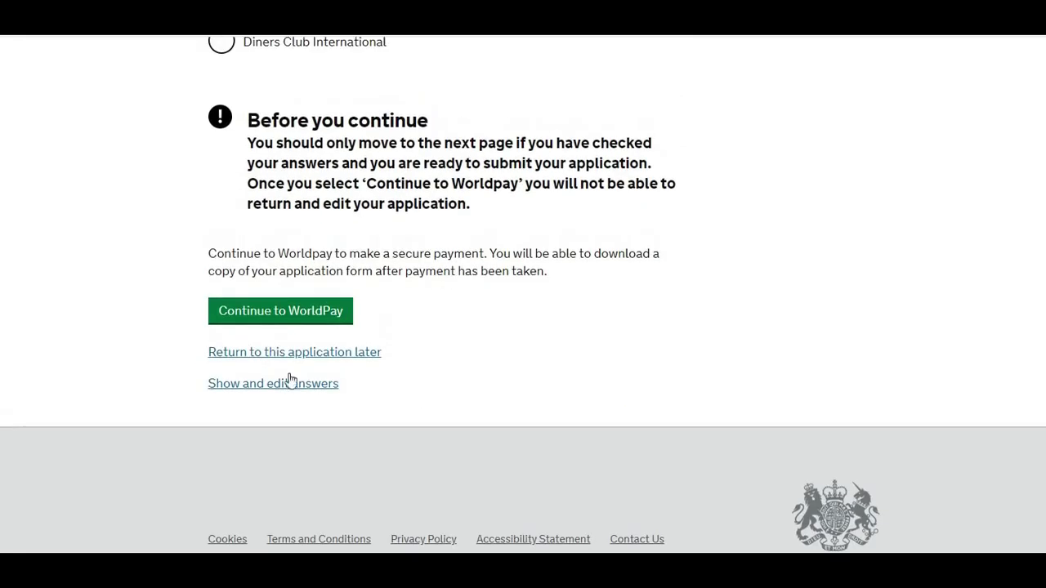
click(300, 320)
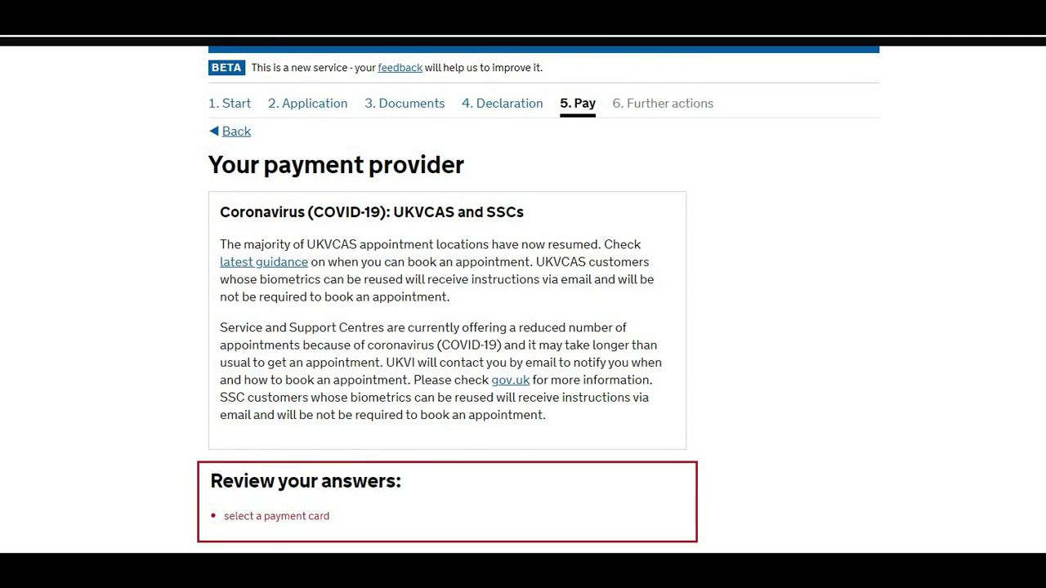
scroll(523, 294, down, 5)
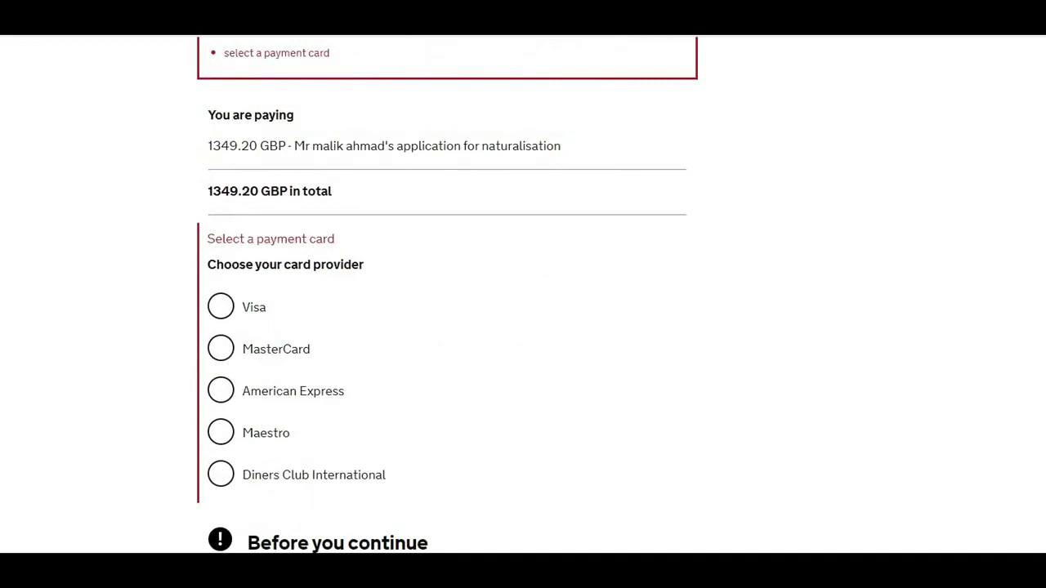
scroll(523, 294, down, 2)
scroll(522, 294, up, 7)
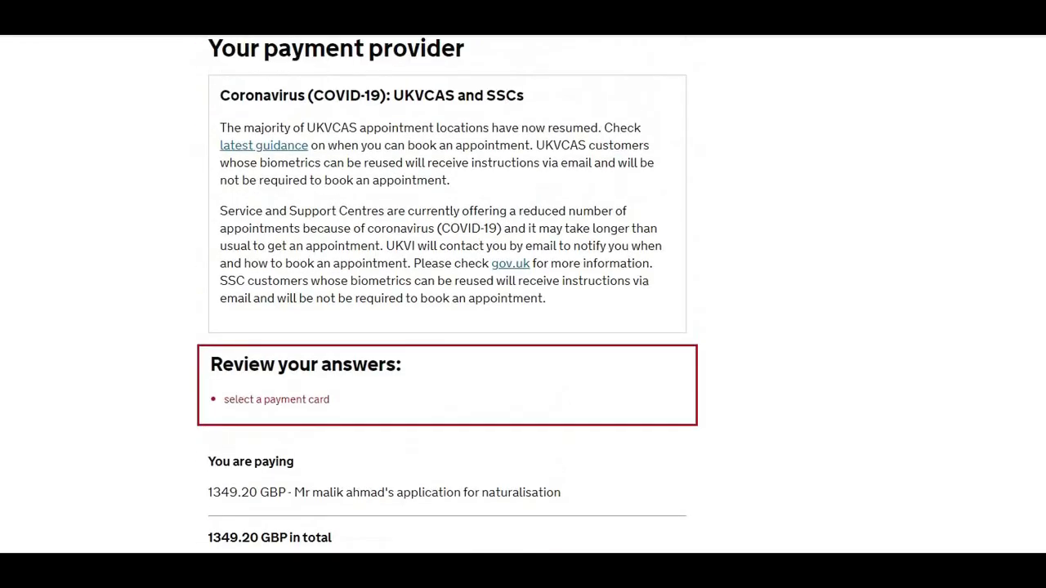
scroll(523, 294, up, 2)
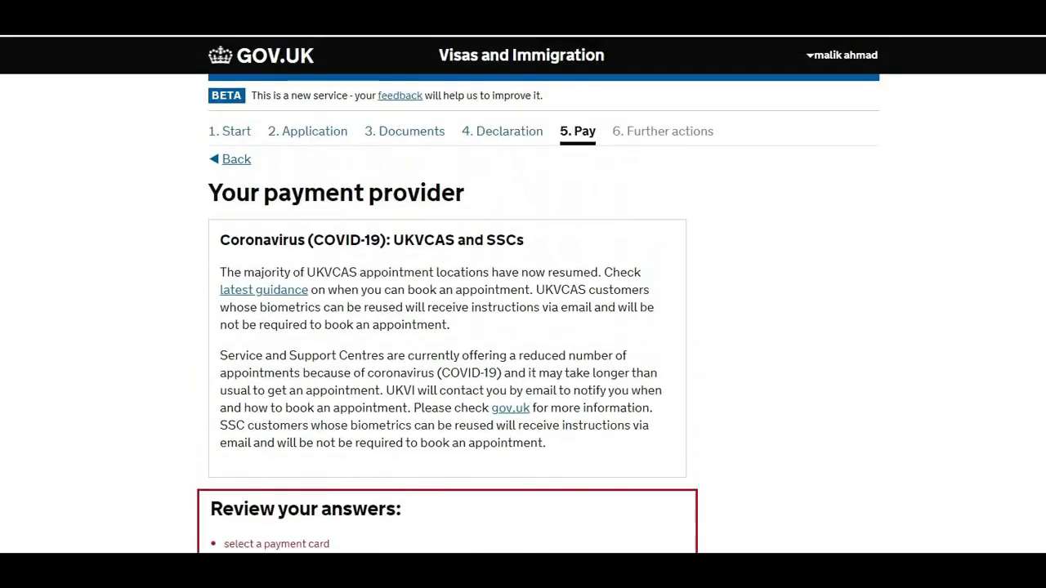